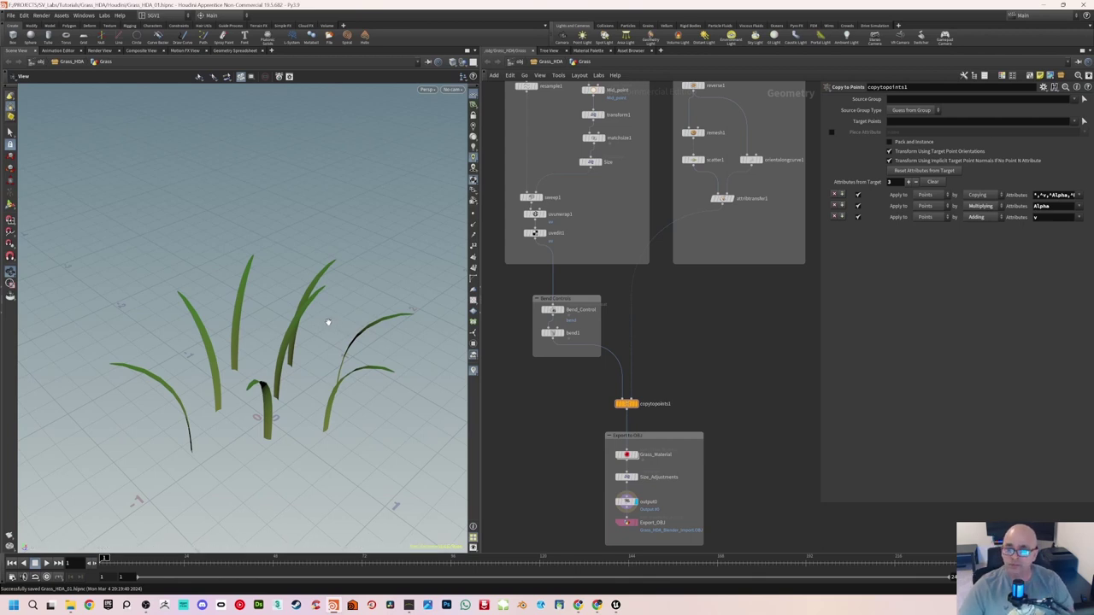
Step: Orbit around the grass clump and tilt the view to look down on it
left_click_drag(329, 321, 303, 291)
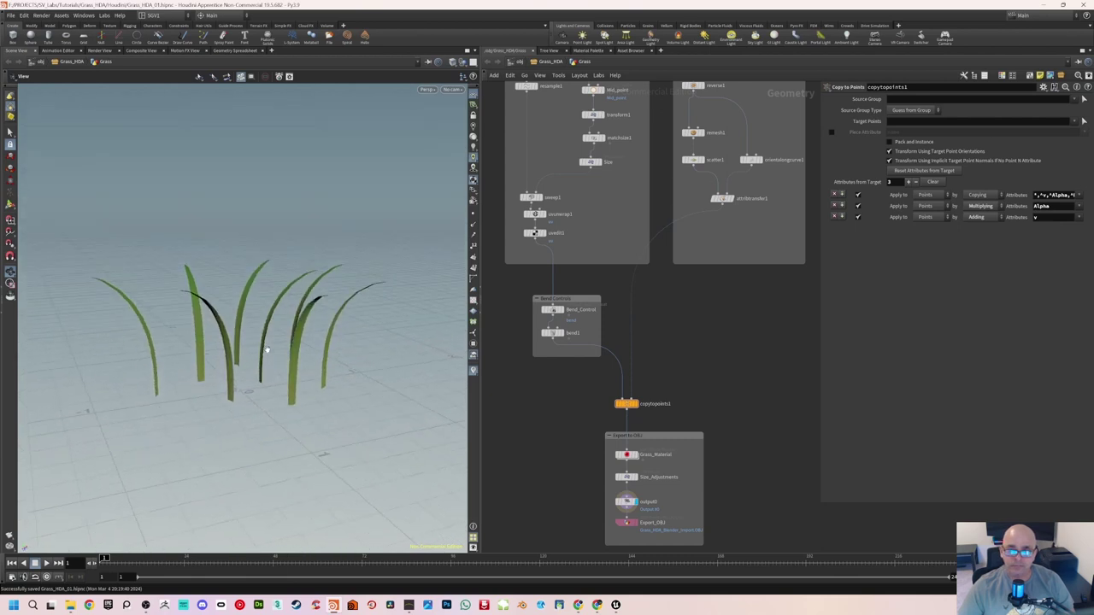
left_click_drag(281, 324, 285, 349)
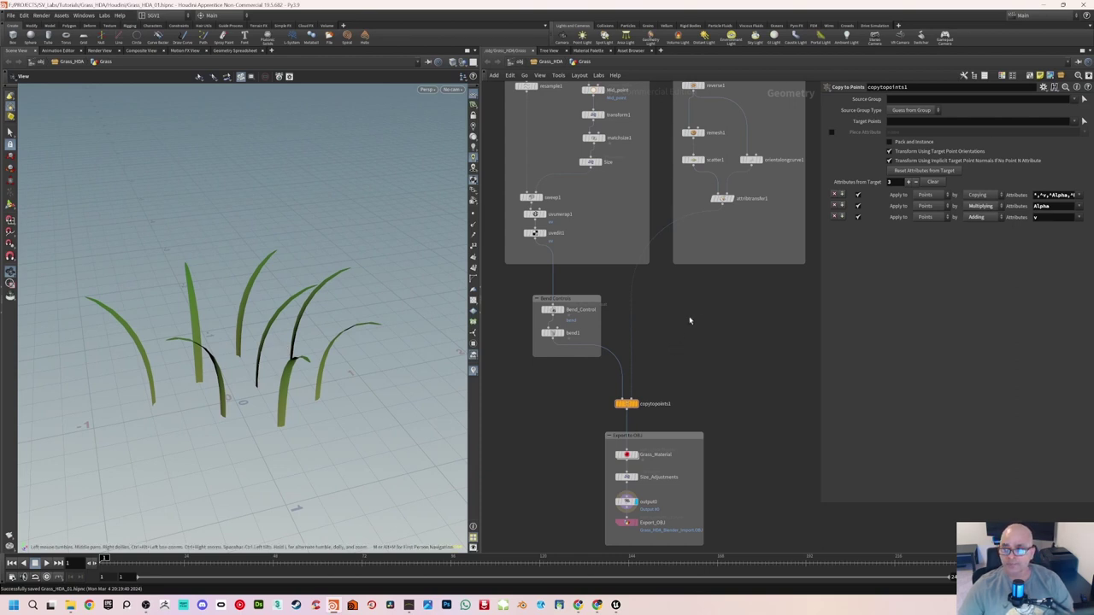
middle_click_drag(690, 321, 650, 344)
scroll(649, 345, "up", 2)
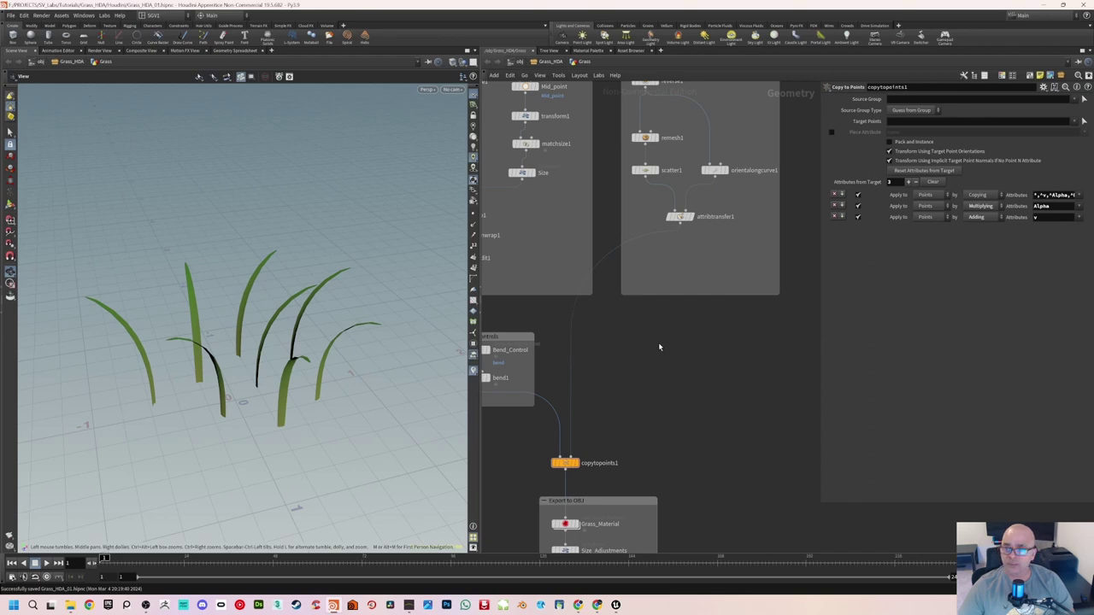
left_click_drag(293, 354, 276, 374)
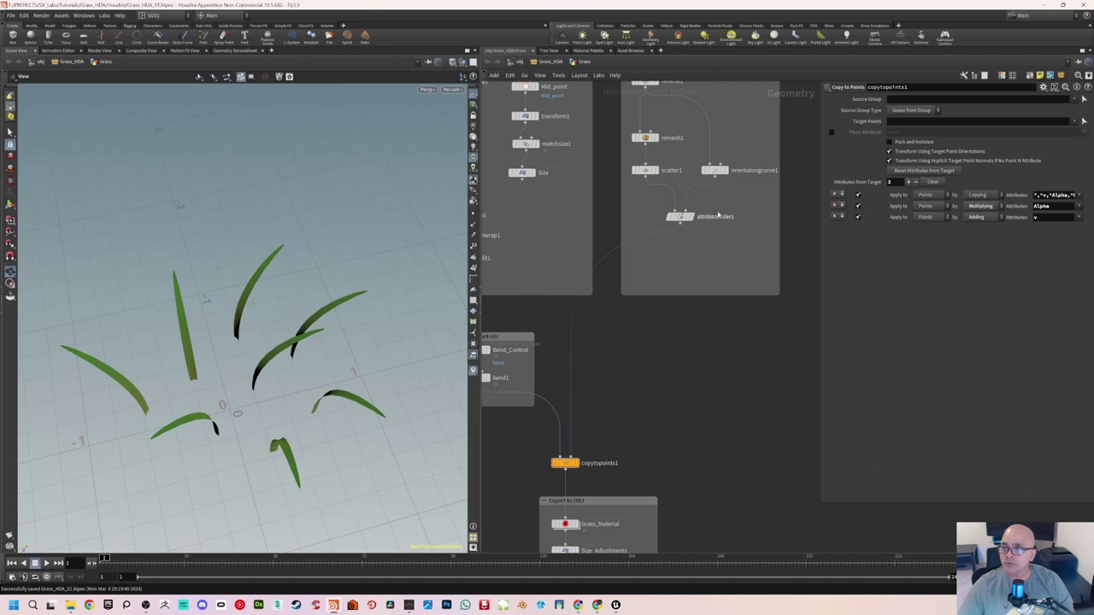
scroll(696, 235, "up", 3)
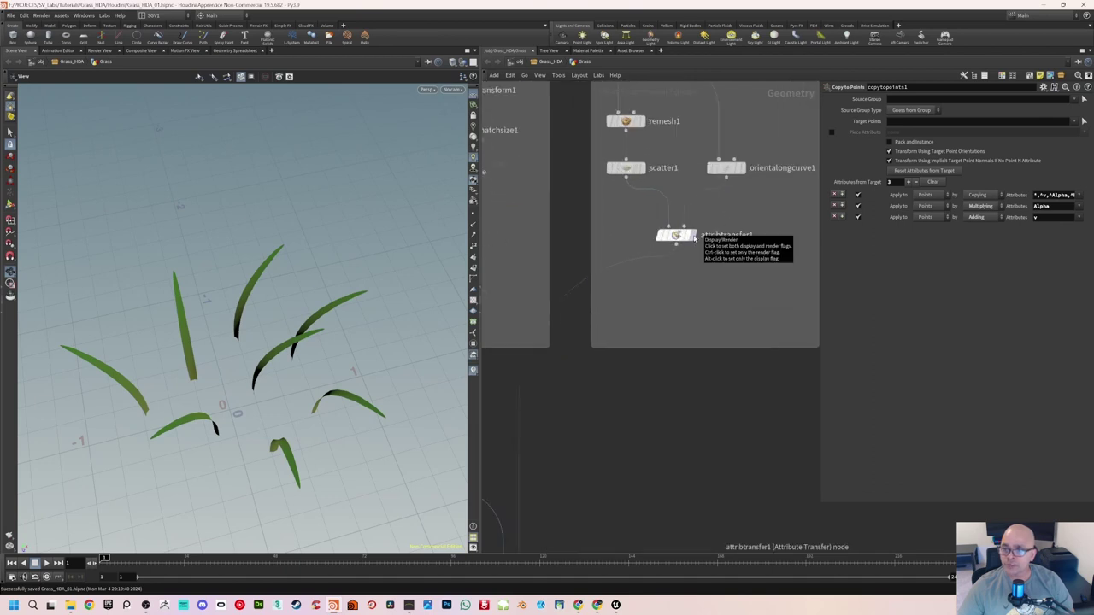
Step: Display attribtransfer1's output, showing its scattered points in the viewport
left_click(692, 236)
left_click_drag(277, 326, 275, 326)
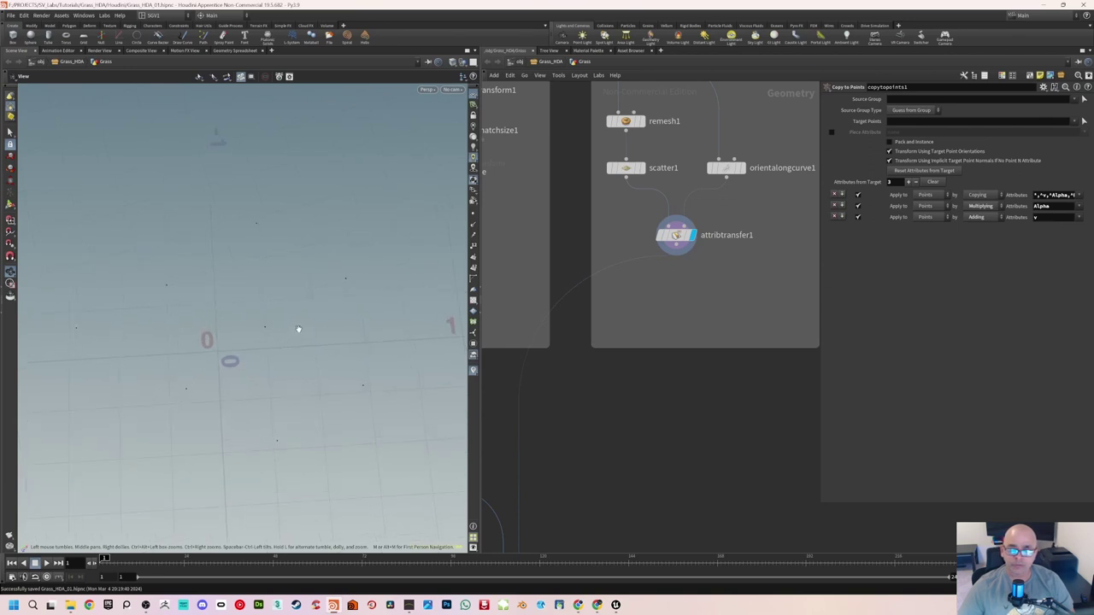
left_click_drag(307, 323, 278, 283)
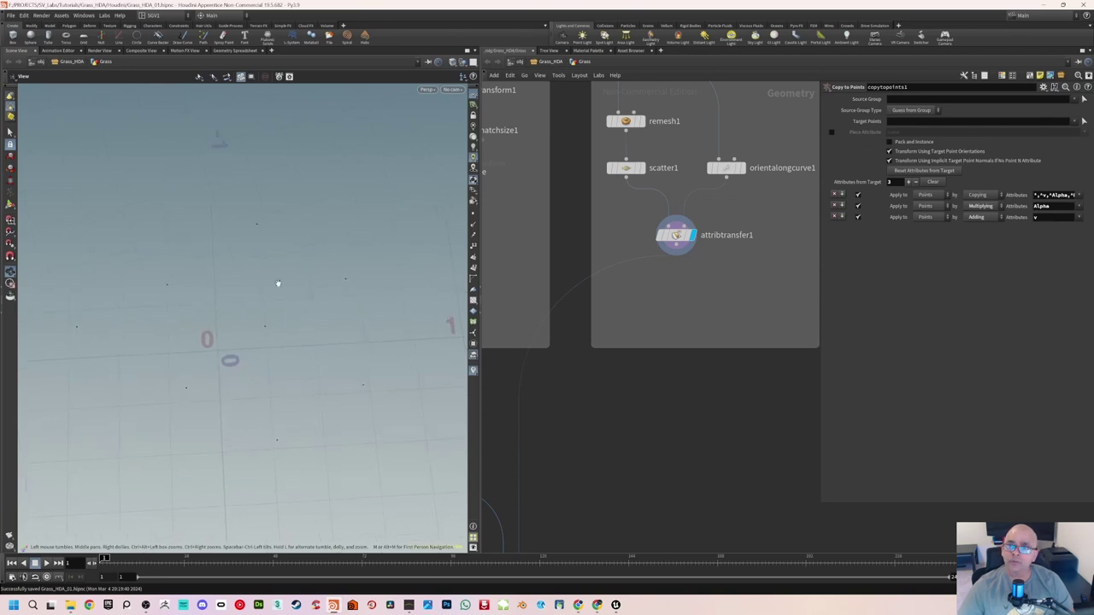
Step: Switch the viewport to the Top view and pan it slightly left
left_click(434, 90)
mouse_move(436, 108)
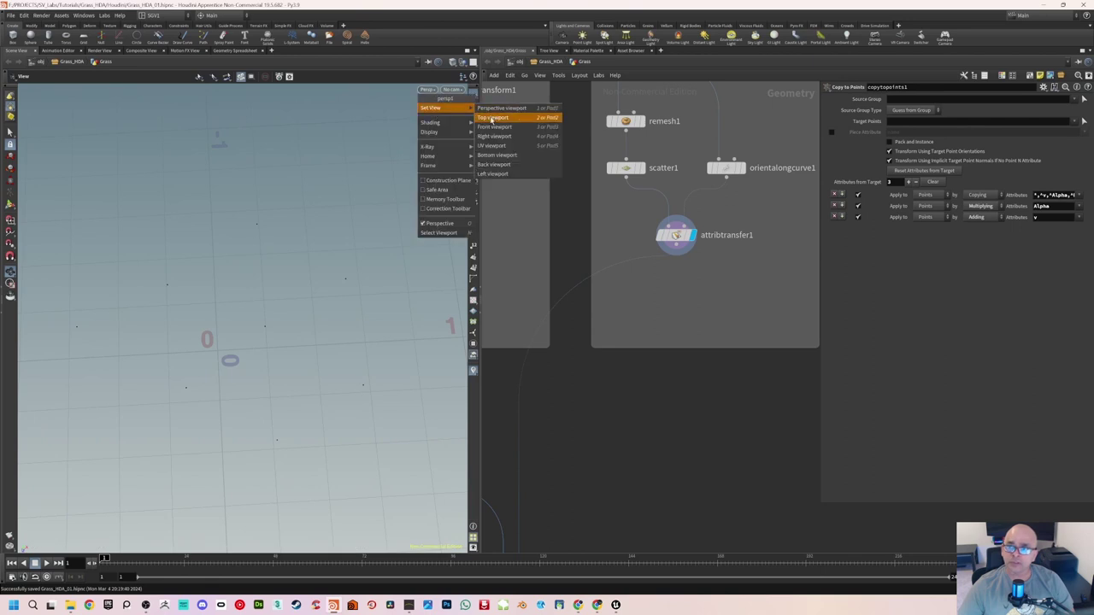
left_click(493, 118)
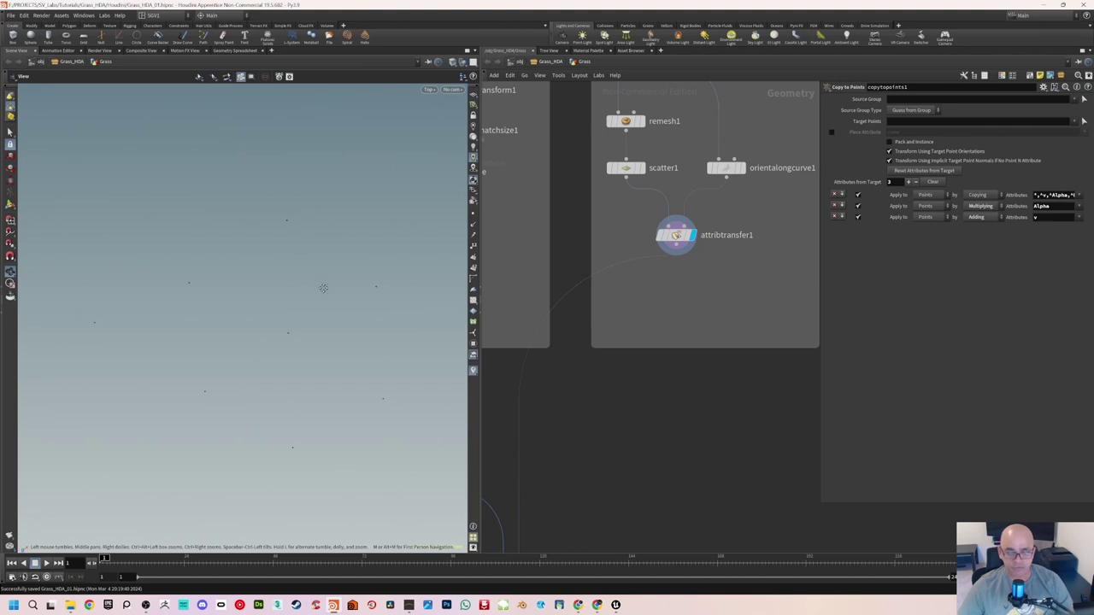
middle_click_drag(323, 288, 316, 290)
Step: Set the viewport's Display Options Color Scheme to Dark
key("d")
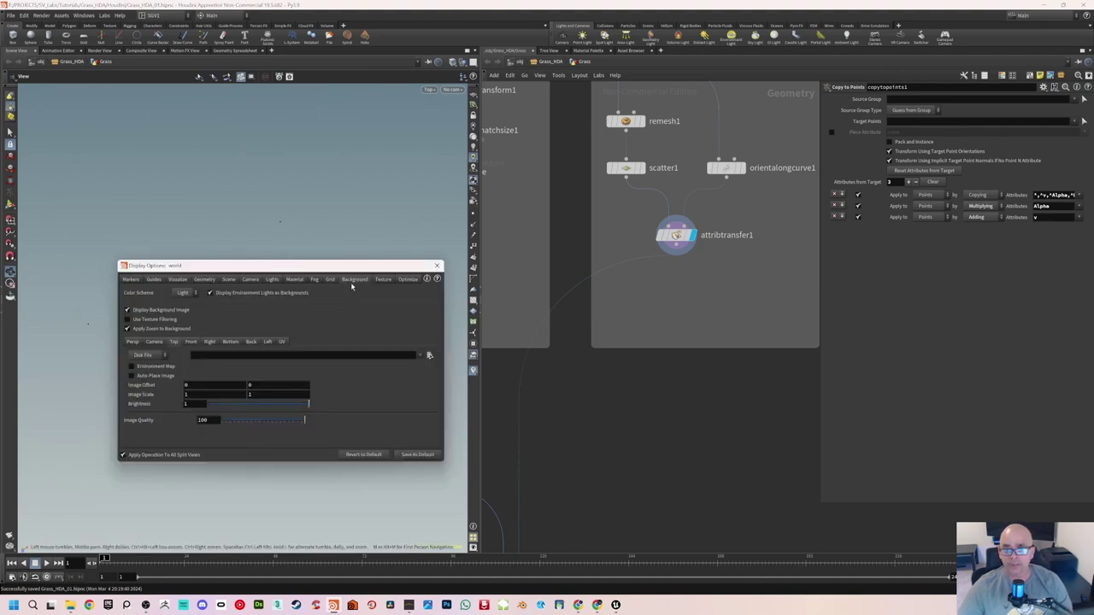
left_click(188, 293)
left_click(180, 316)
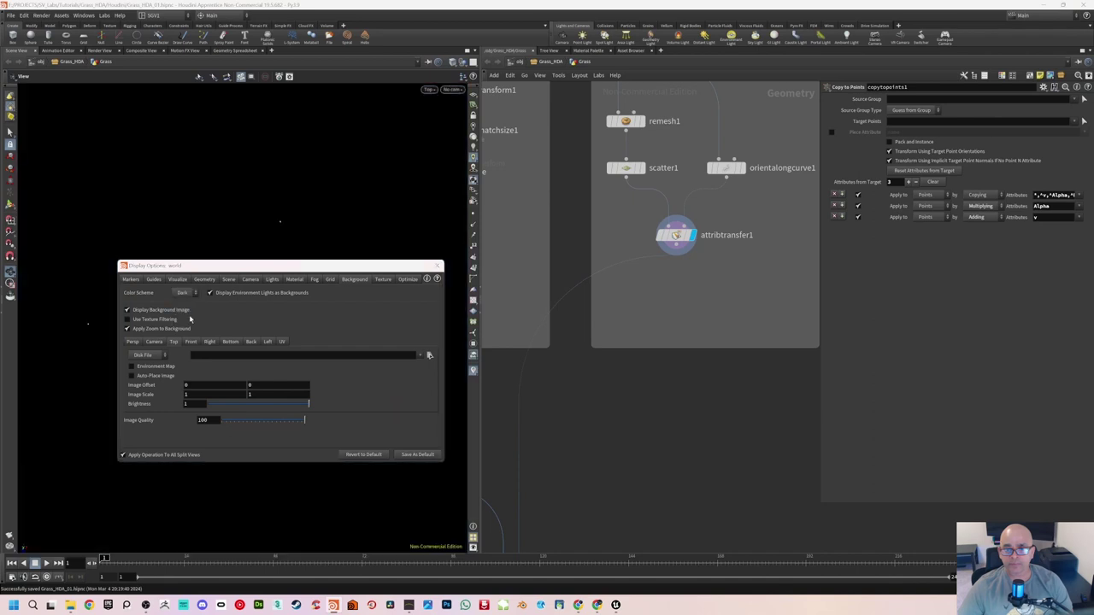
left_click(437, 266)
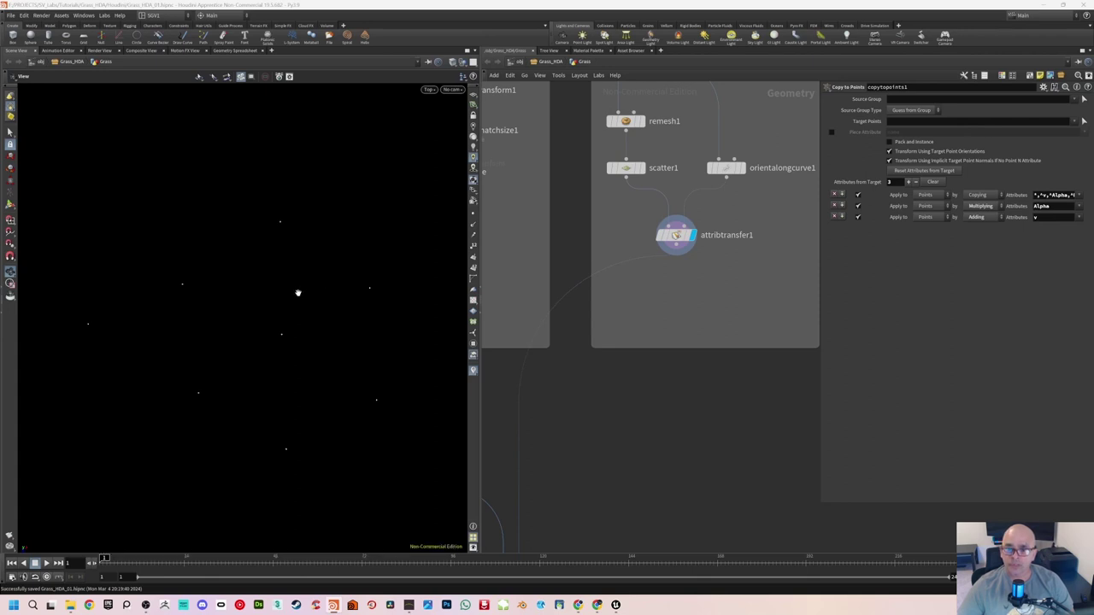
Step: Turn on point display and point numbers in the top viewport
middle_click_drag(238, 329, 245, 301)
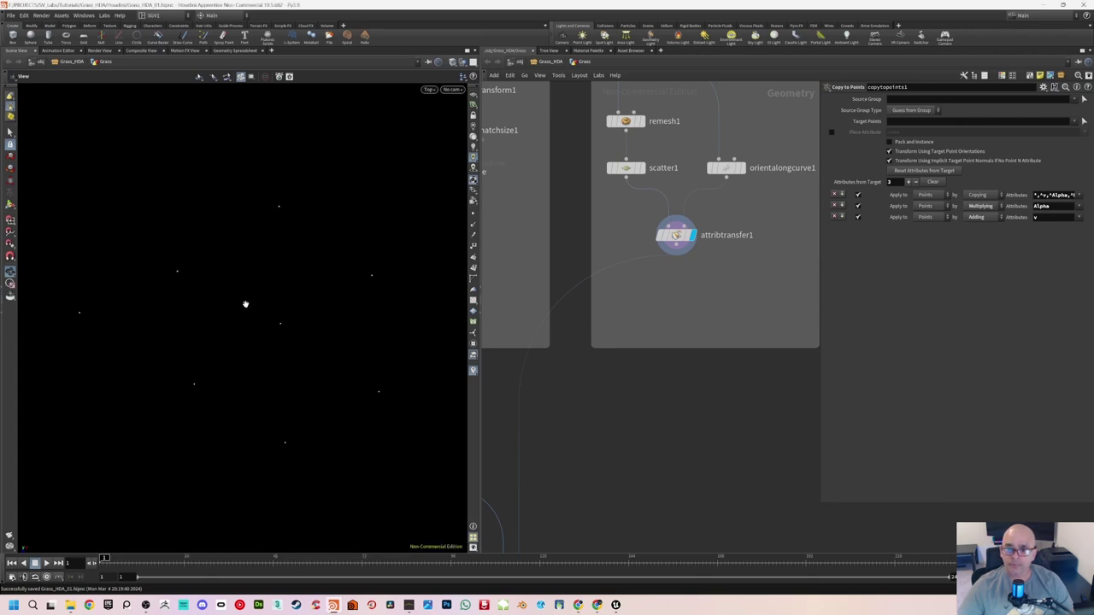
left_click(472, 215)
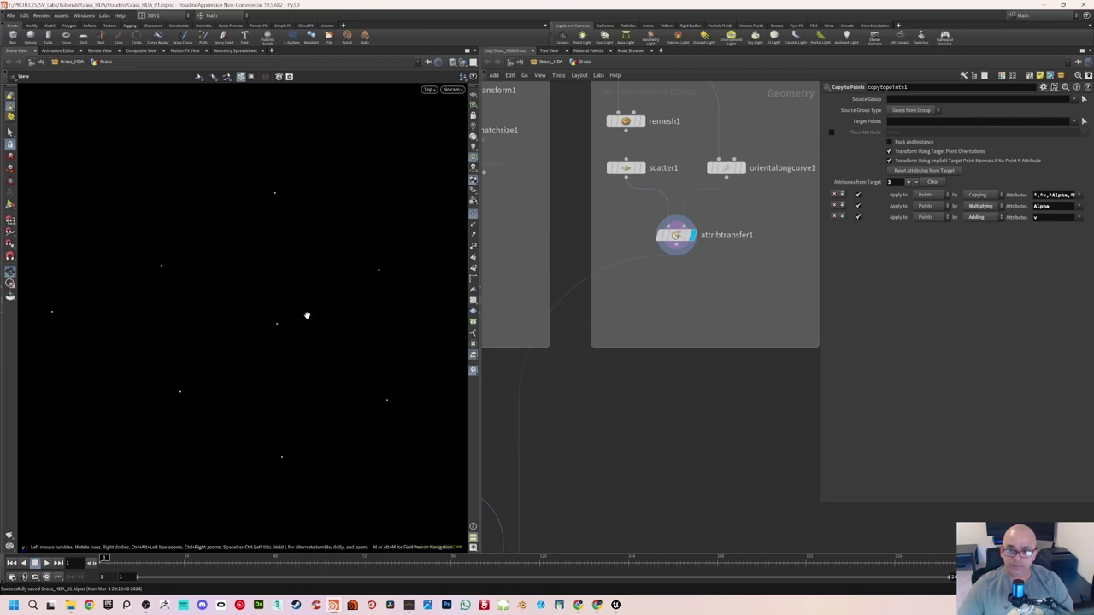
left_click(473, 247)
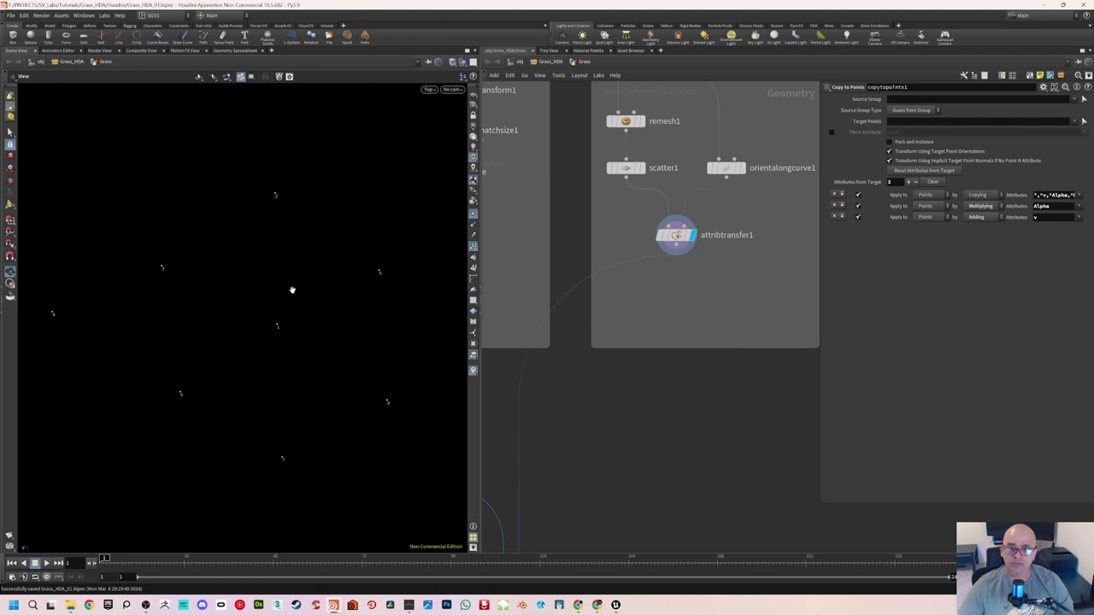
scroll(292, 290, "down", 1)
middle_click_drag(308, 291, 308, 295)
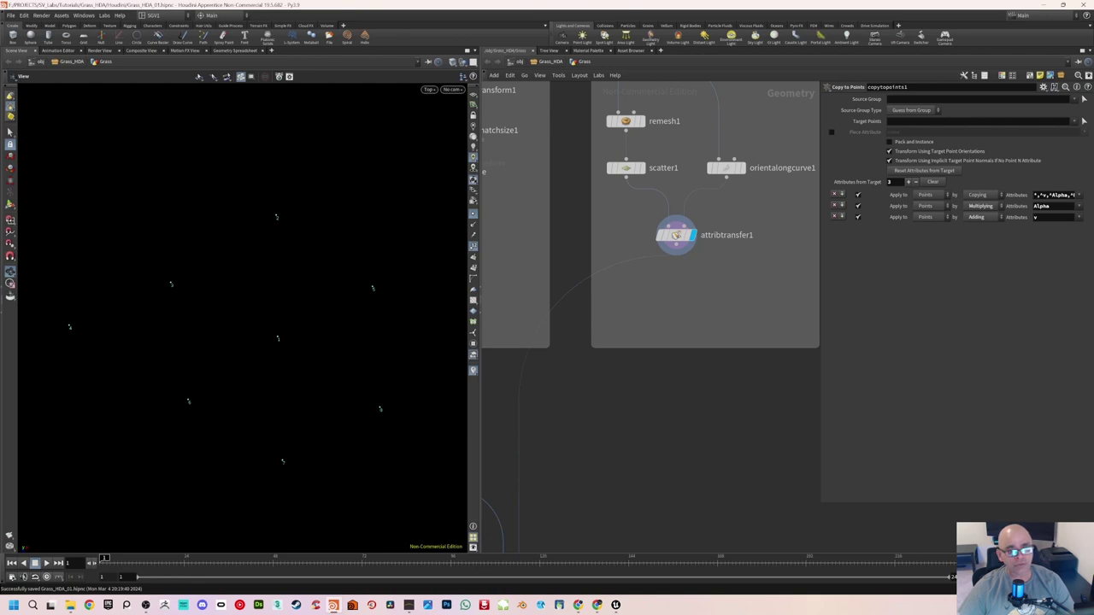
Step: Pan the network and start a new wire from attribtransfer1's output
middle_click_drag(659, 294, 633, 316)
scroll(618, 308, "down", 1)
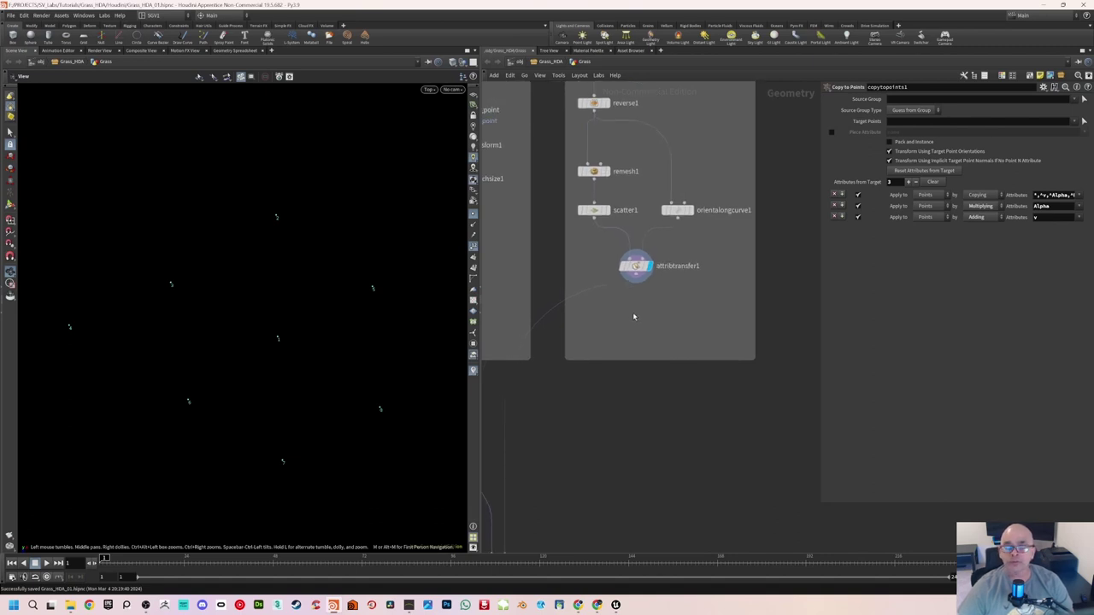
scroll(632, 312, "up", 1)
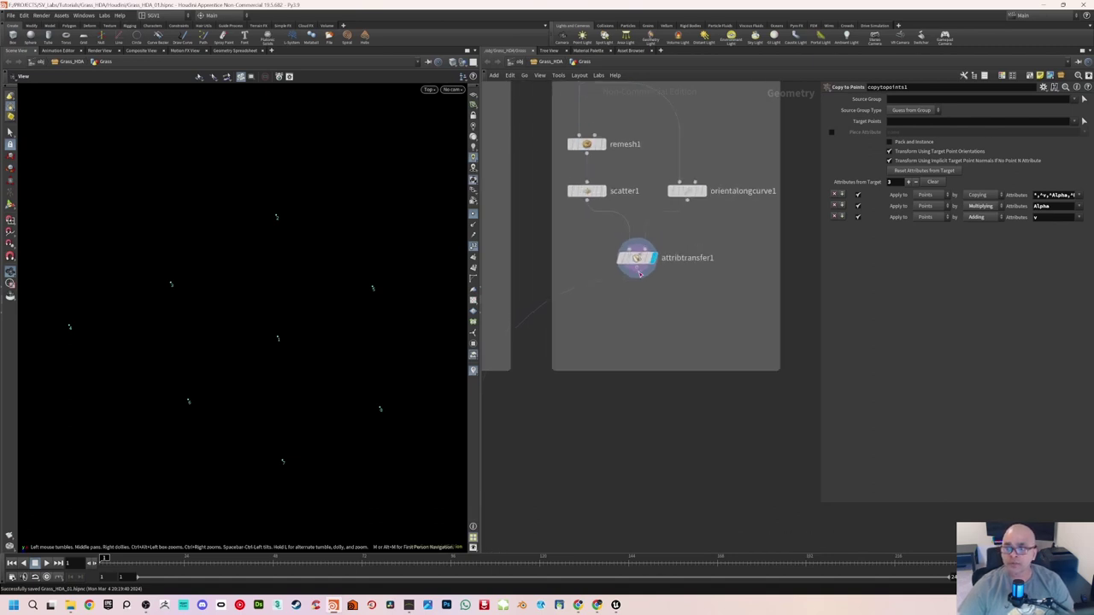
left_click_drag(640, 274, 634, 396)
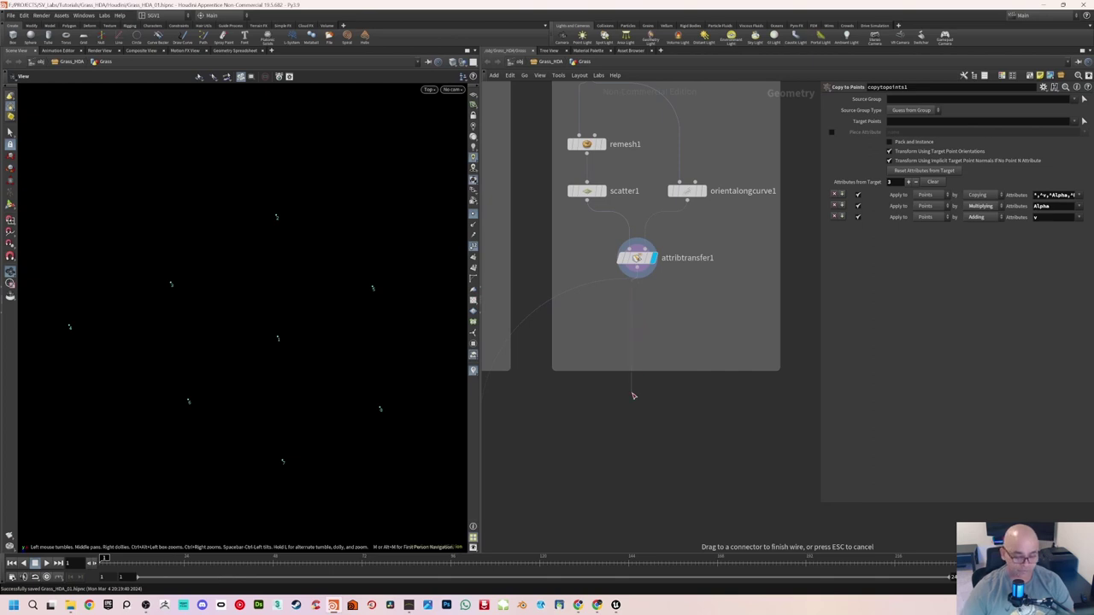
Step: Add a Sort node below attribtransfer1, shrink the network box, and display sort1
key("Tab")
type("sort")
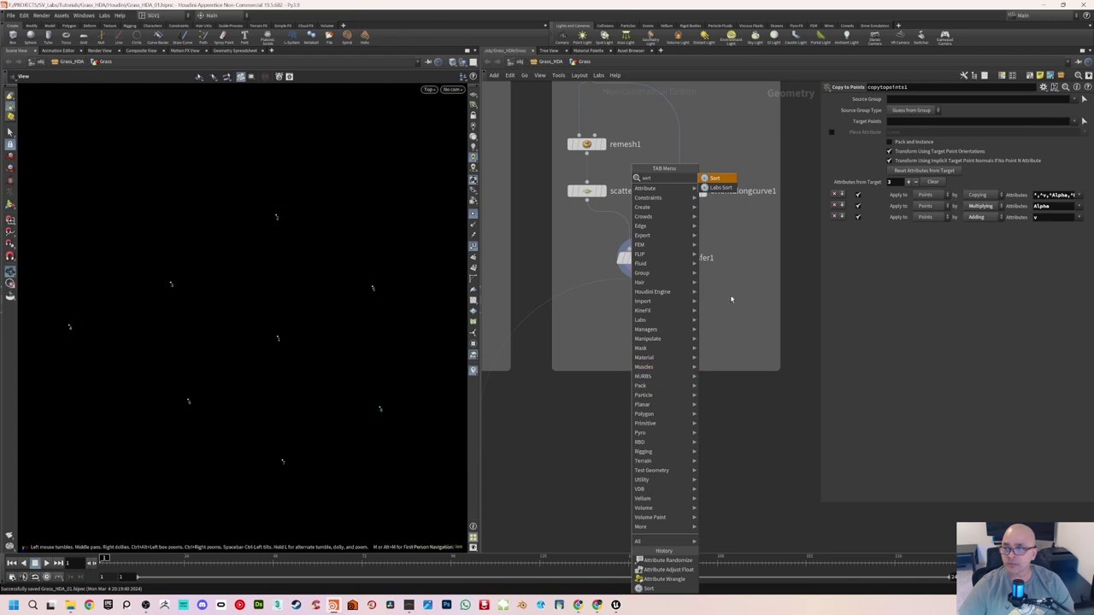
key("Escape")
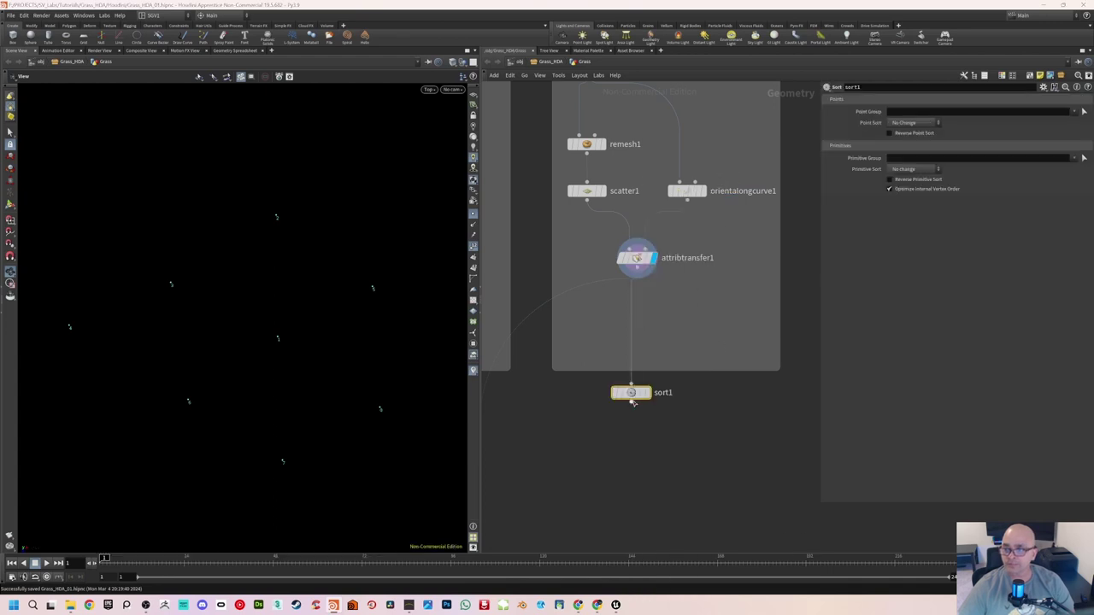
left_click(639, 408)
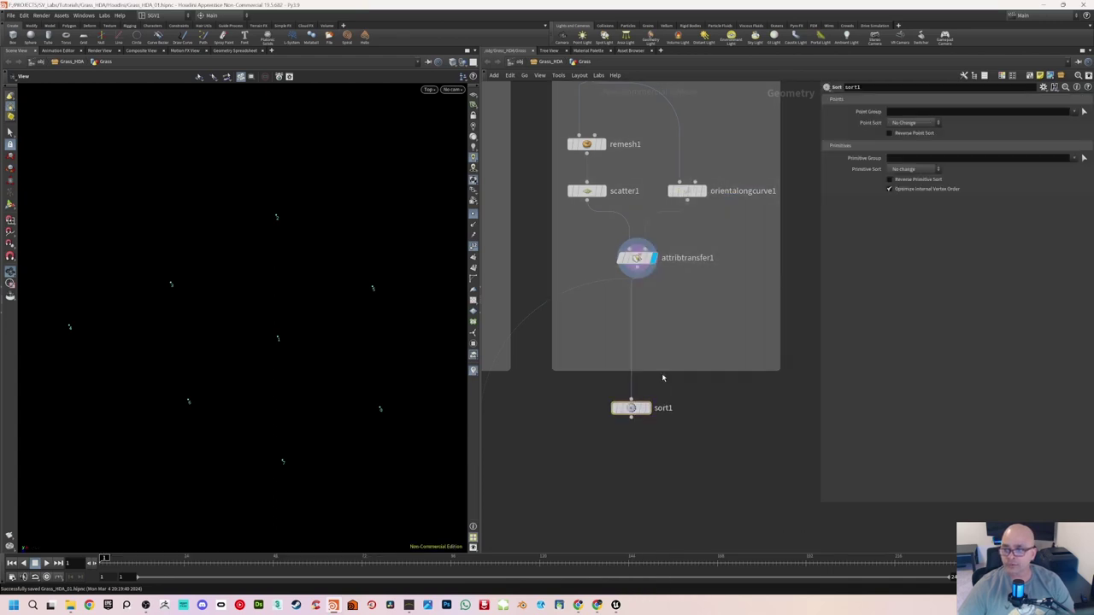
left_click_drag(662, 371, 662, 315)
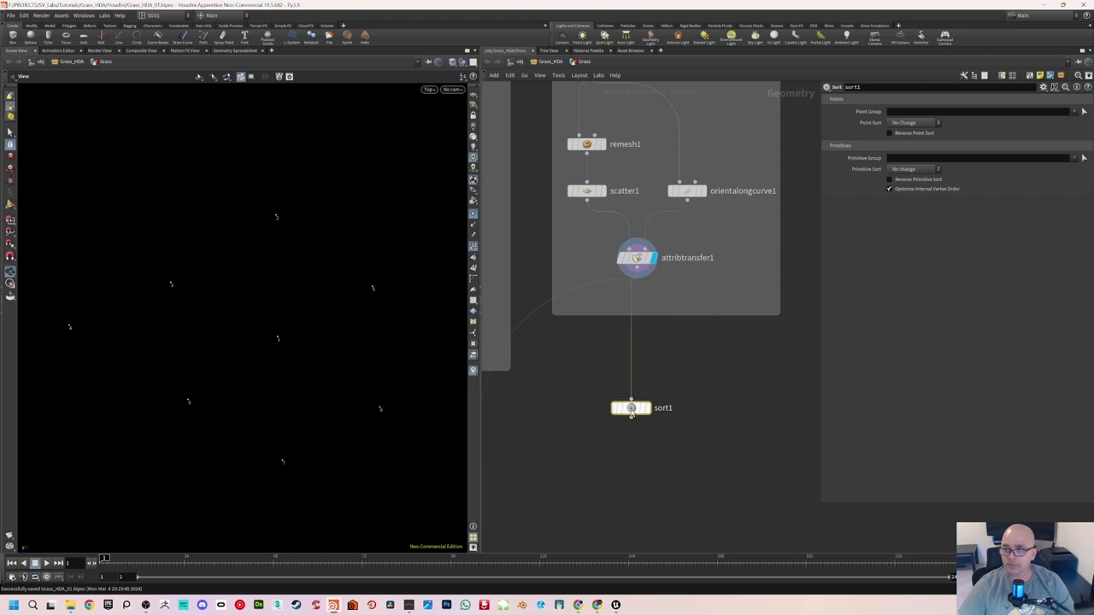
left_click(648, 409)
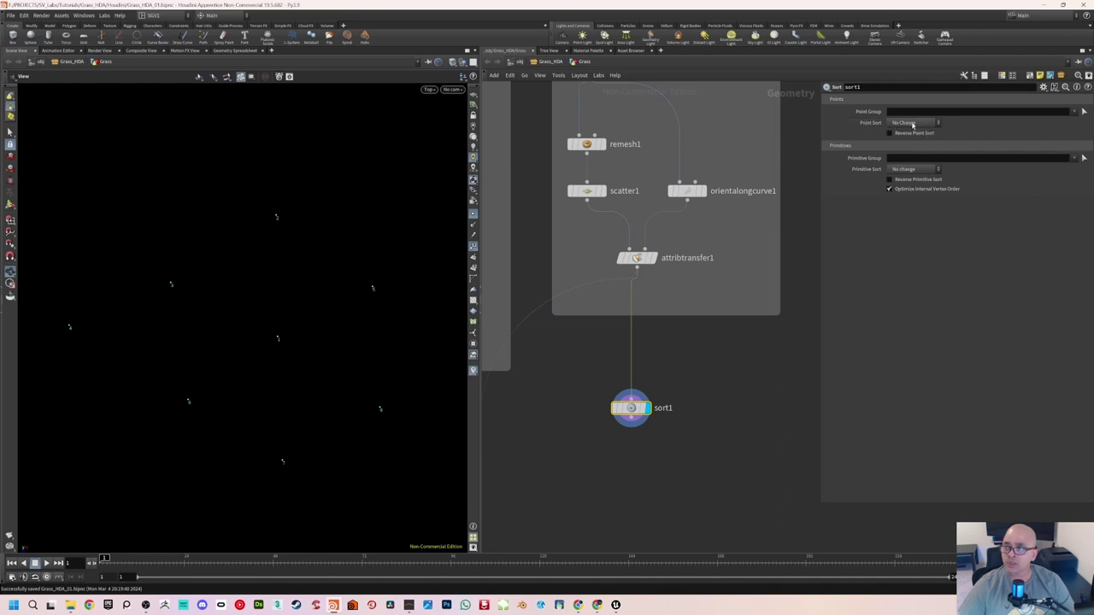
Step: Set sort1's Point Sort to Proximity to Point, with the reference point at 0, 0, 0
left_click(919, 125)
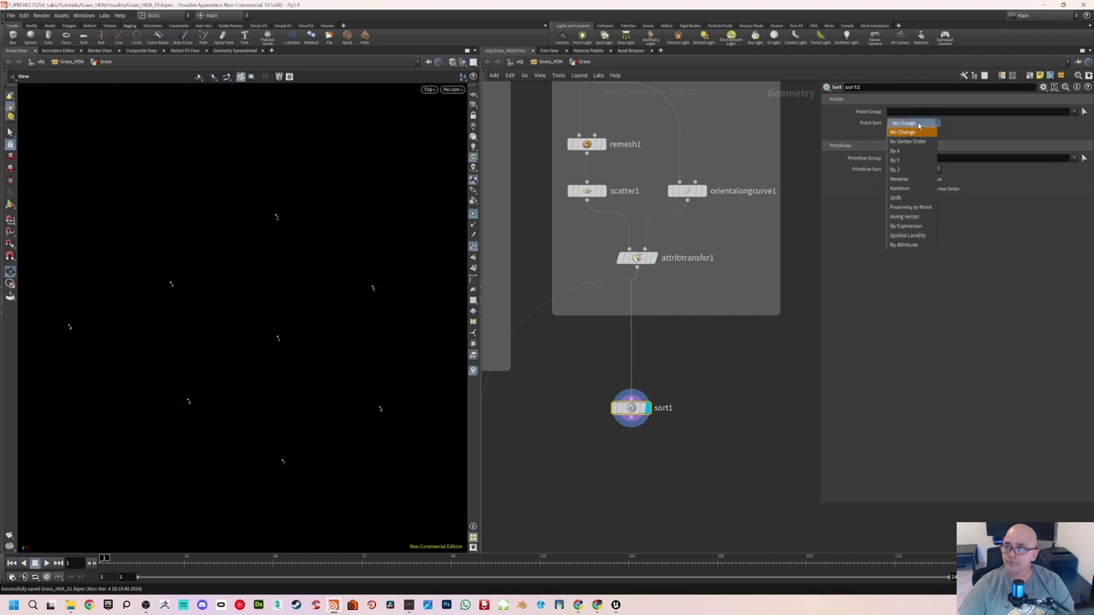
left_click(919, 207)
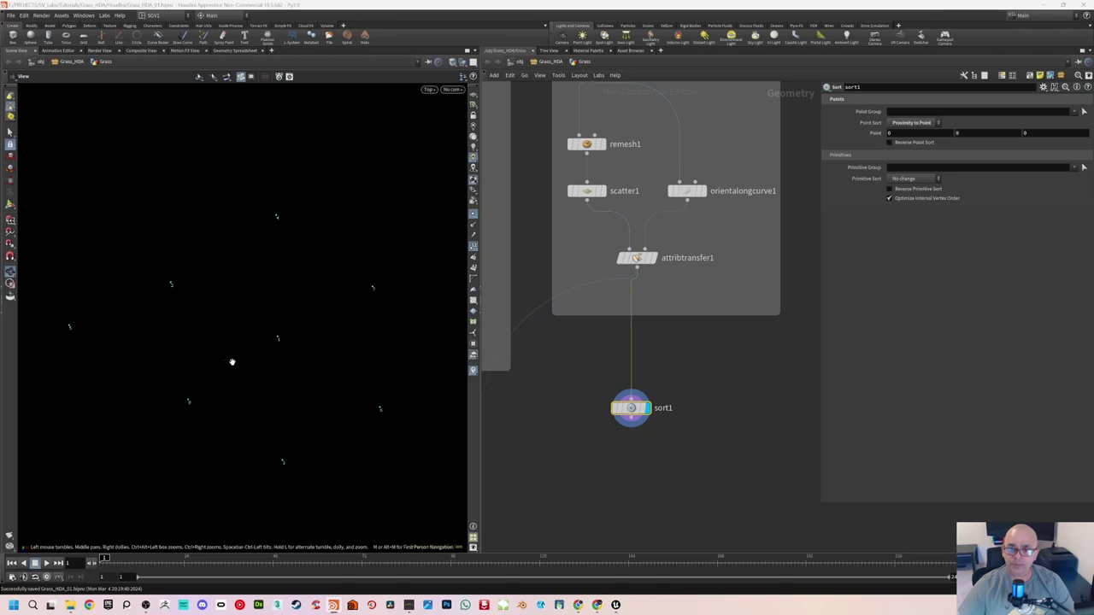
mouse_move(232, 362)
left_mouse_down()
mouse_move(217, 373)
mouse_move(234, 362)
mouse_move(240, 372)
left_mouse_up()
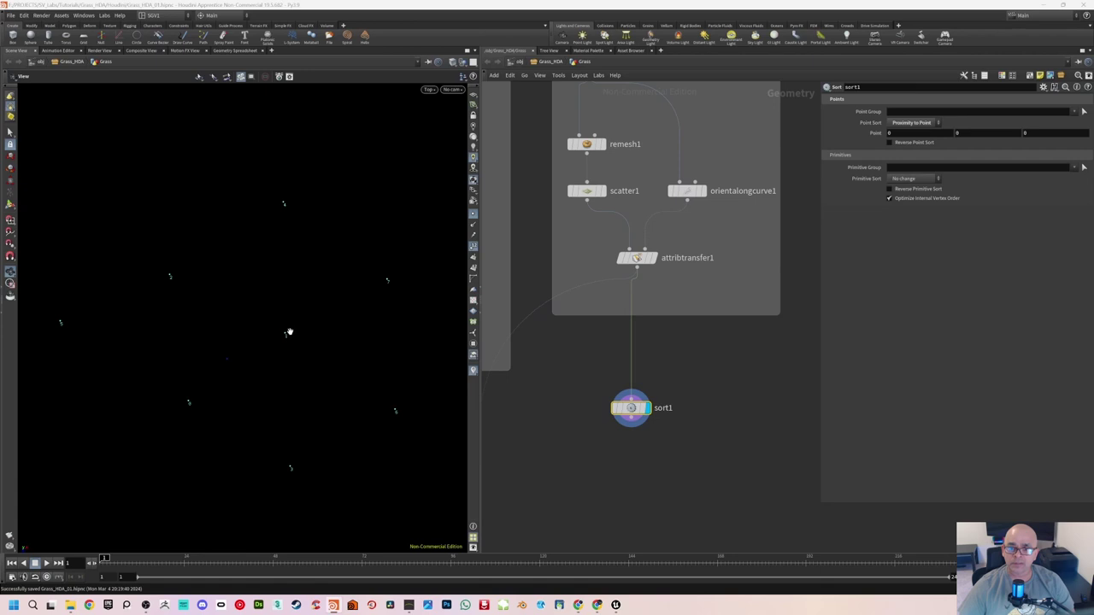
scroll(245, 369, "down", 2)
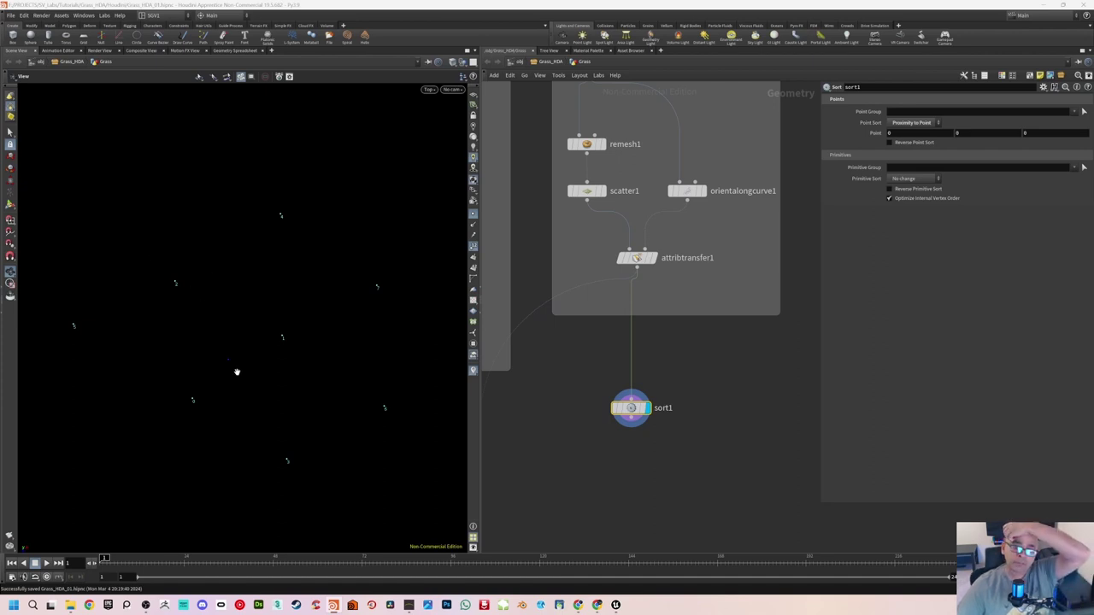
left_click(918, 124)
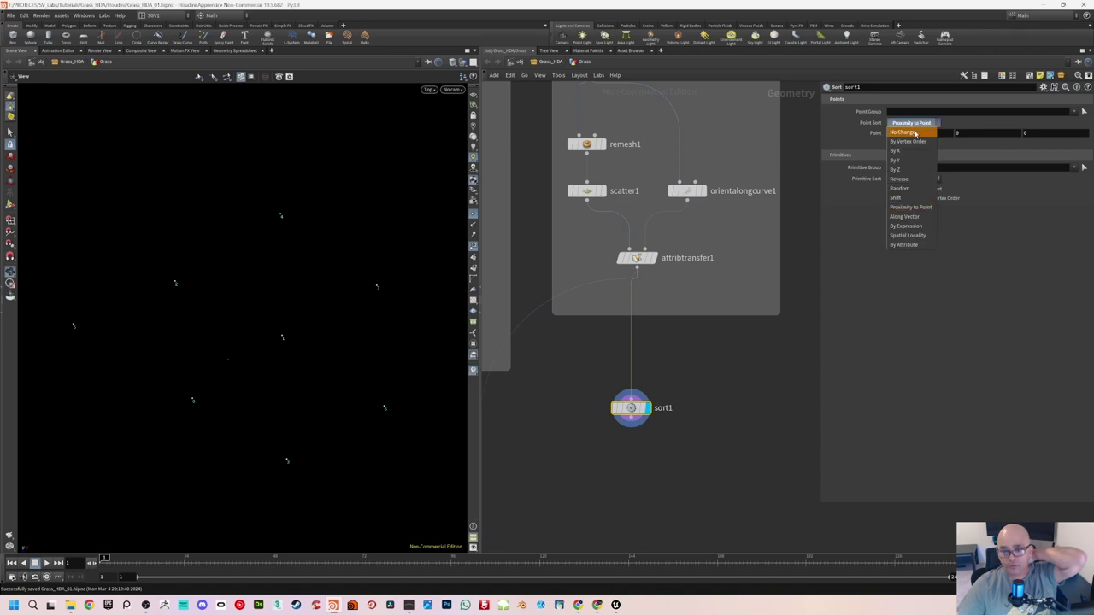
left_click(914, 134)
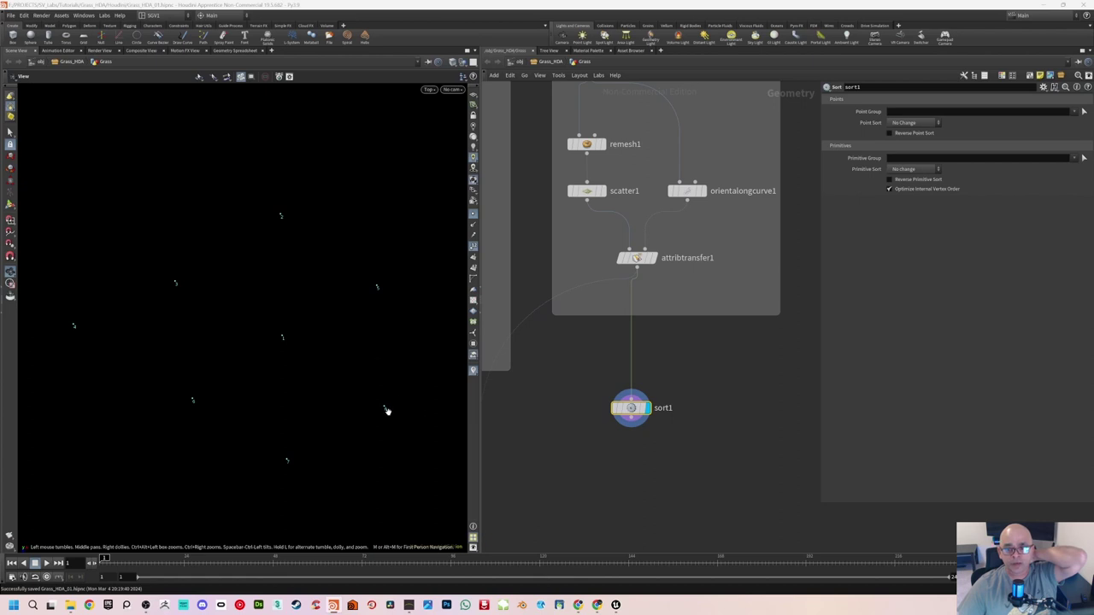
left_click(906, 123)
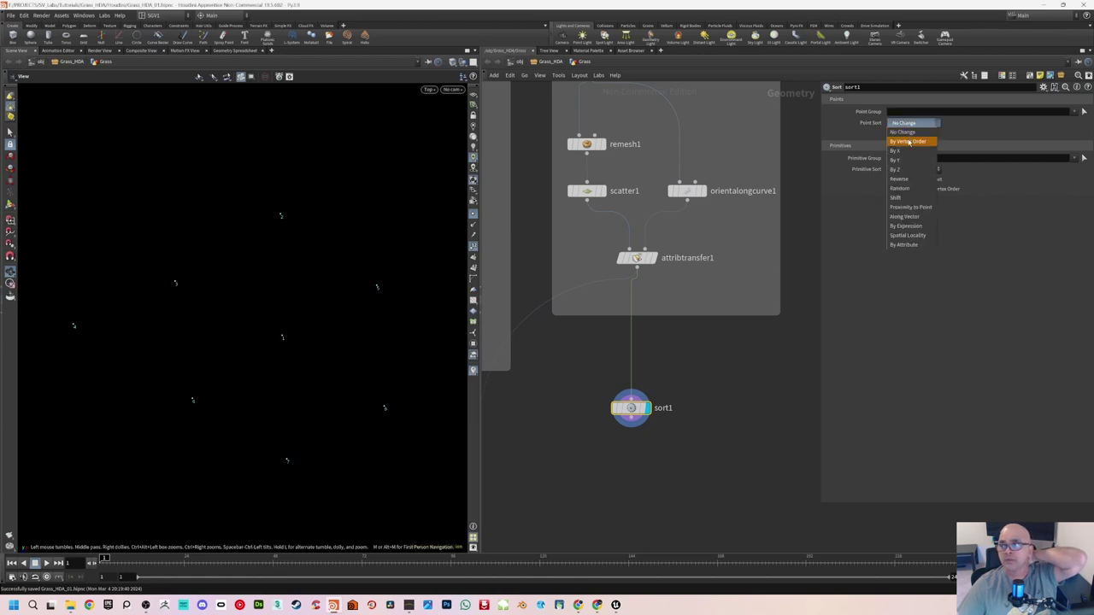
left_click(910, 208)
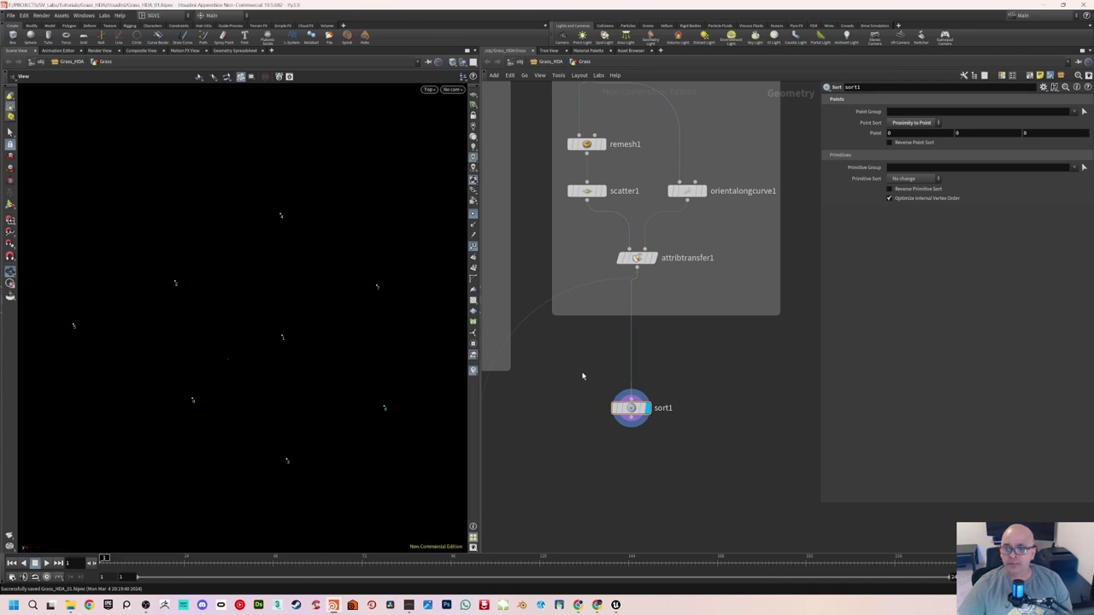
Step: Switch the viewport to a perspective view and tumble around the points
middle_click_drag(583, 388, 612, 364)
left_click(430, 89)
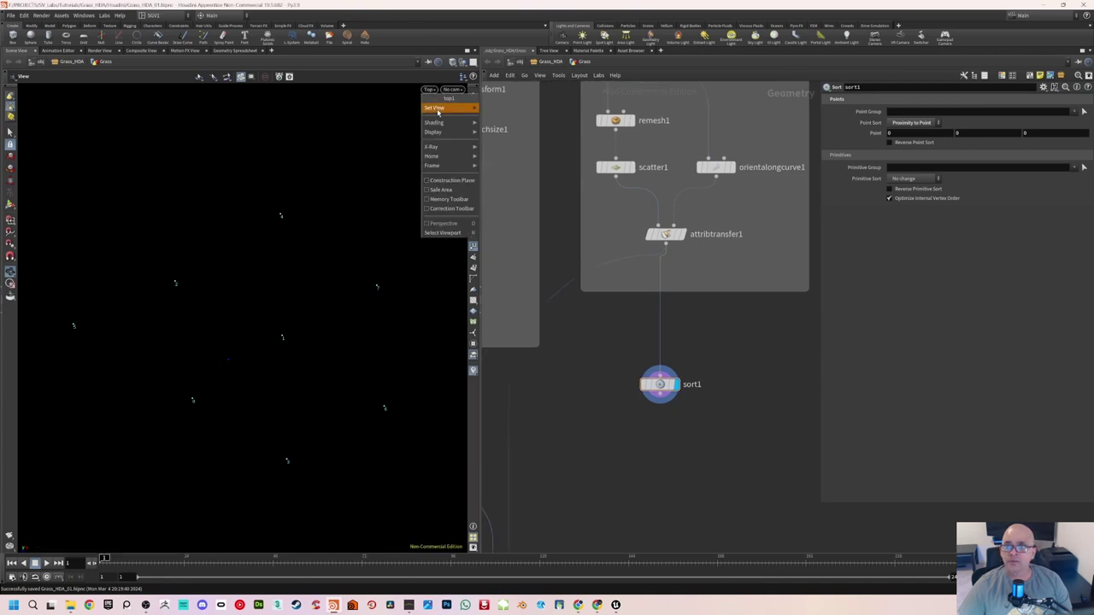
mouse_move(437, 107)
left_click(498, 110)
left_click_drag(305, 320, 285, 303)
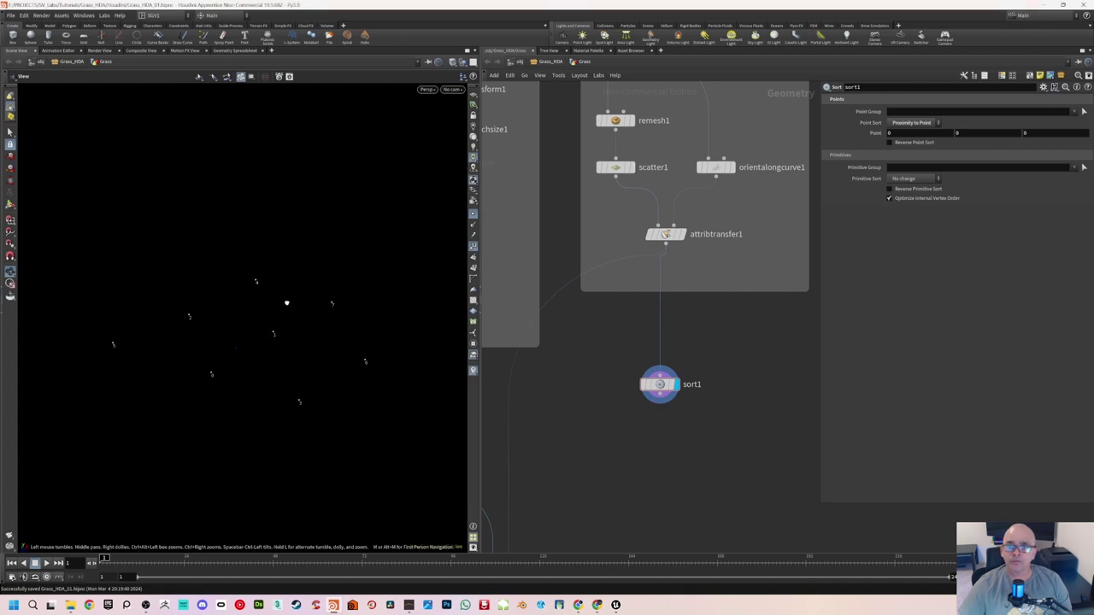
Step: Branch a wire off sort1 and search 'attribute wra' in the node menu
scroll(701, 342, "up", 2)
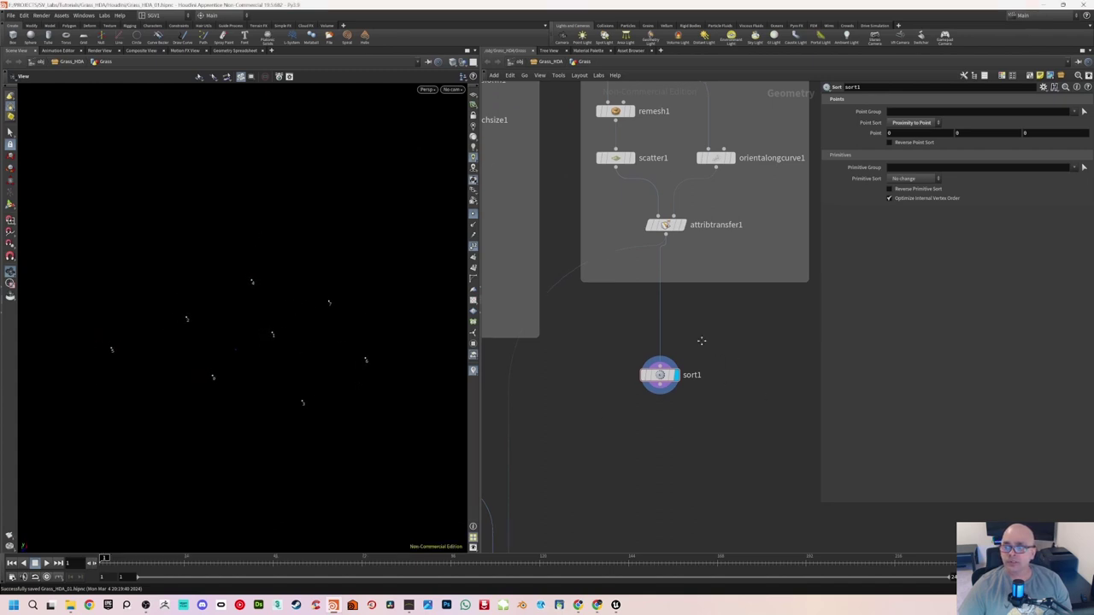
left_click_drag(657, 364, 655, 389)
type("a")
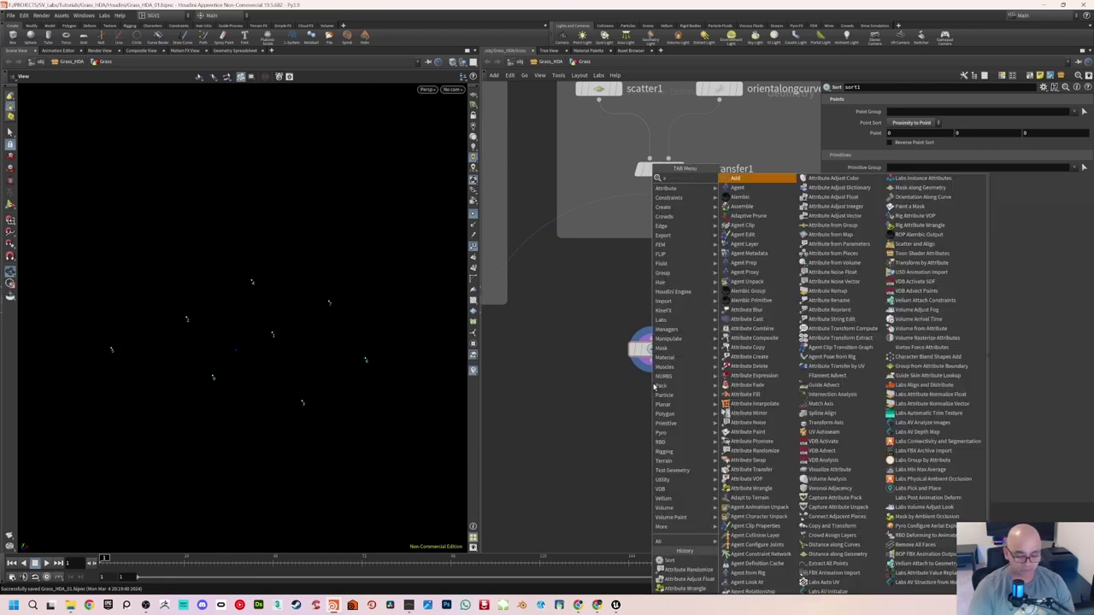
type("ttribute")
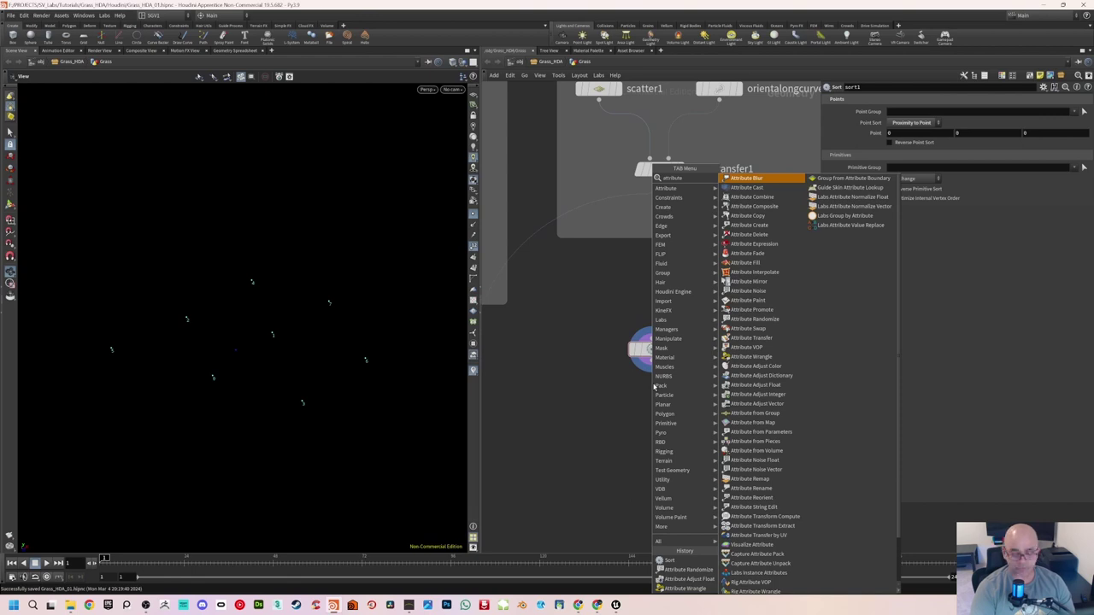
type(" wra")
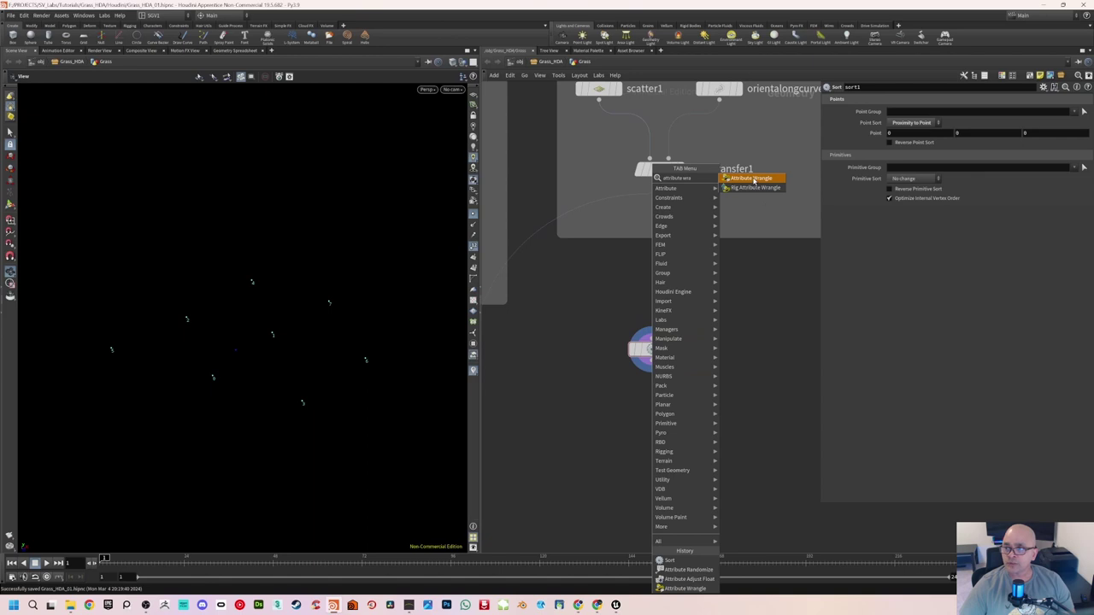
Step: Create attribwrangle1 below sort1 and focus its VEXpression field
key("Return")
left_click(655, 398)
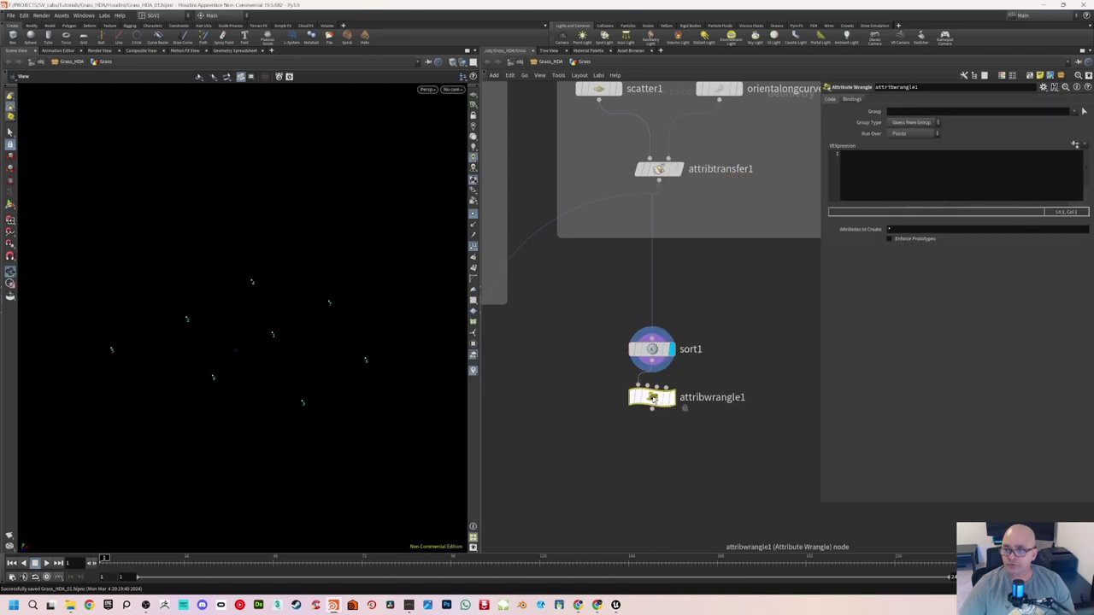
left_click(865, 161)
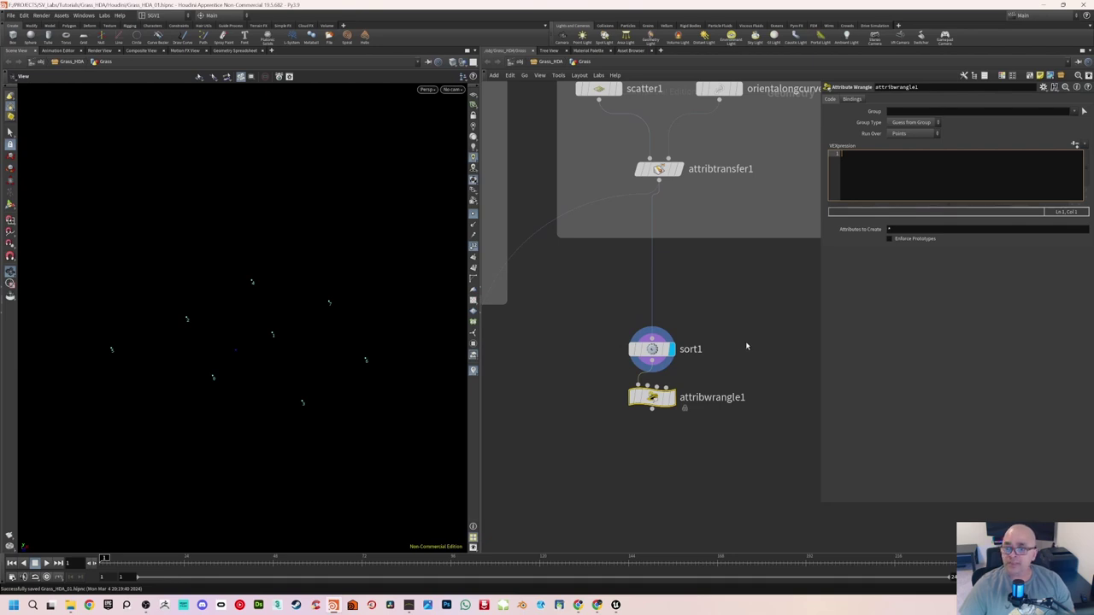
scroll(715, 343, "down", 2)
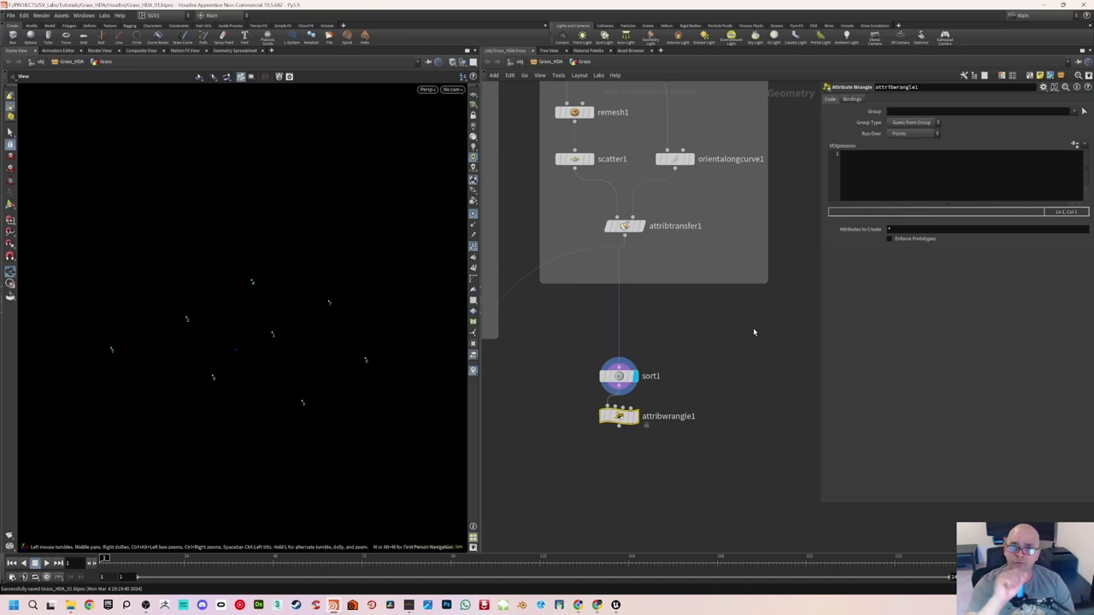
Step: Copy the grass code line from the sticky note in the network
key("h")
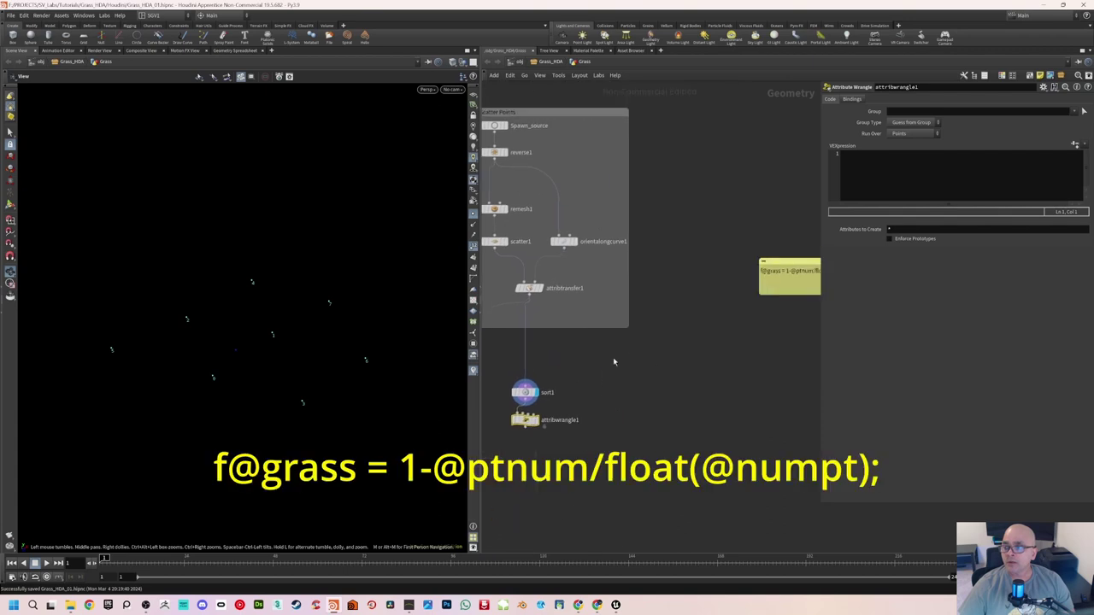
key("f")
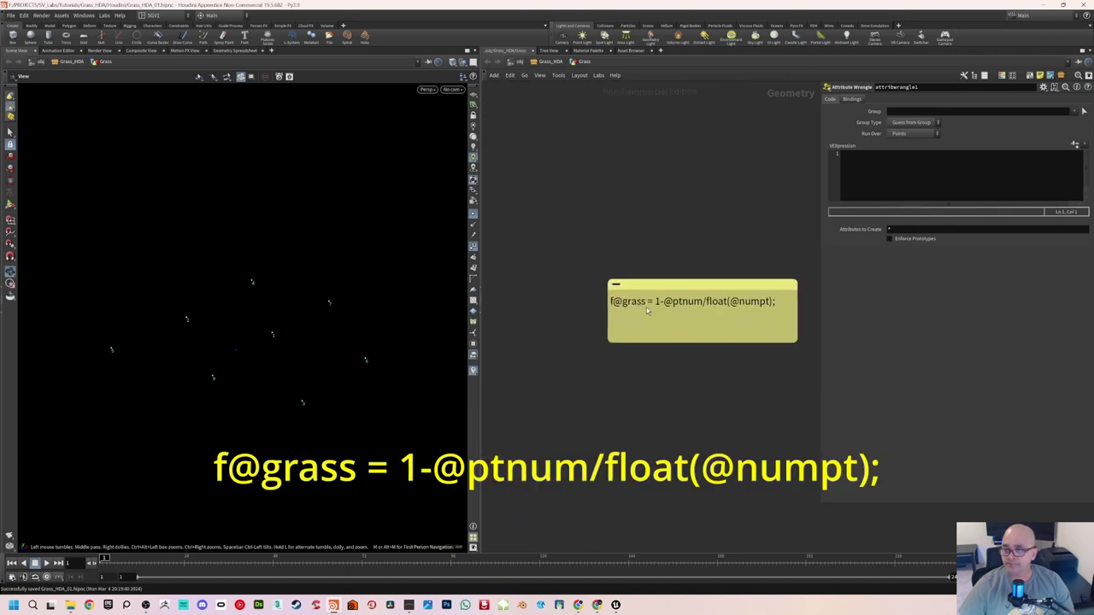
double_click(650, 311)
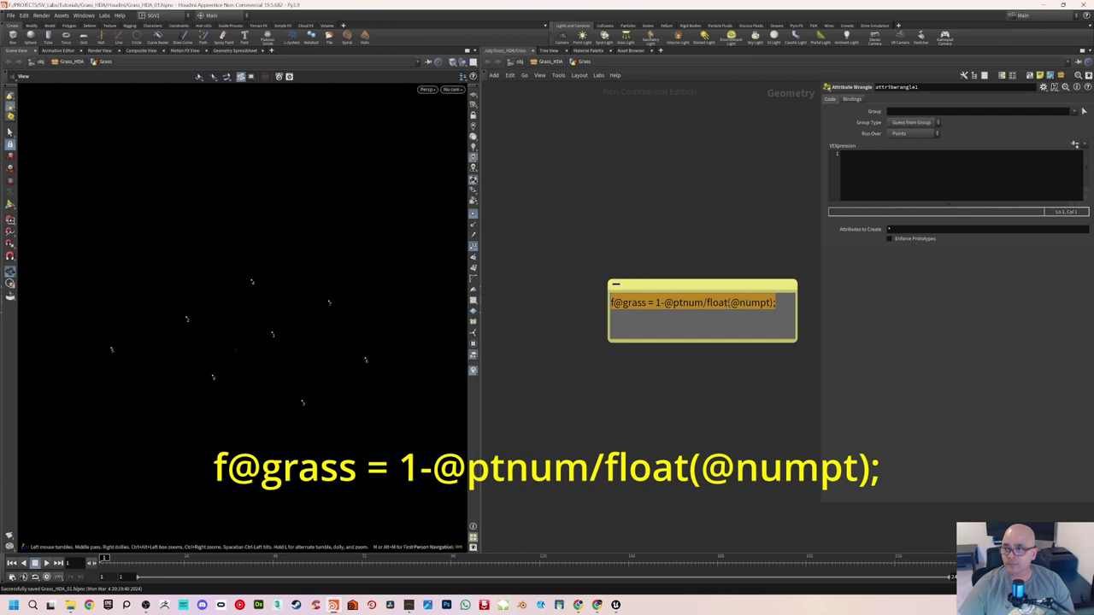
left_click_drag(758, 320, 610, 306)
key("ctrl+c")
left_click(560, 382)
key("h")
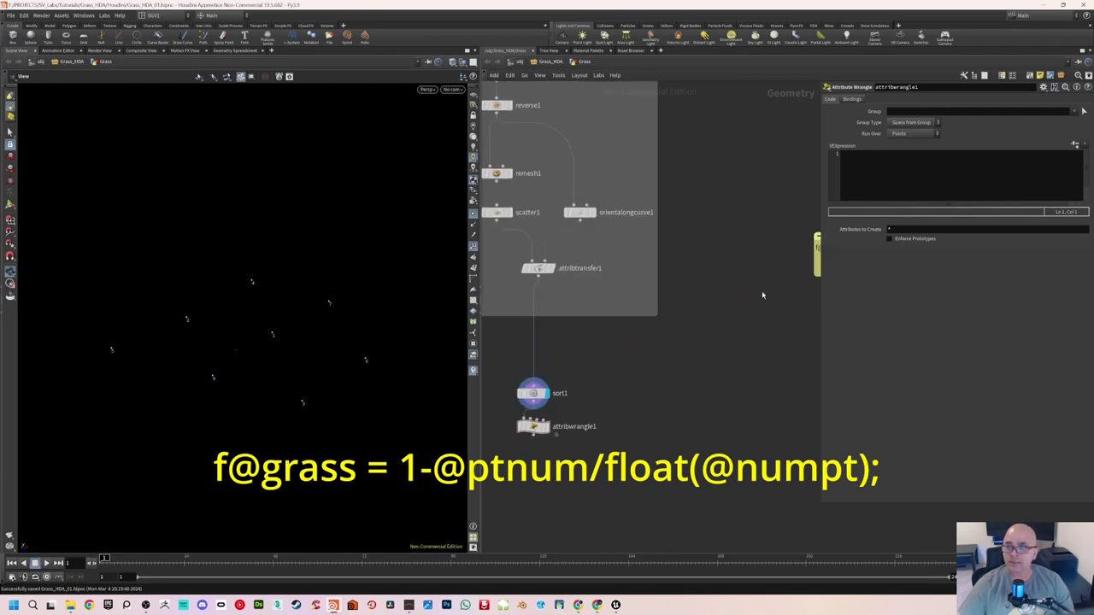
left_click(864, 178)
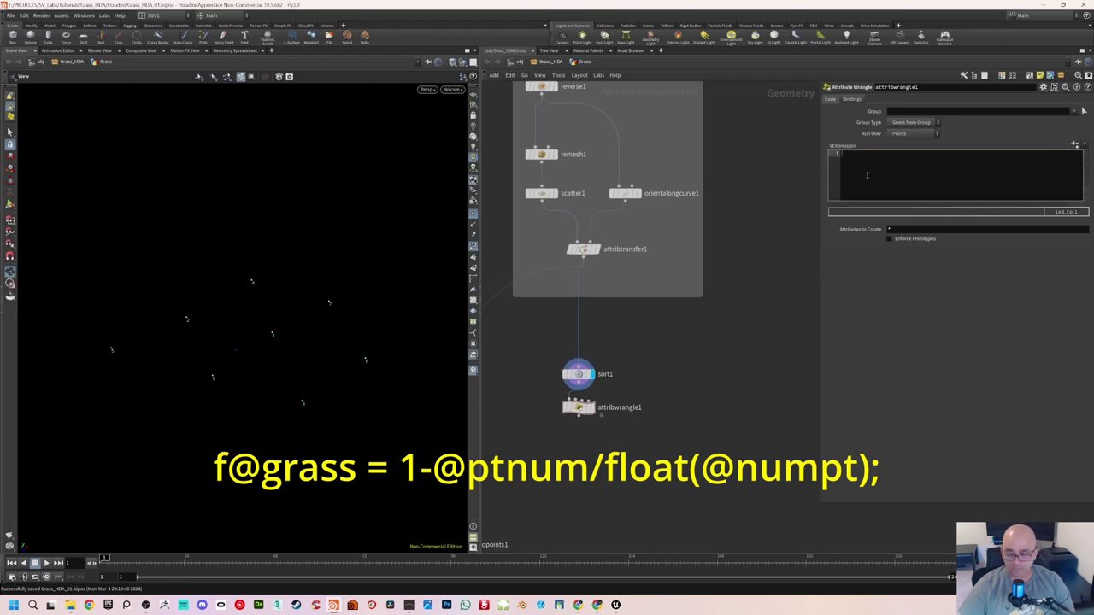
key("ctrl+v")
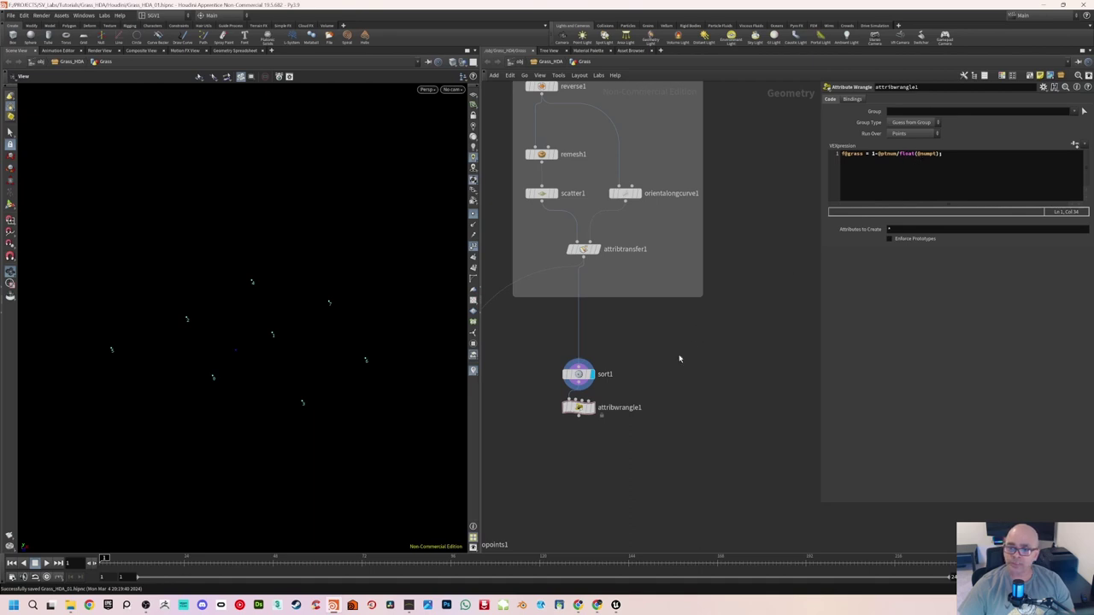
left_click_drag(342, 373, 275, 350)
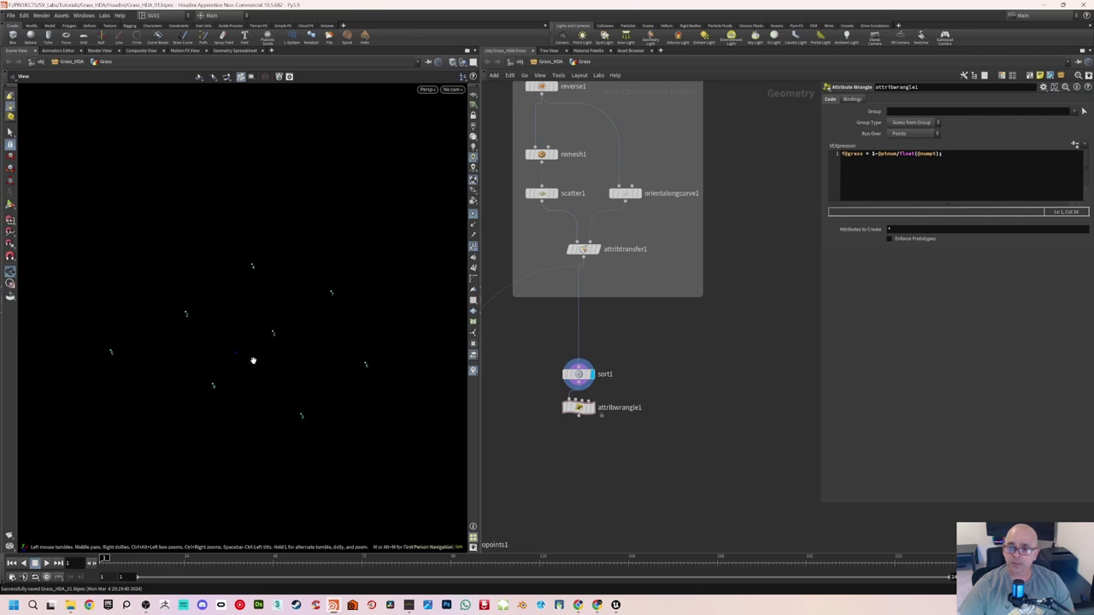
middle_click_drag(634, 375, 682, 360)
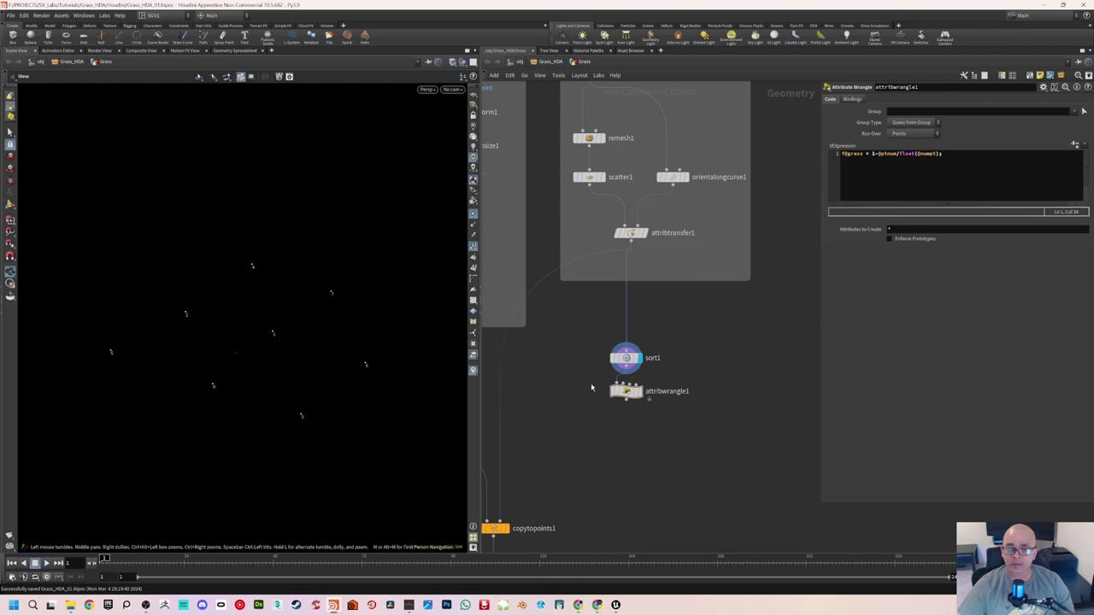
Step: Add an Attribute Adjust Float node under attribwrangle1, targeting the pscale attribute
middle_click_drag(588, 392, 596, 355)
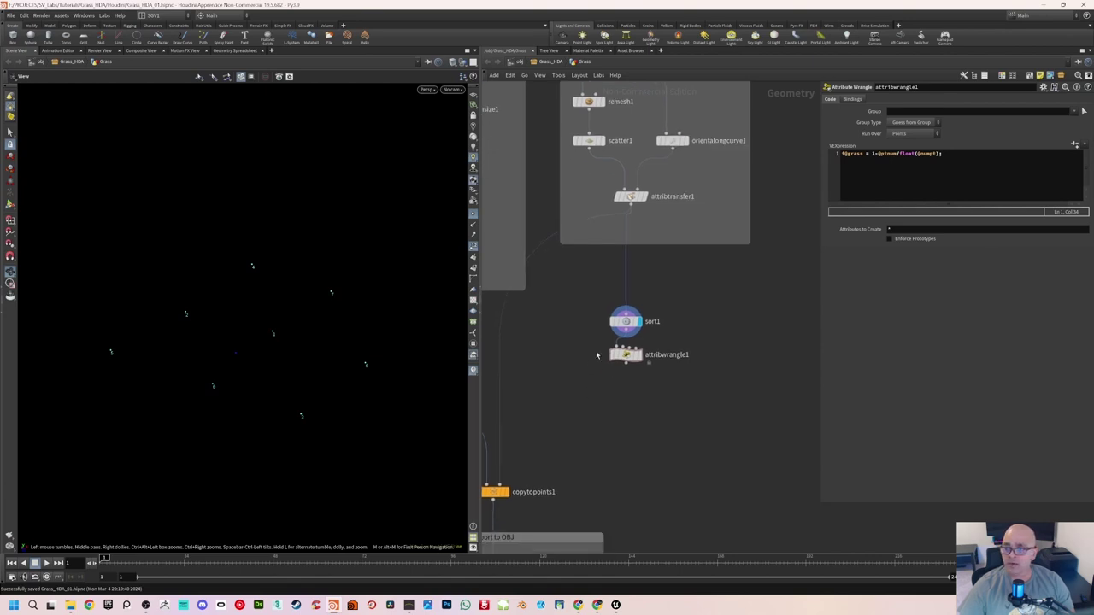
left_click(626, 362)
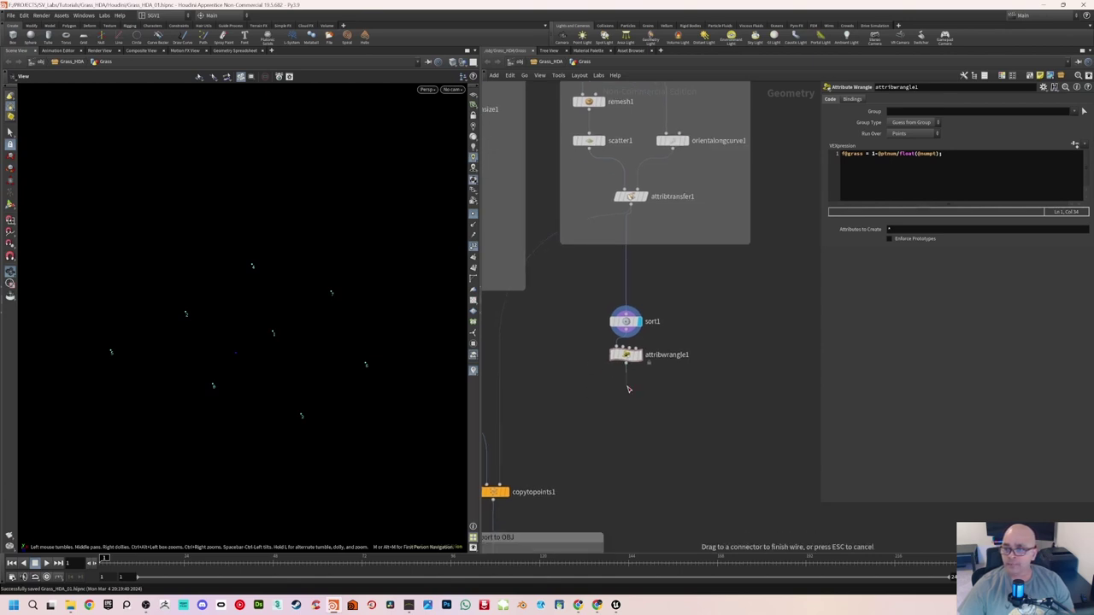
key("Tab")
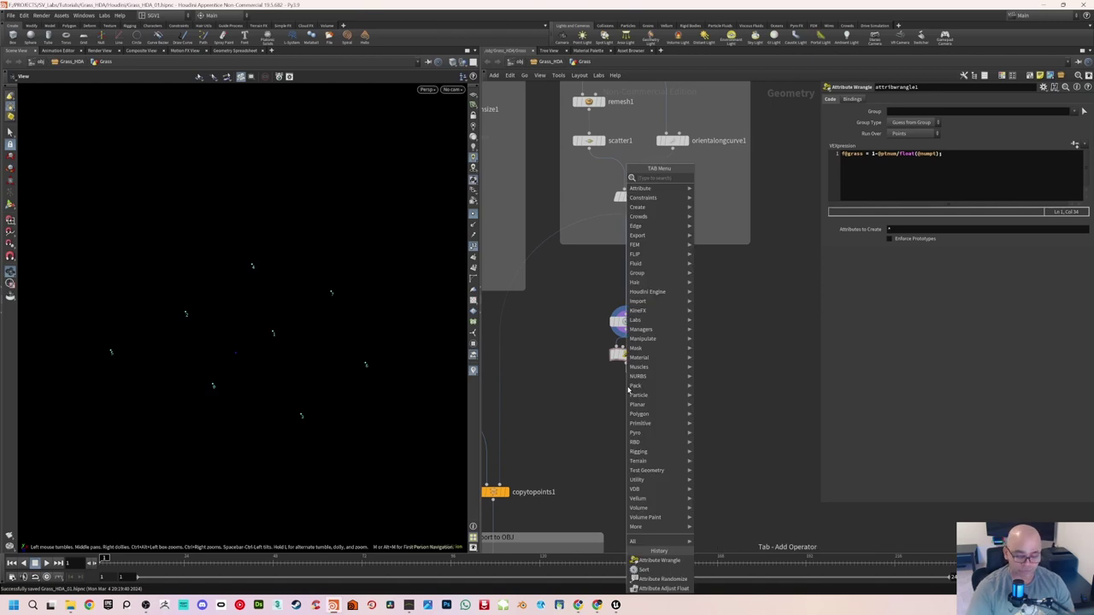
type("attribute")
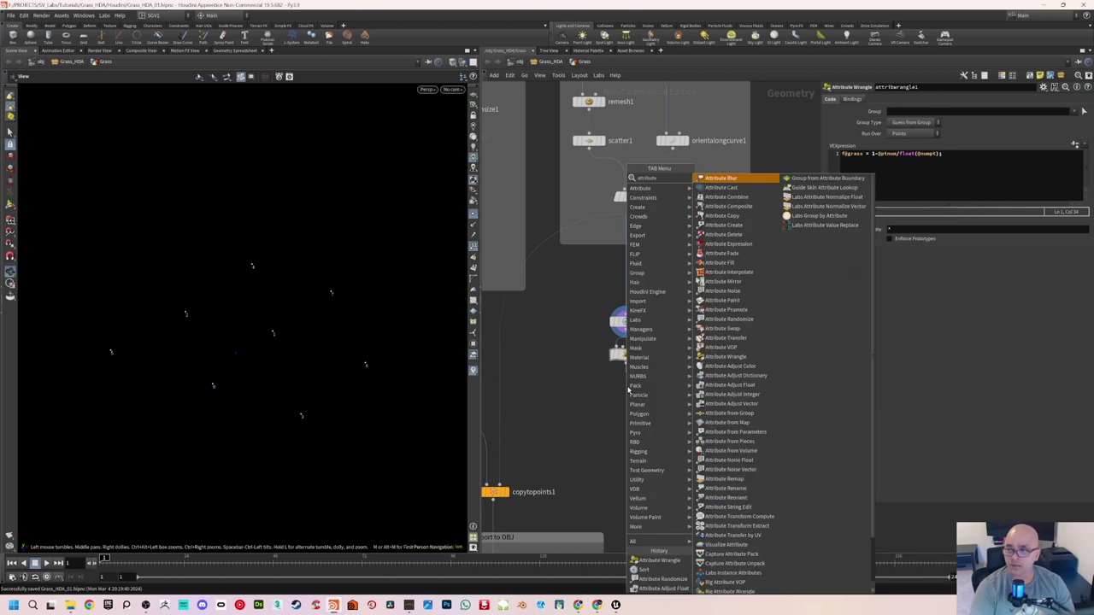
type(" ad")
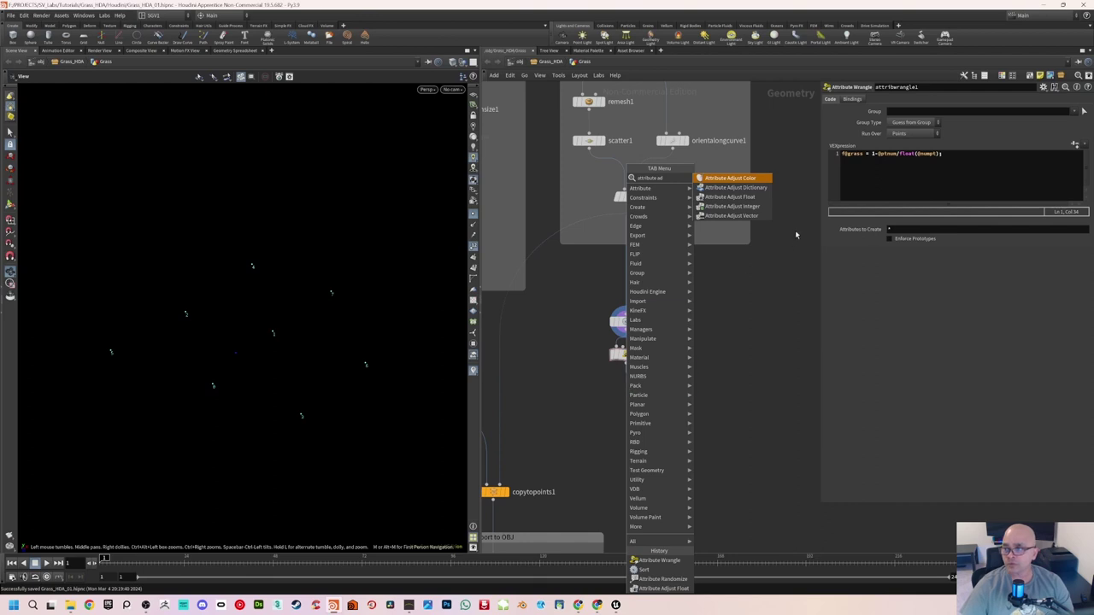
left_click(729, 196)
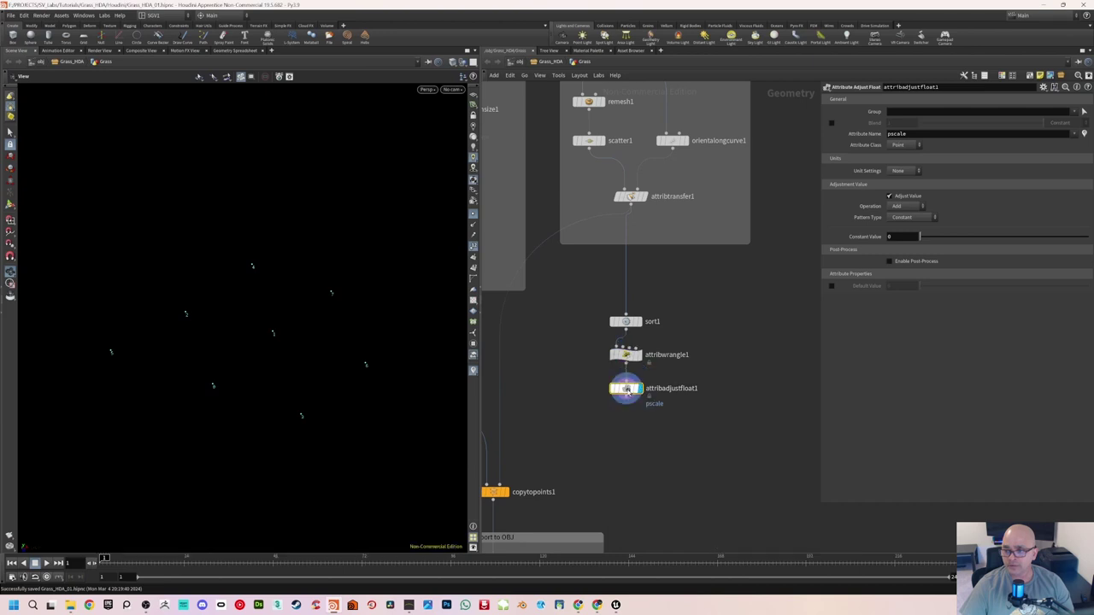
left_click_drag(293, 360, 294, 370)
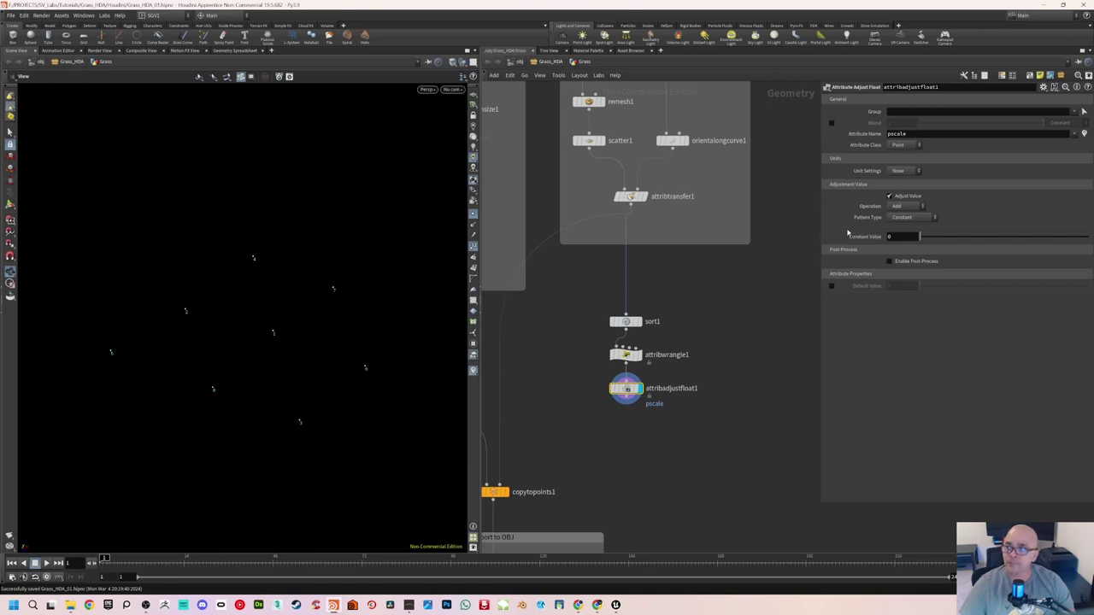
Step: Set attribadjustfloat1's Operation to Set Always and Pattern Type to Remap Attribute
left_click(907, 207)
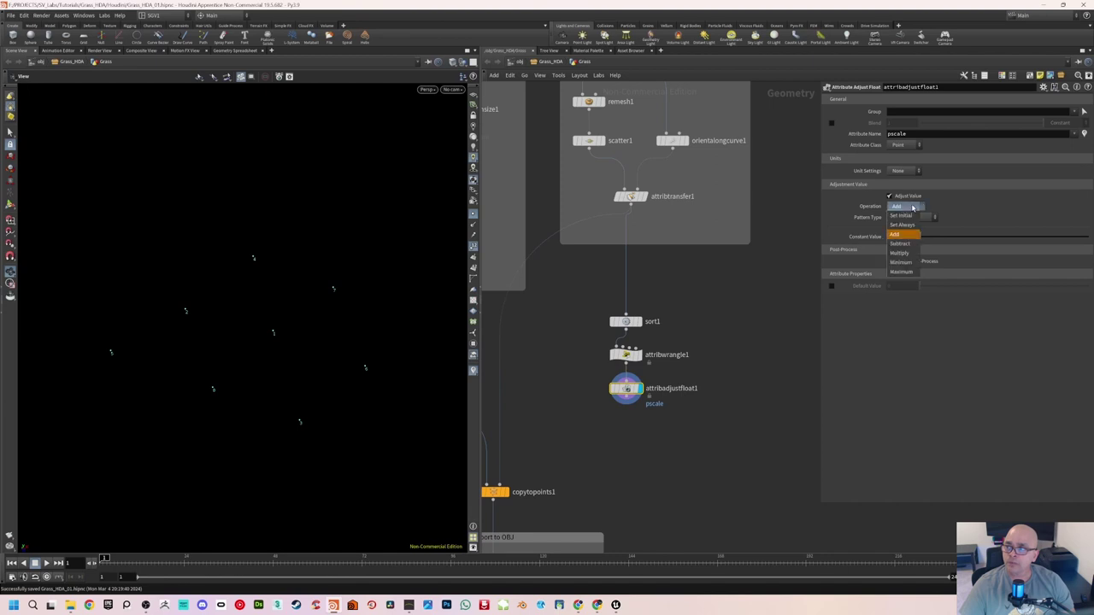
left_click(903, 224)
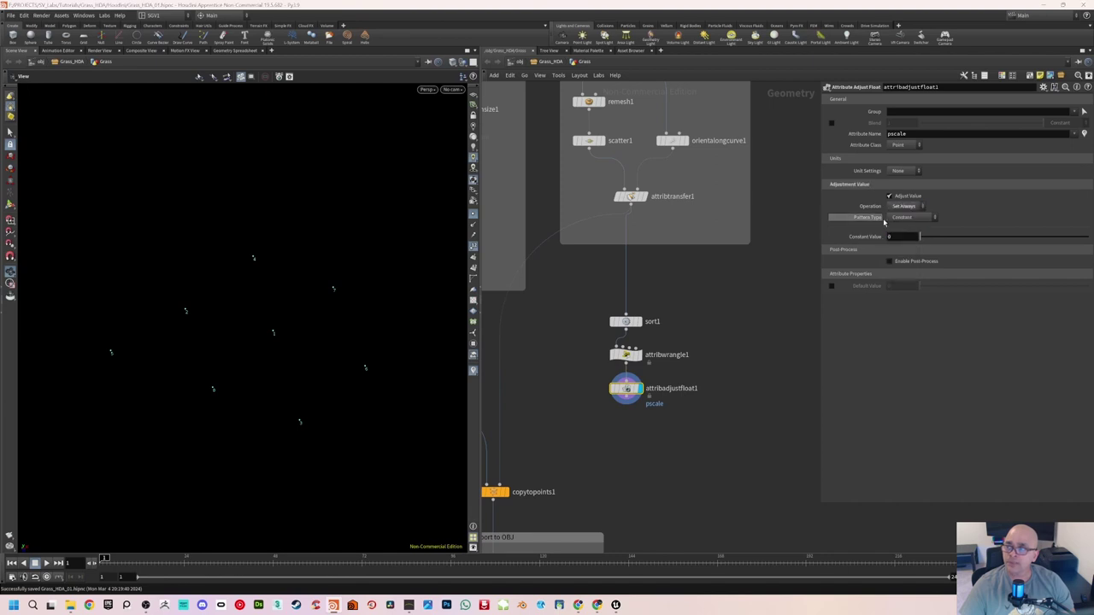
left_click(910, 218)
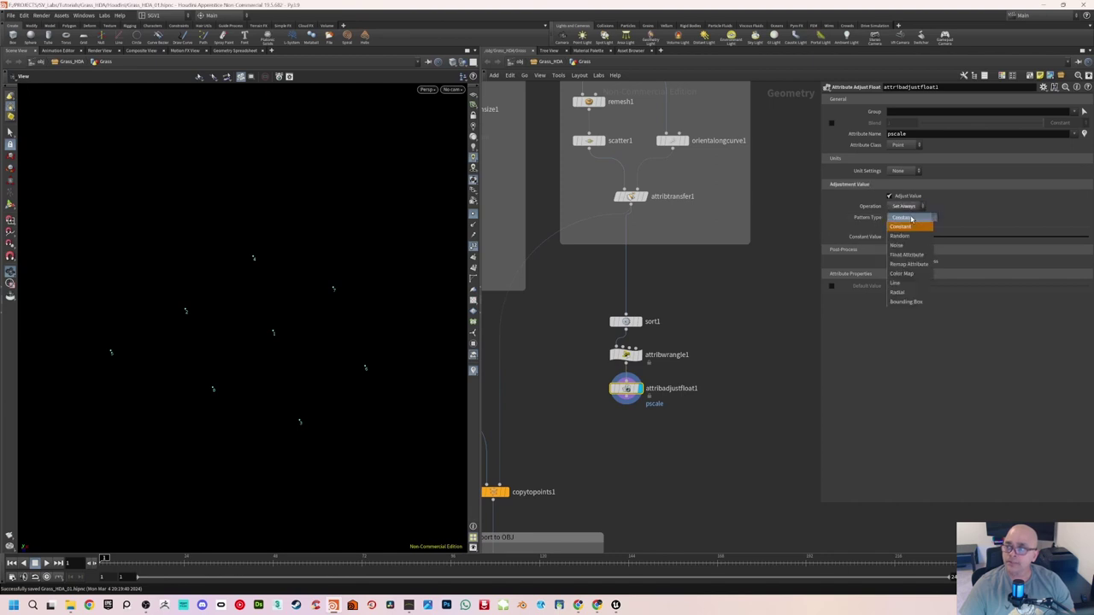
left_click(910, 265)
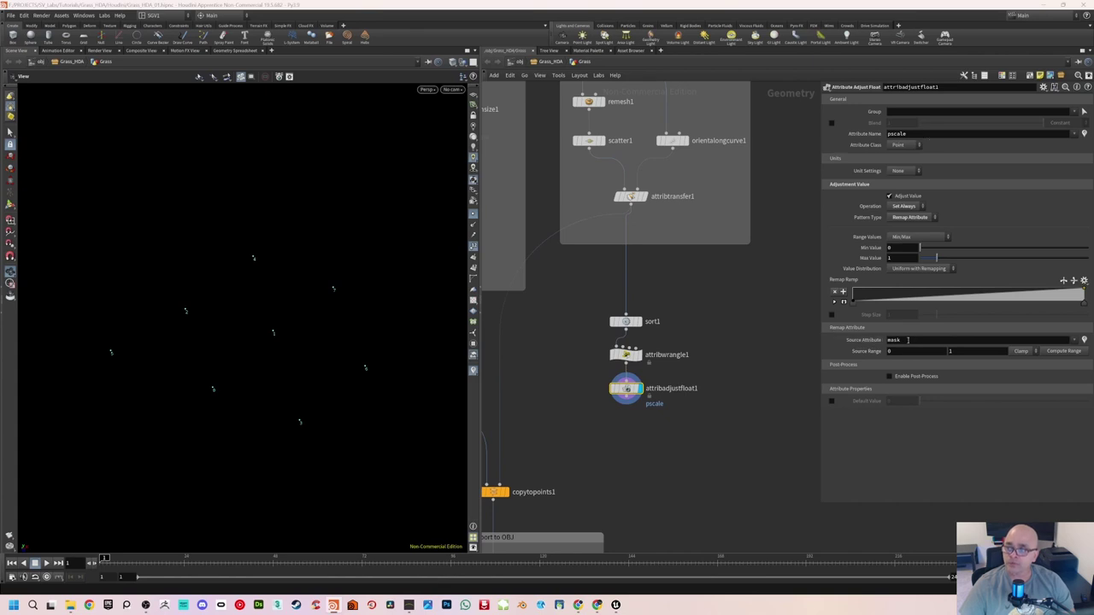
Step: Change the Source Attribute from mask to grass, checking the wrangle that defines it
double_click(907, 339)
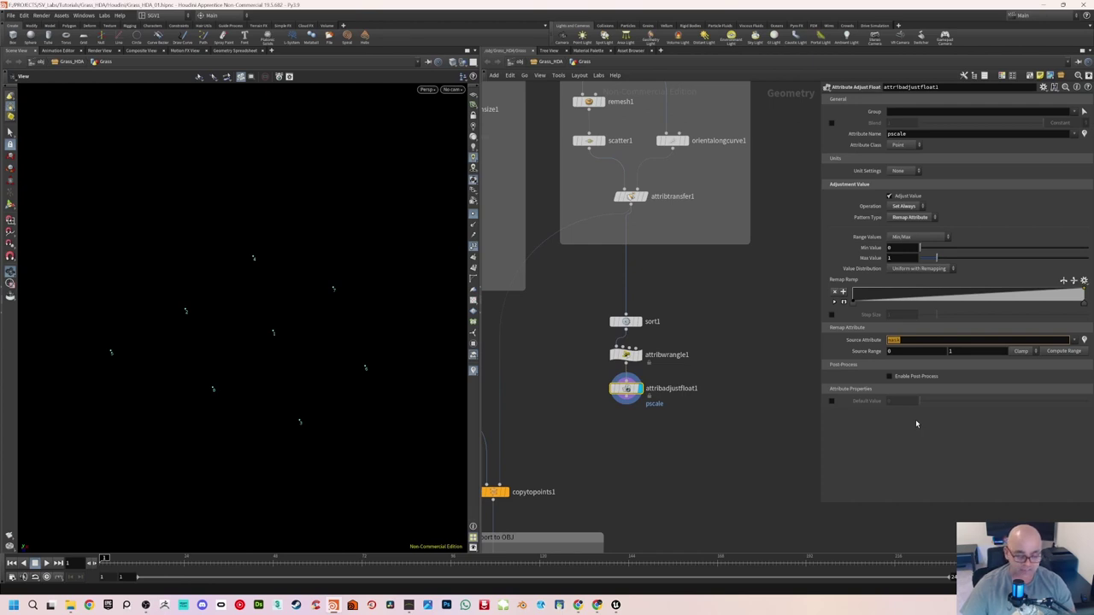
type("grass")
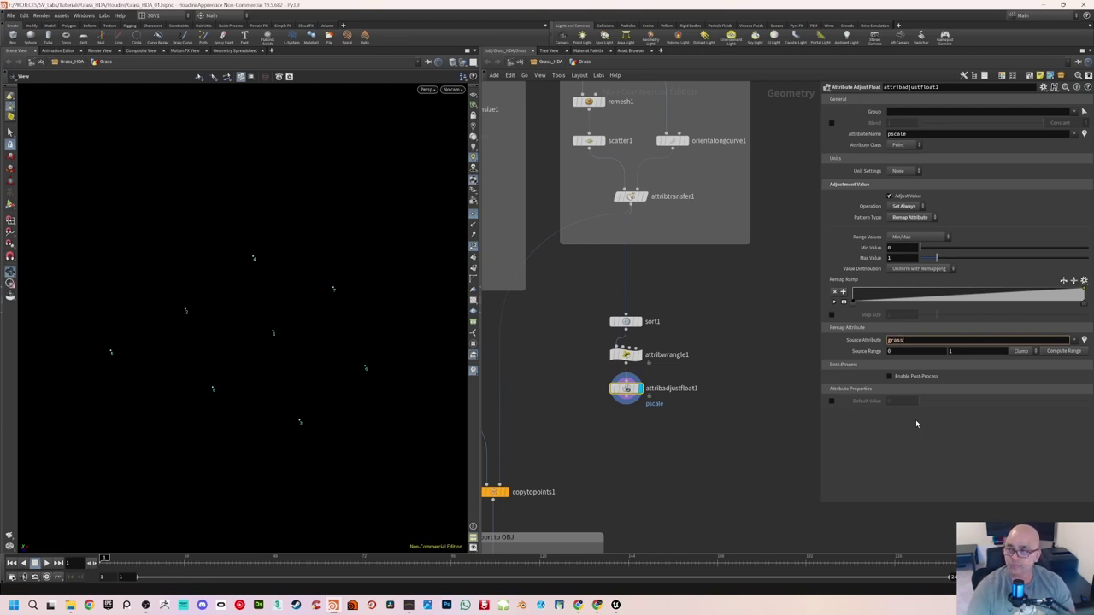
key("Return")
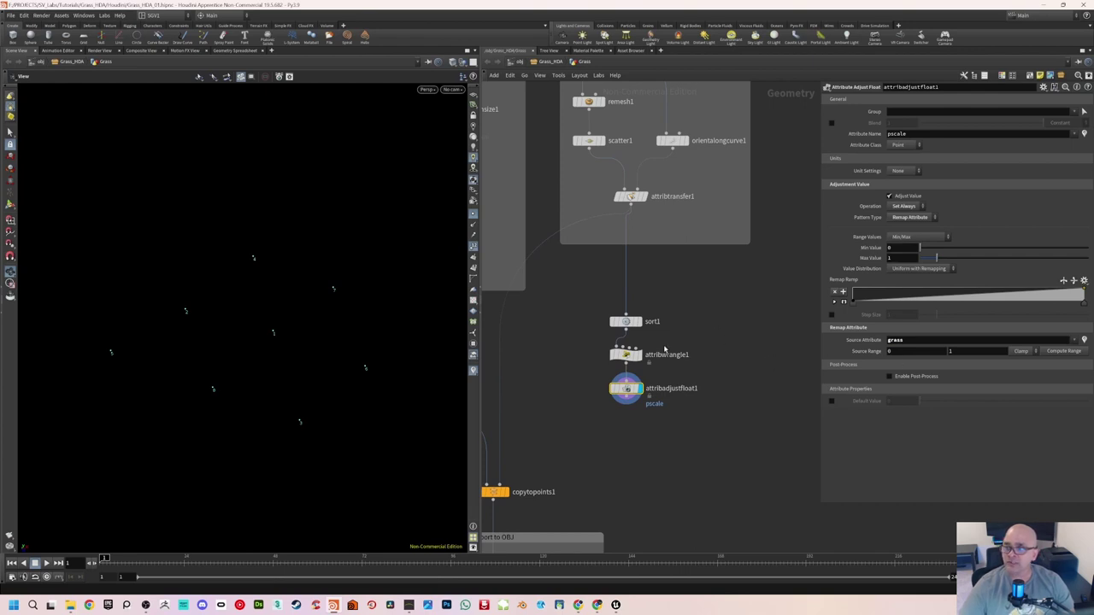
left_click(628, 356)
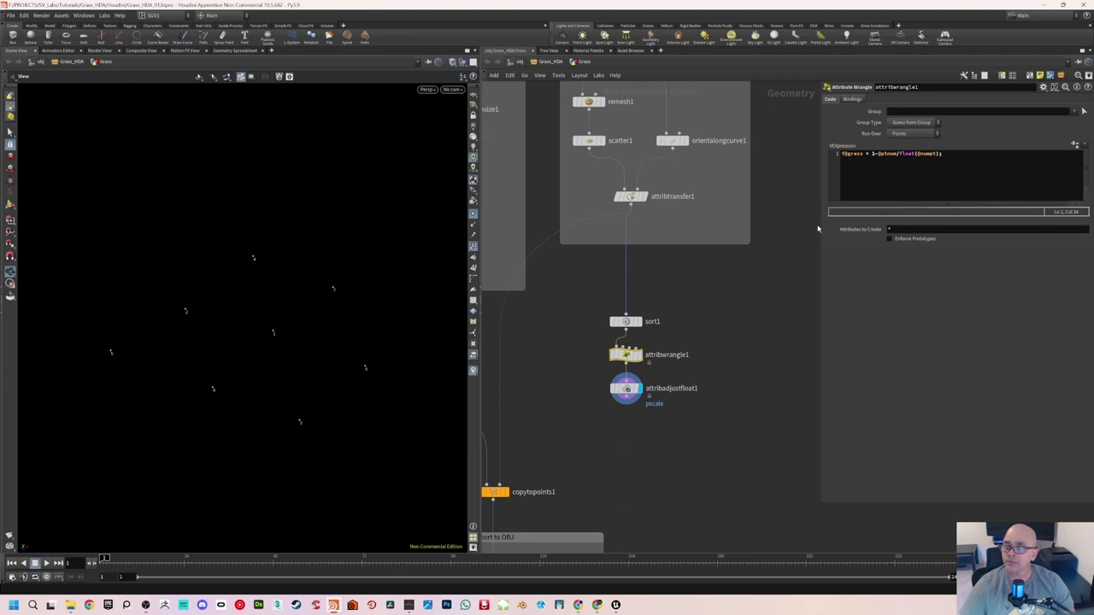
left_click(628, 388)
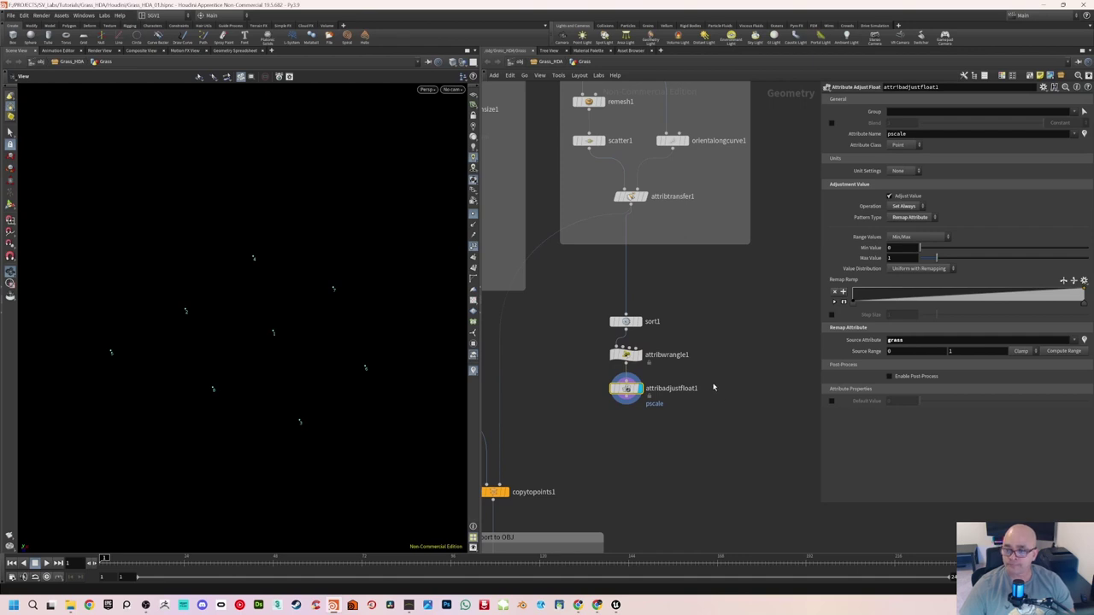
scroll(257, 369, "down", 2)
Step: Wire attribadjustfloat1 into copytopoints1 and display copytopoints1's result
middle_click_drag(698, 374, 749, 315)
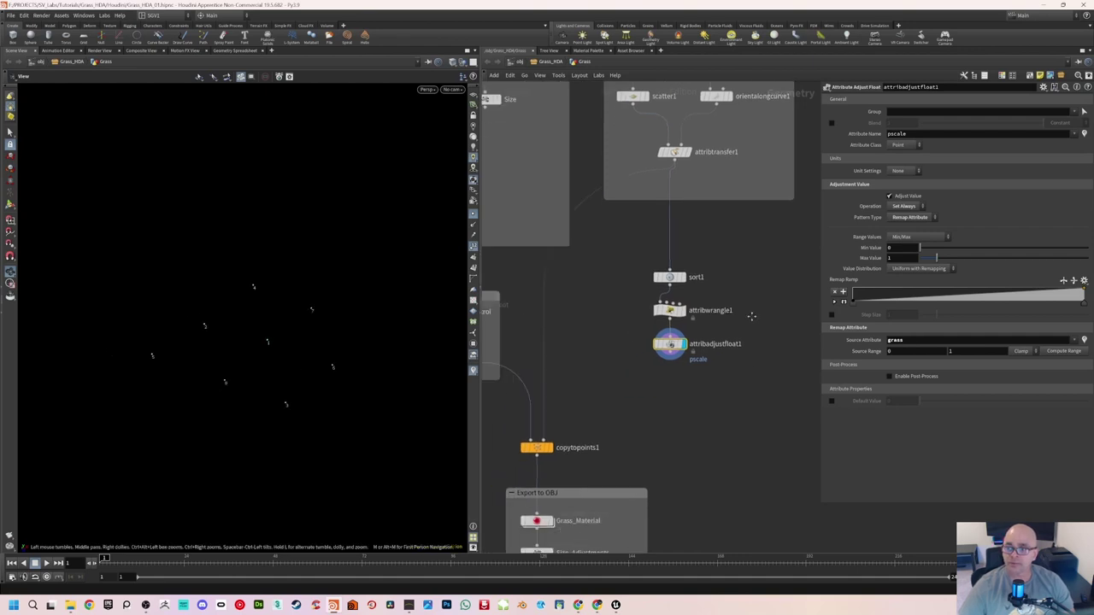
left_click(684, 366)
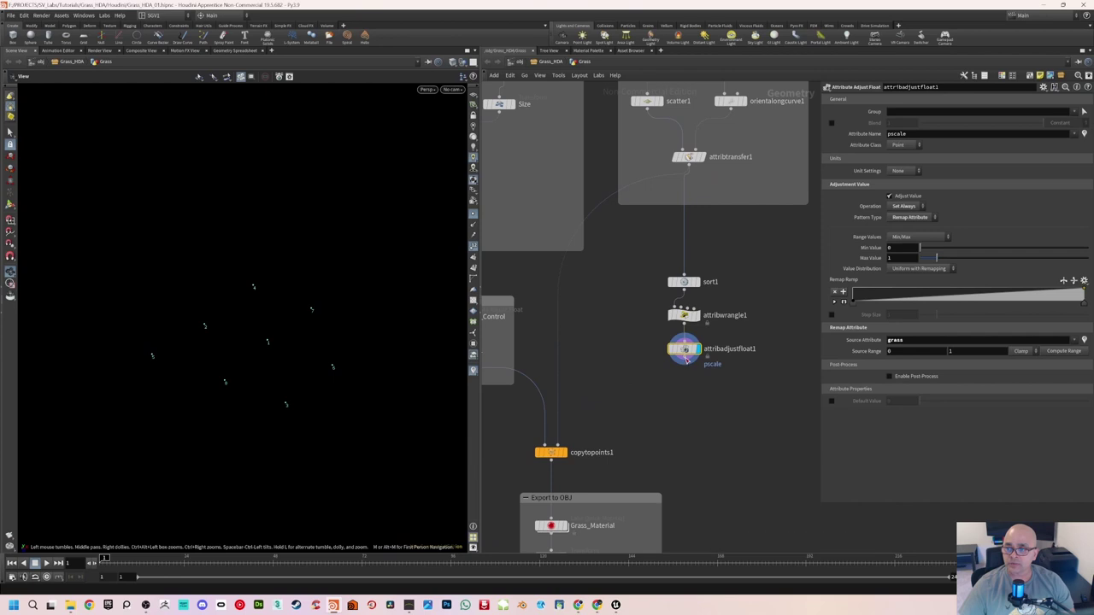
left_click(557, 442)
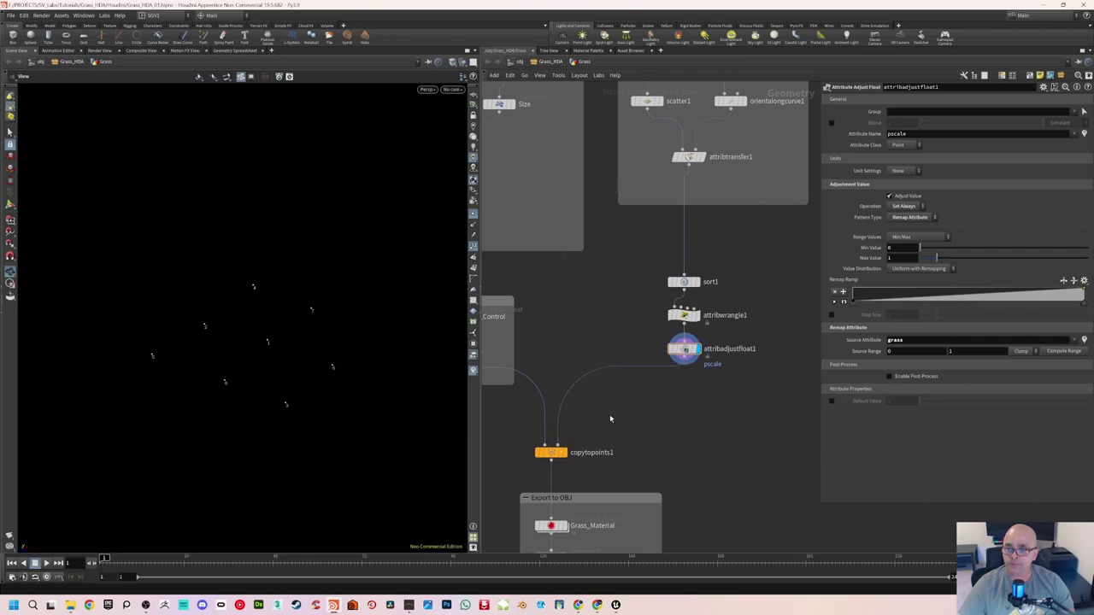
left_click(564, 453)
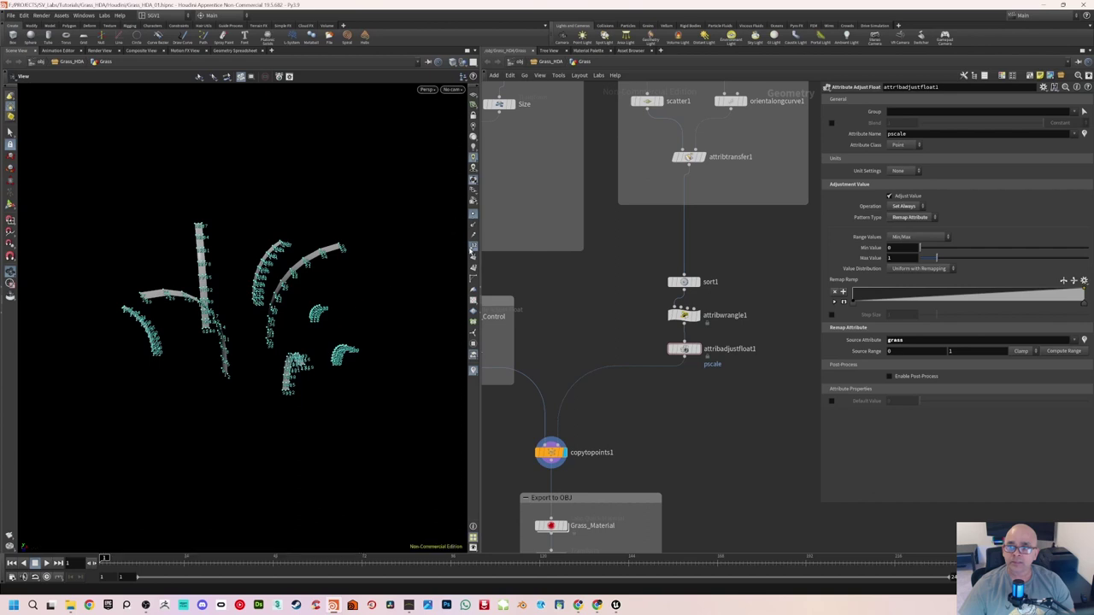
Step: Hide the point numbers and orbit around the variously sized grass blades
left_click(474, 236)
mouse_move(300, 282)
left_mouse_down()
mouse_move(346, 247)
mouse_move(370, 260)
mouse_move(339, 268)
mouse_move(307, 308)
mouse_move(307, 287)
left_mouse_up()
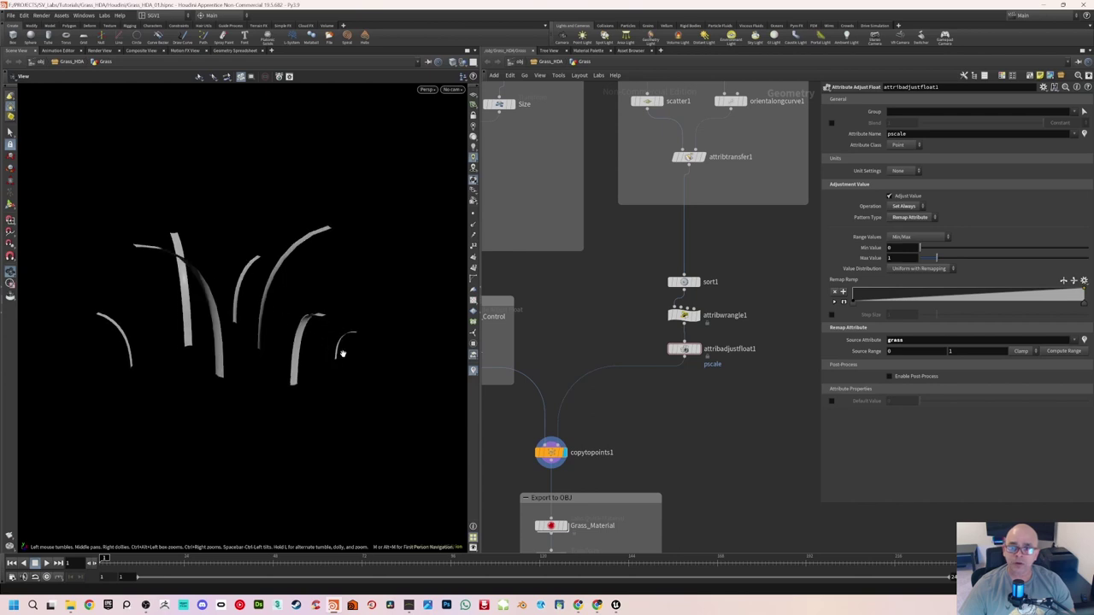
left_click_drag(341, 353, 344, 317)
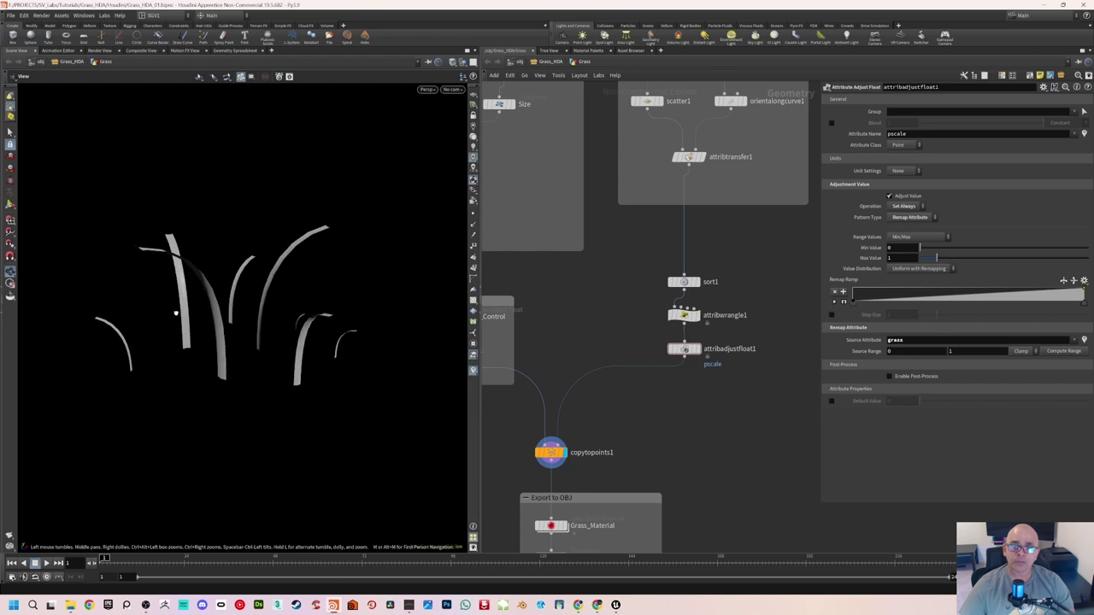
left_click_drag(177, 311, 313, 325)
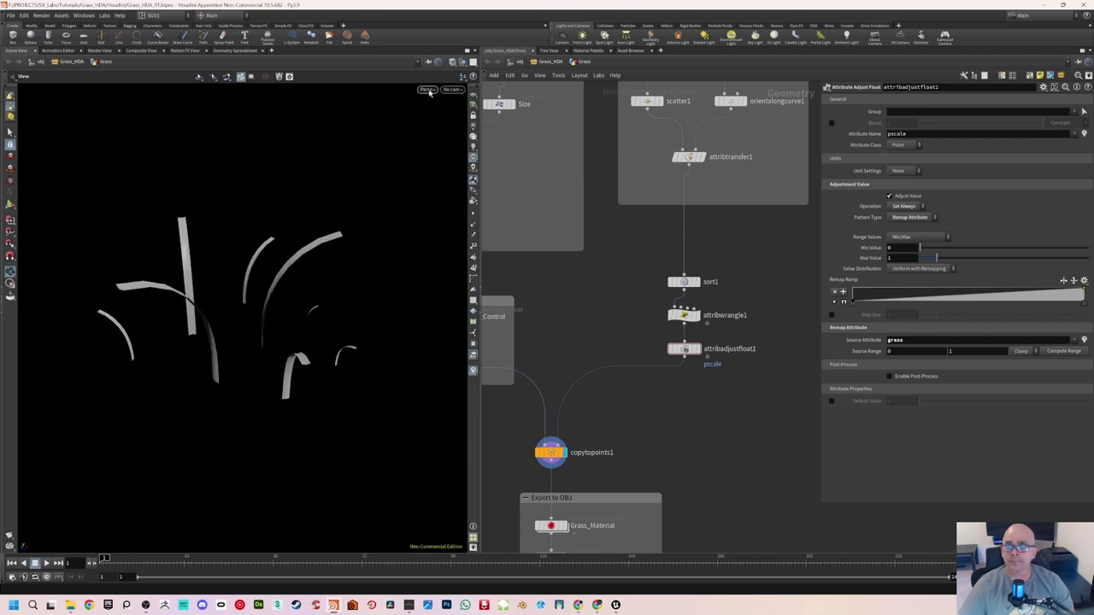
Step: Give the viewport the Light colour scheme and tilt down to see the ground grid
key("d")
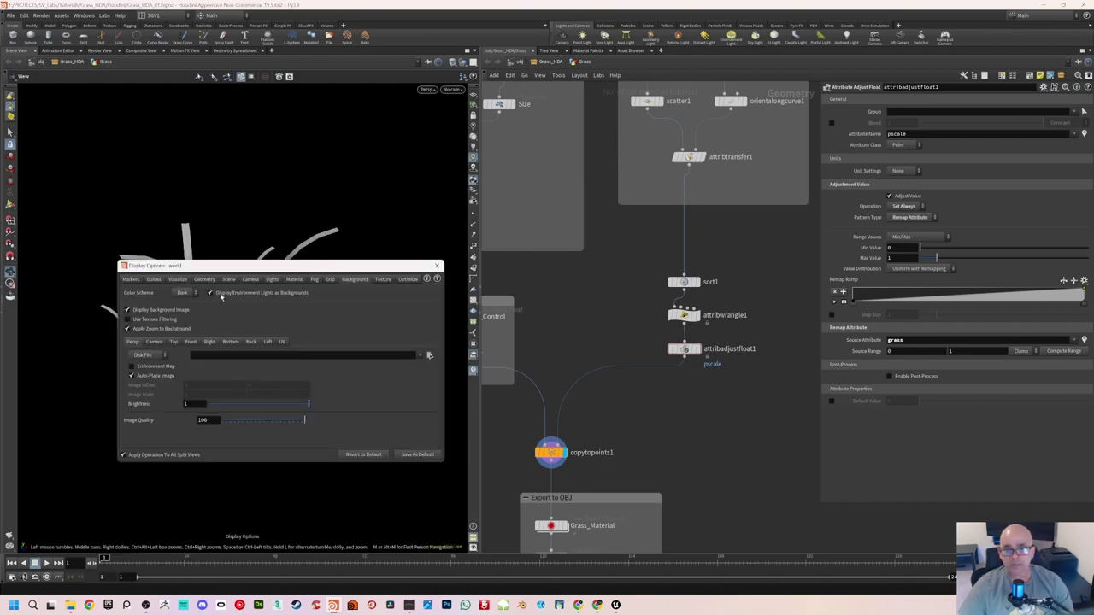
left_click(182, 303)
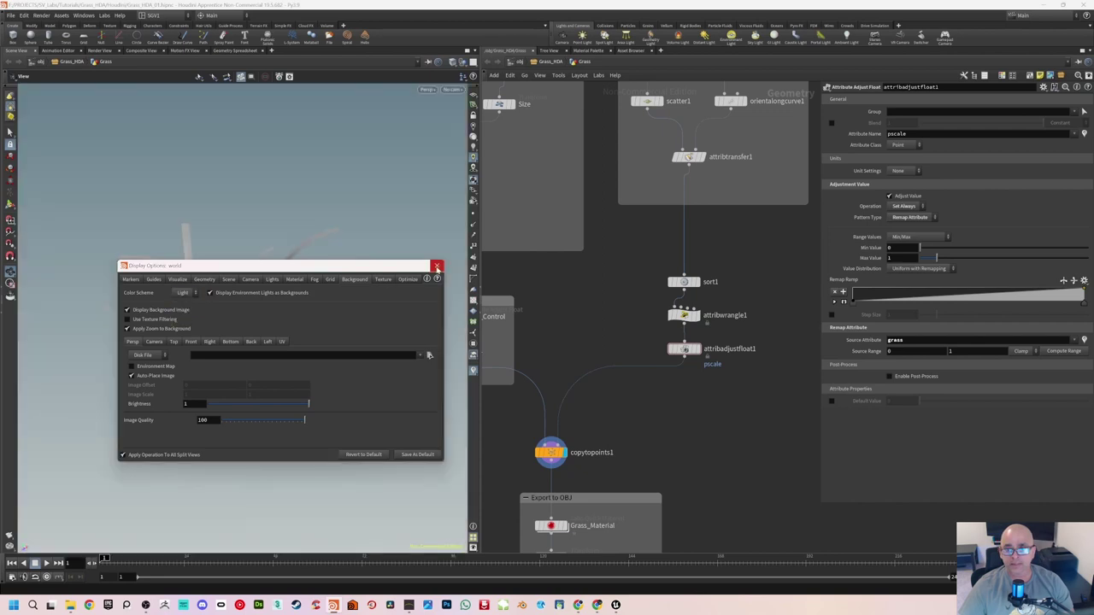
left_click(437, 265)
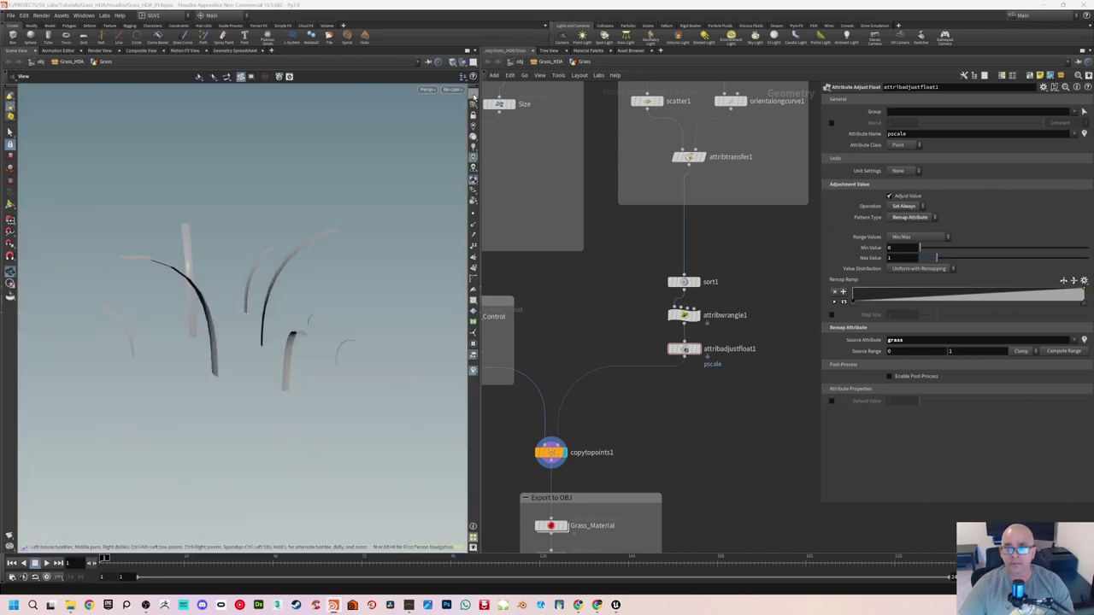
left_click_drag(386, 206, 283, 322)
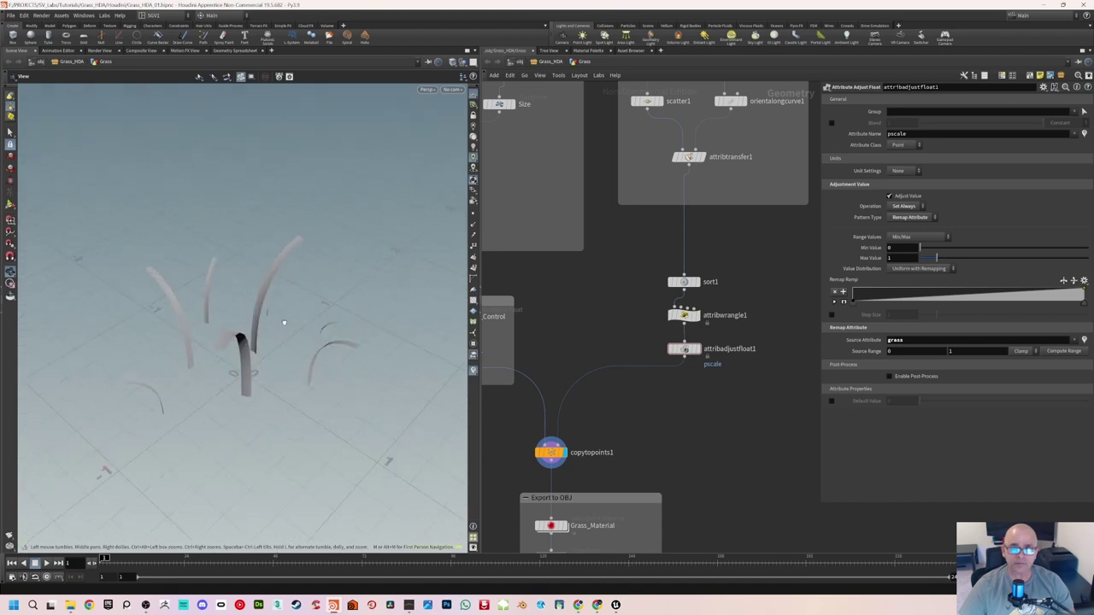
scroll(283, 322, "up", 5)
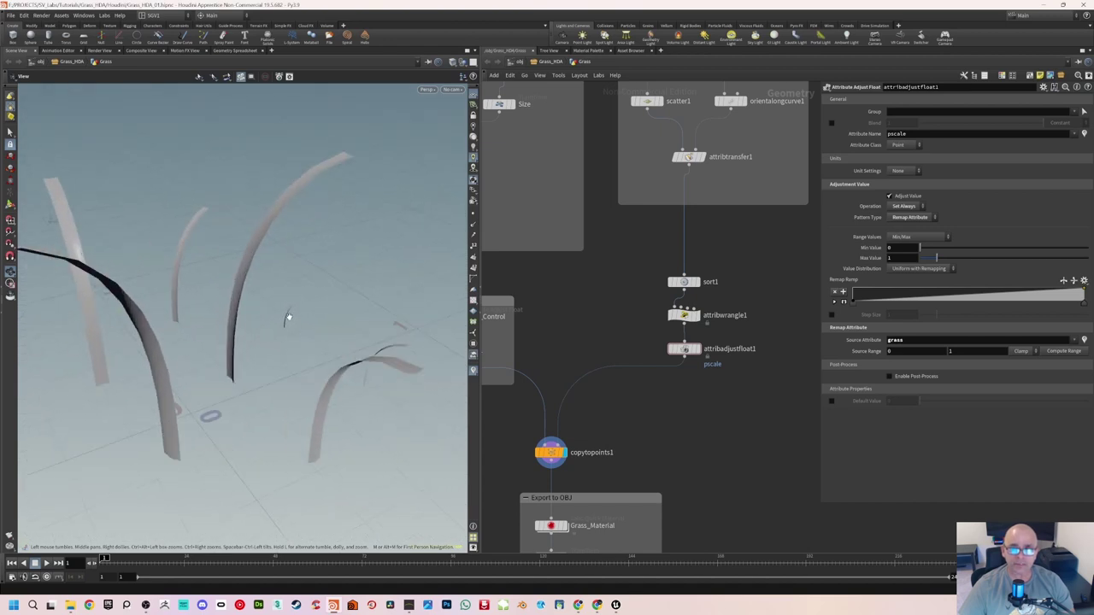
scroll(288, 318, "down", 5)
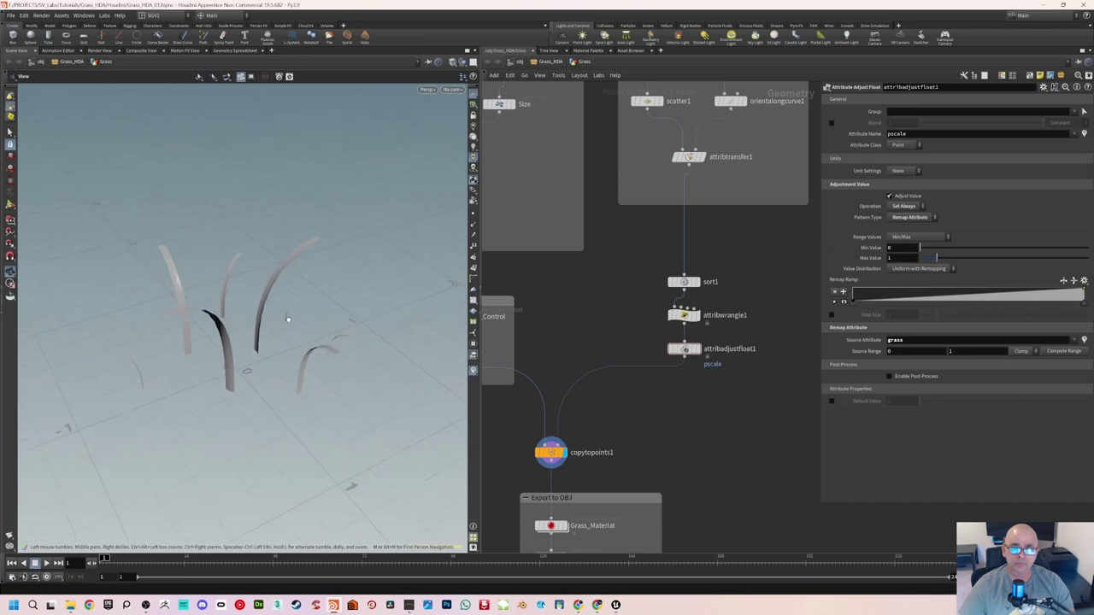
left_click_drag(287, 318, 287, 336)
Step: Briefly show the point numbers on the grass blades, then hide them again
left_click(474, 247)
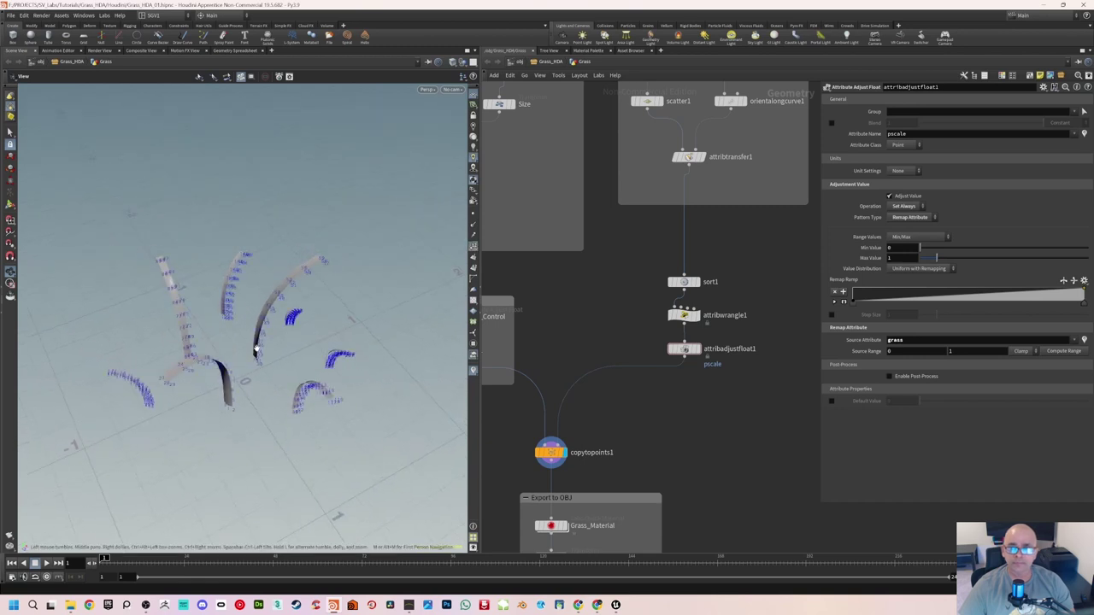
scroll(305, 314, "up", 5)
scroll(305, 313, "down", 6)
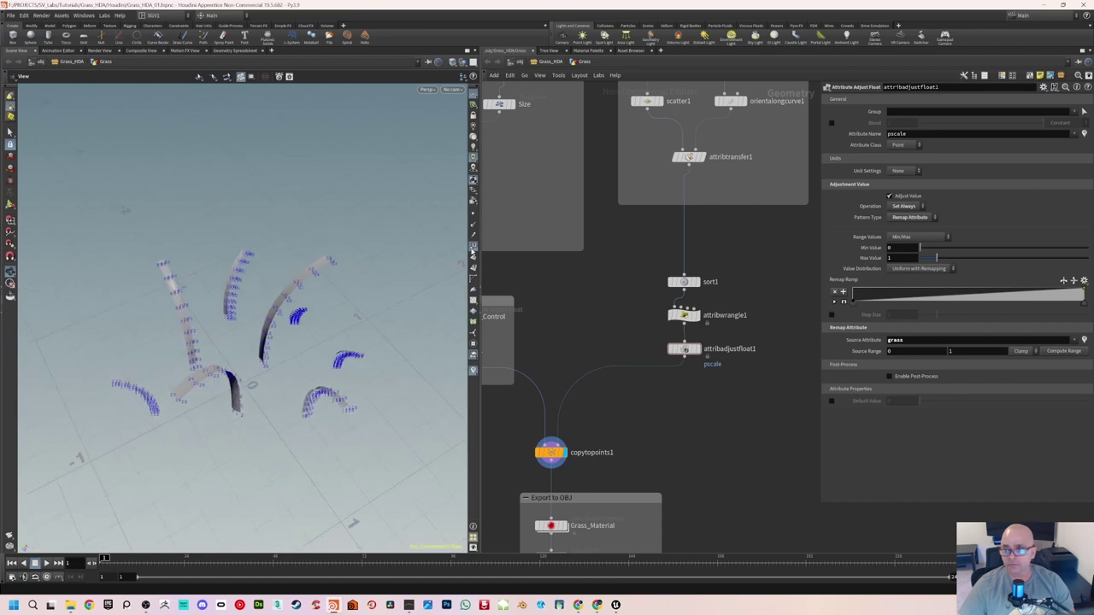
left_click(473, 247)
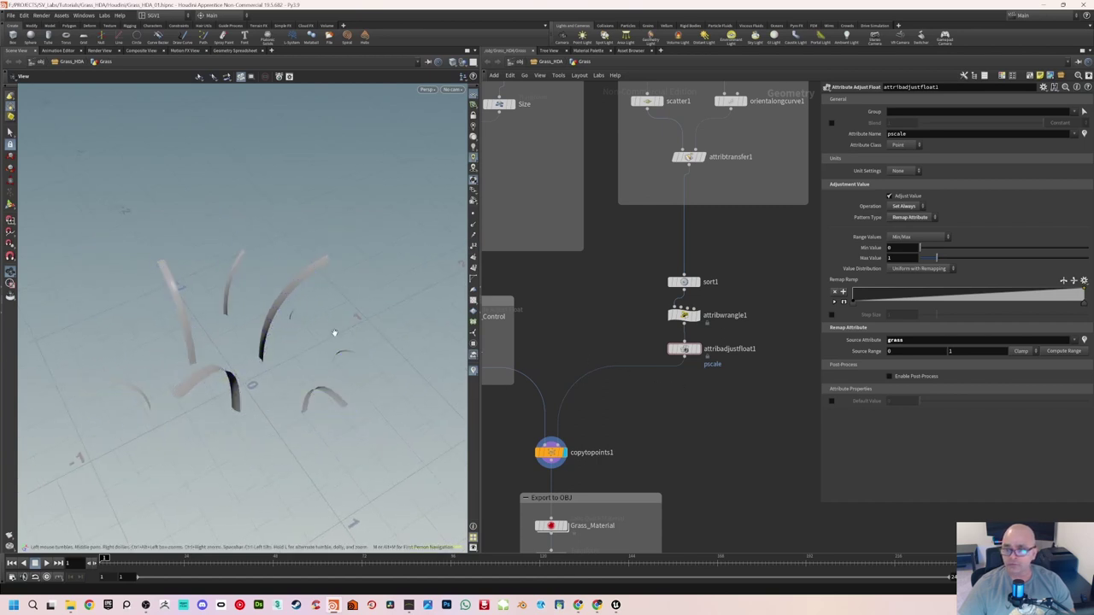
Step: Set the display flag on attribadjustfloat1 to view its sparse scattered points
mouse_move(334, 333)
left_mouse_down()
mouse_move(305, 325)
mouse_move(312, 337)
left_mouse_up()
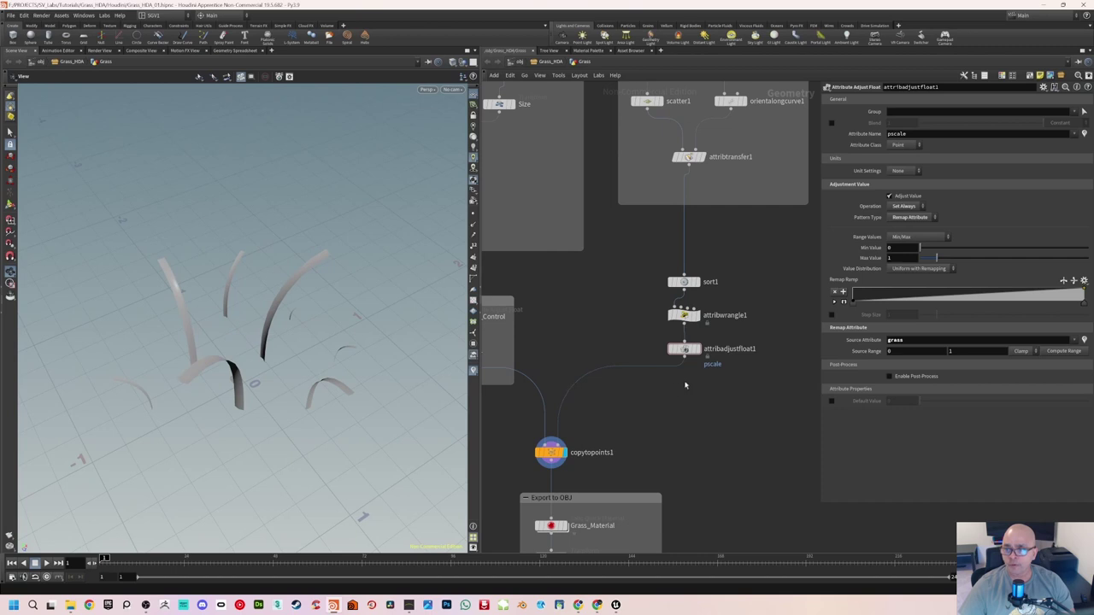
mouse_move(703, 365)
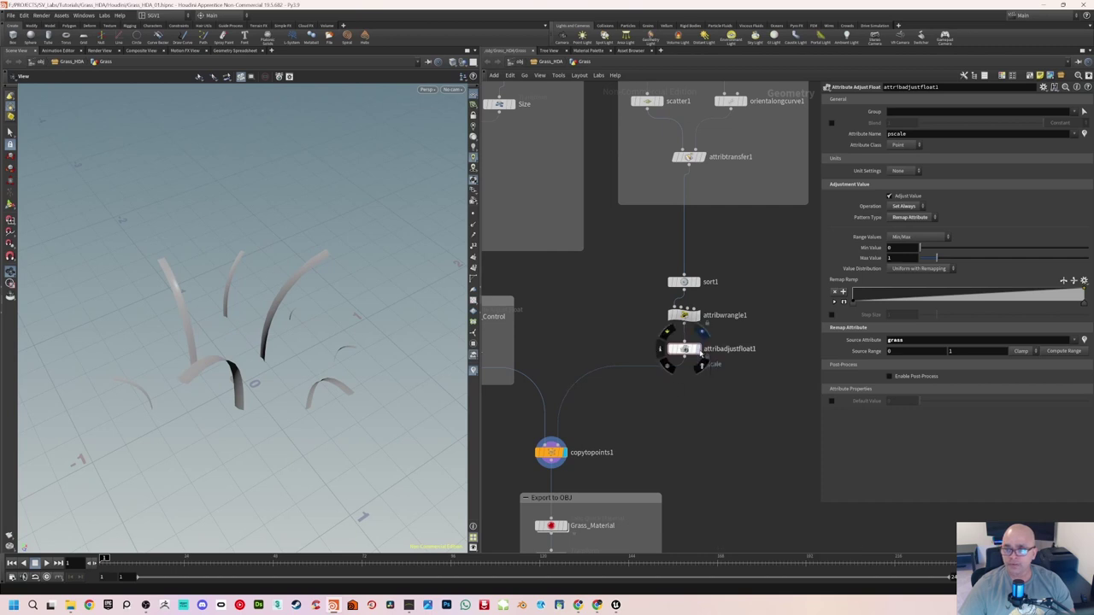
left_click(701, 352)
scroll(272, 319, "up", 4)
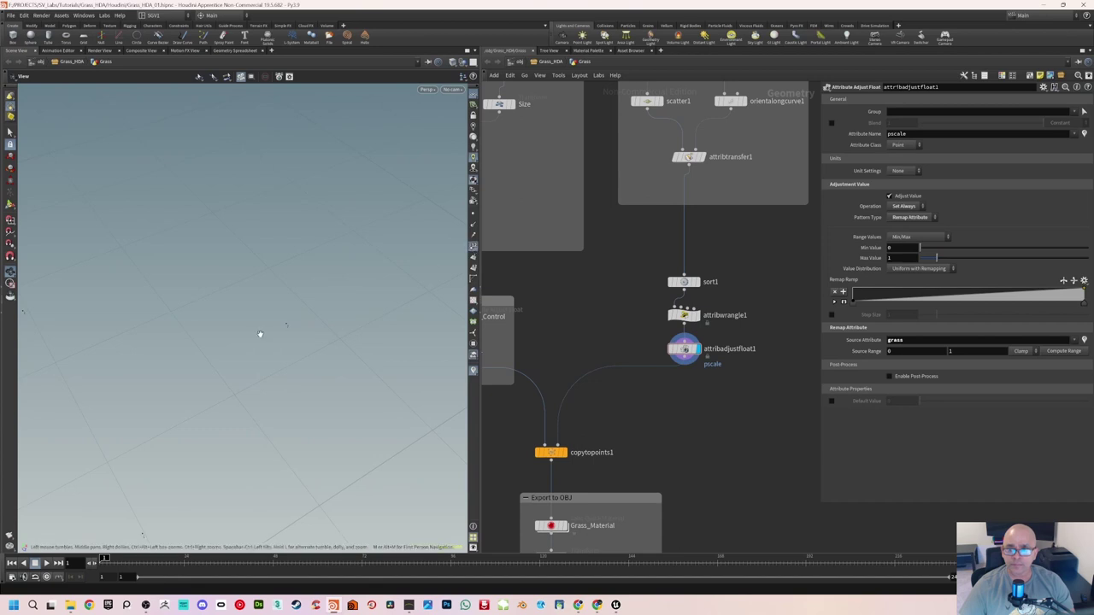
Step: Inspect the scattered points, then display copytopoints1 and orbit around the varied-size blades
scroll(272, 328, "down", 5)
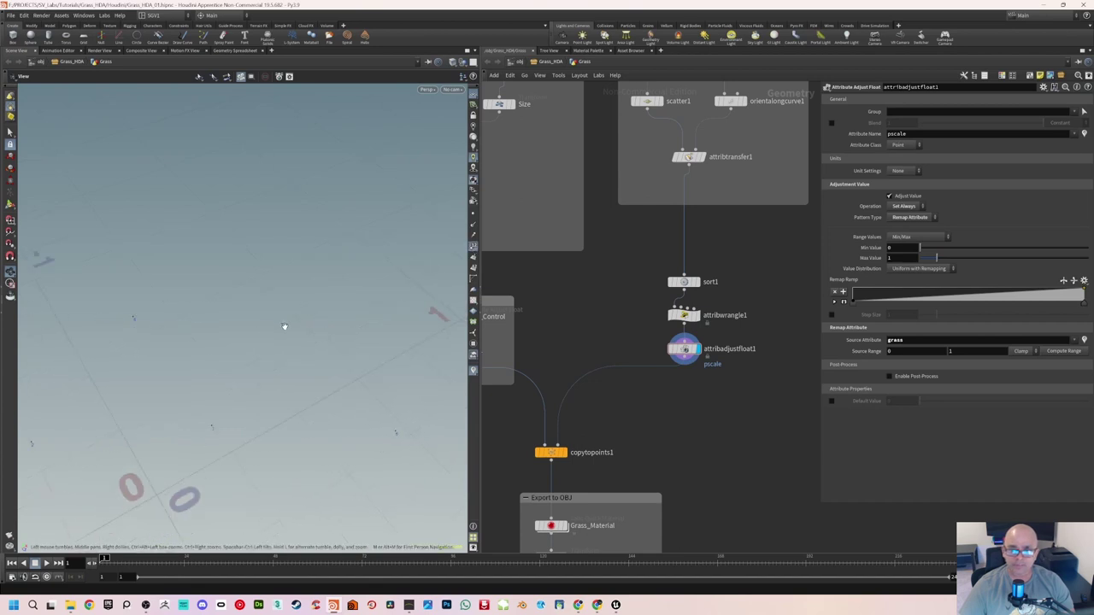
middle_click_drag(286, 328, 304, 267)
mouse_move(303, 266)
left_mouse_down()
mouse_move(305, 280)
mouse_move(300, 269)
mouse_move(323, 277)
mouse_move(305, 270)
left_mouse_up()
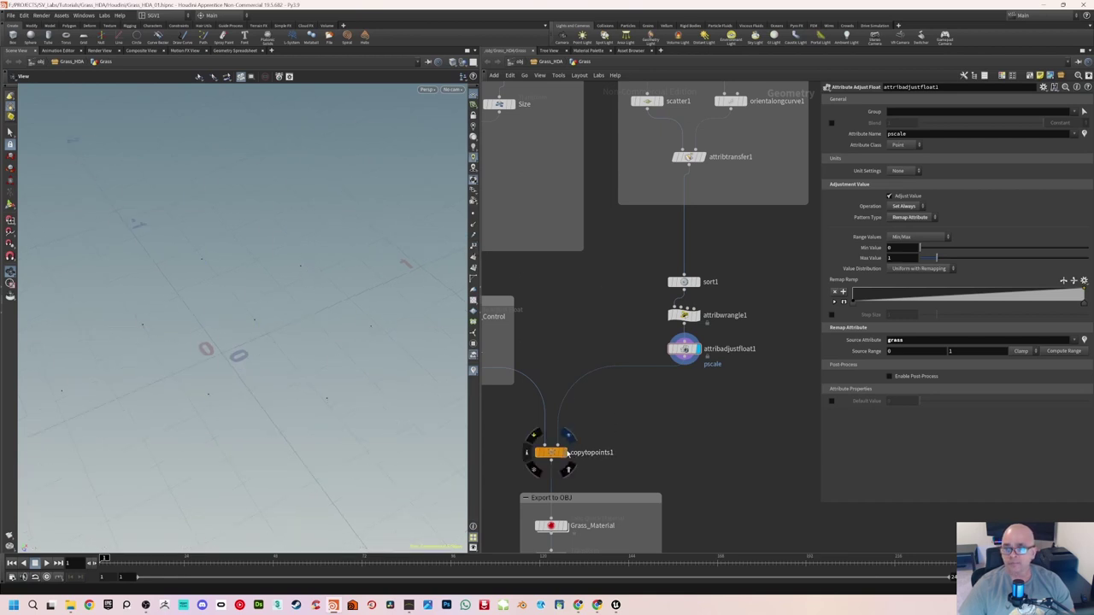
left_click(560, 453)
left_click_drag(335, 341, 323, 317)
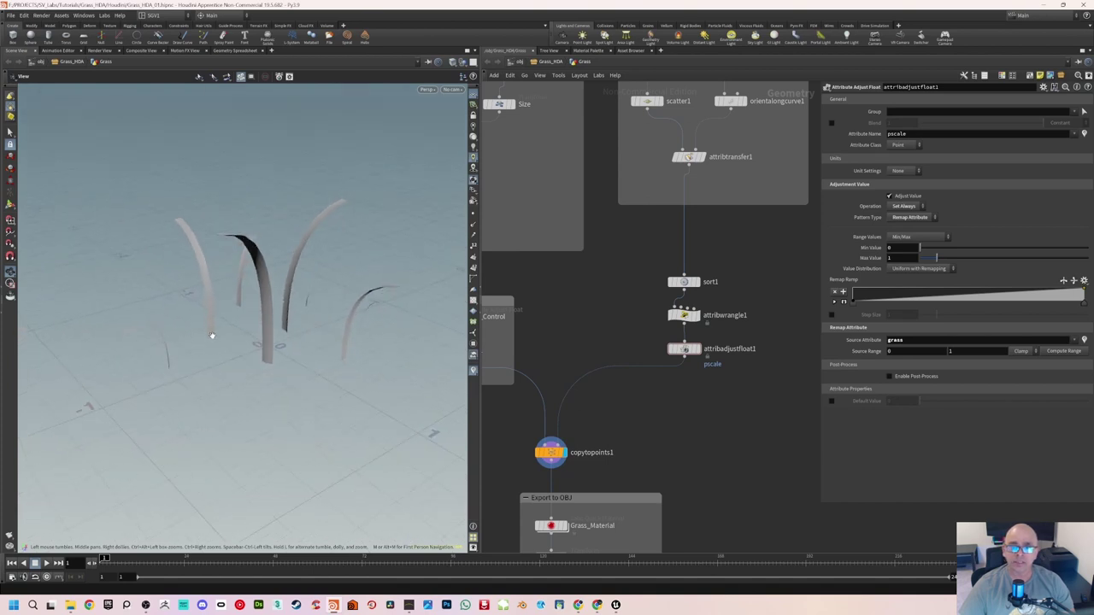
left_click_drag(212, 336, 309, 316)
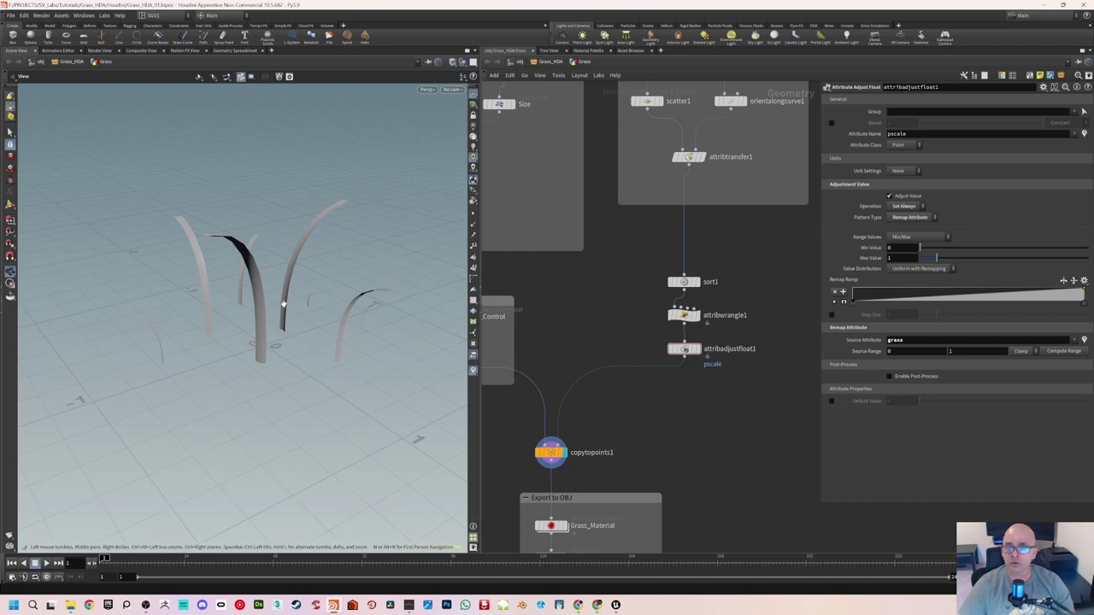
mouse_move(283, 305)
left_mouse_down()
mouse_move(296, 281)
mouse_move(317, 283)
mouse_move(288, 305)
mouse_move(288, 291)
left_mouse_up()
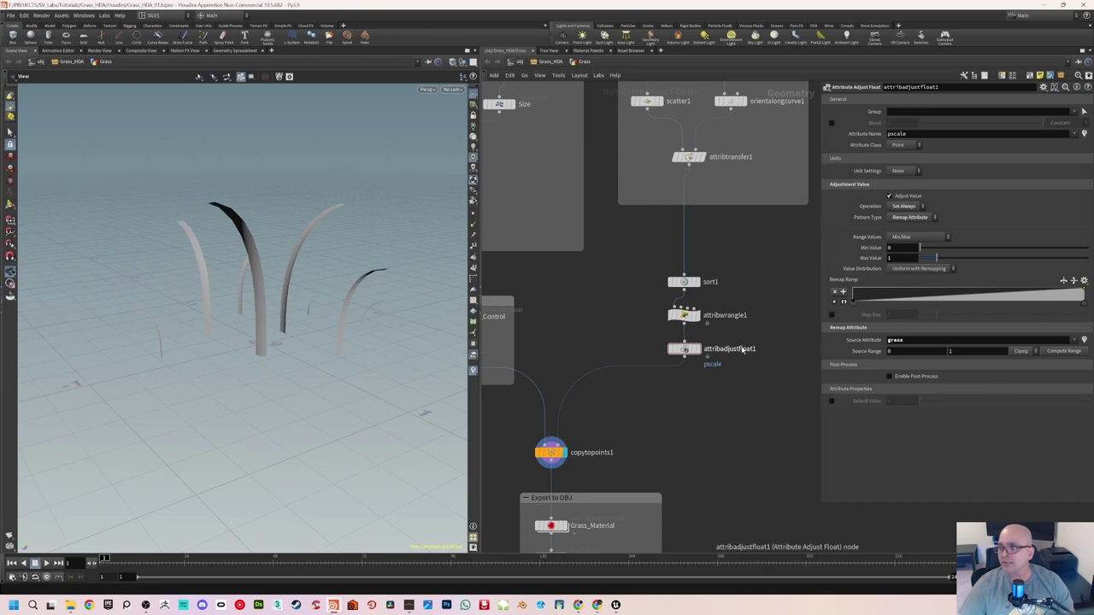
mouse_move(685, 351)
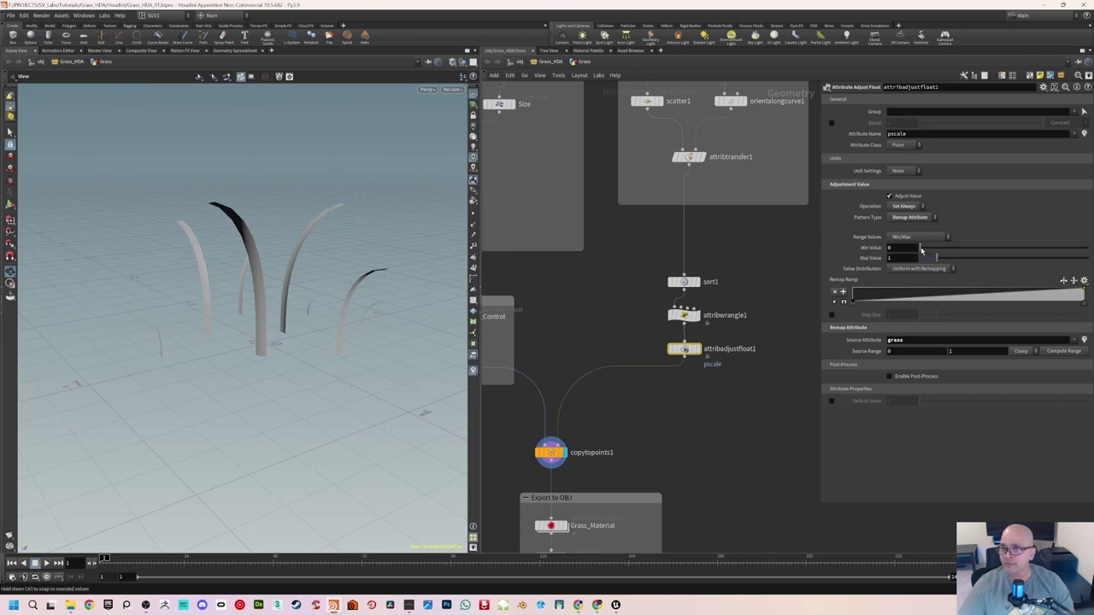
Step: Set attribadjustfloat1's Min Value to 0.5 and orbit to check the blade sizes
left_click_drag(922, 248, 936, 253)
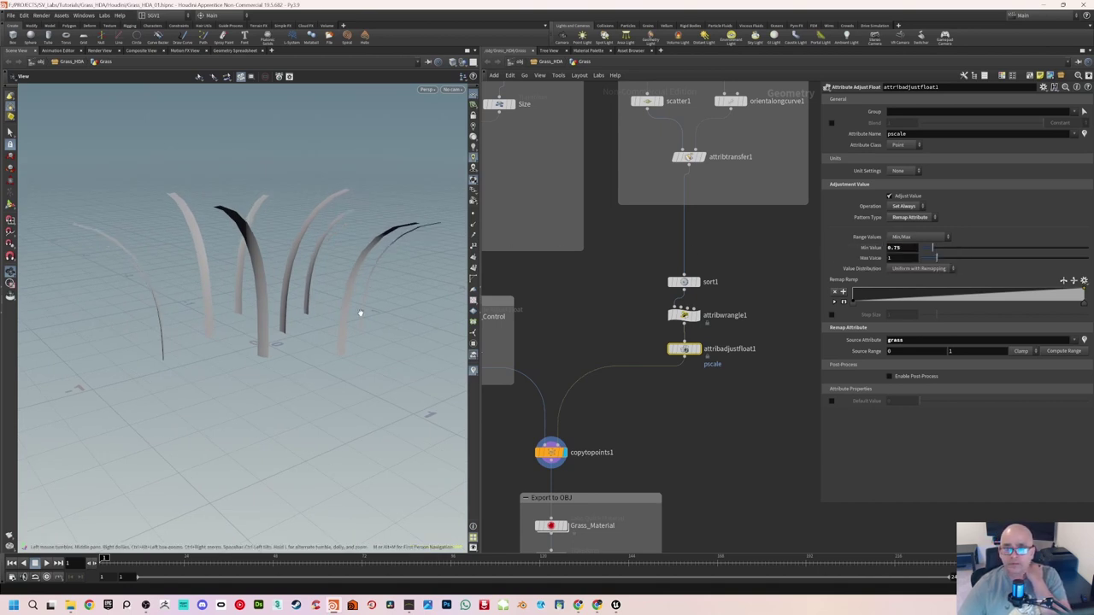
left_click_drag(275, 320, 335, 251)
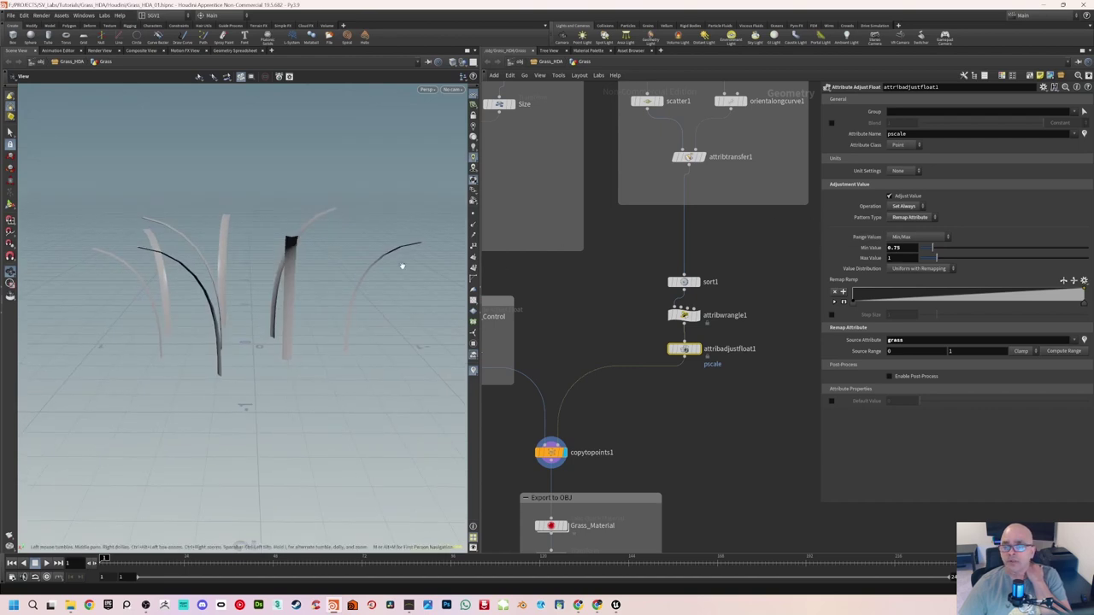
left_click_drag(398, 264, 334, 269)
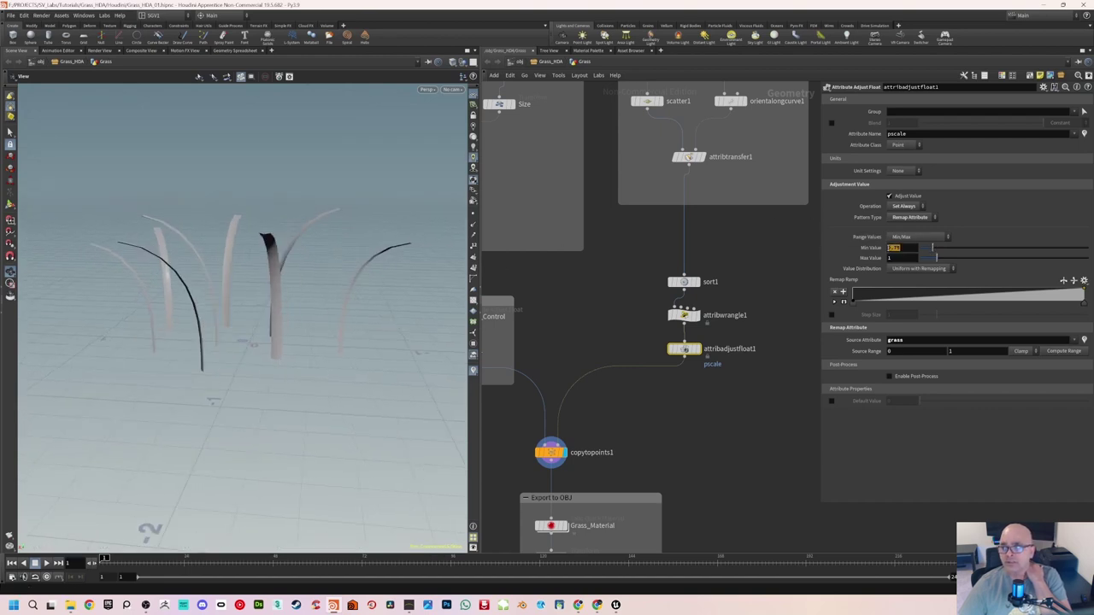
type("0.5")
key("Return")
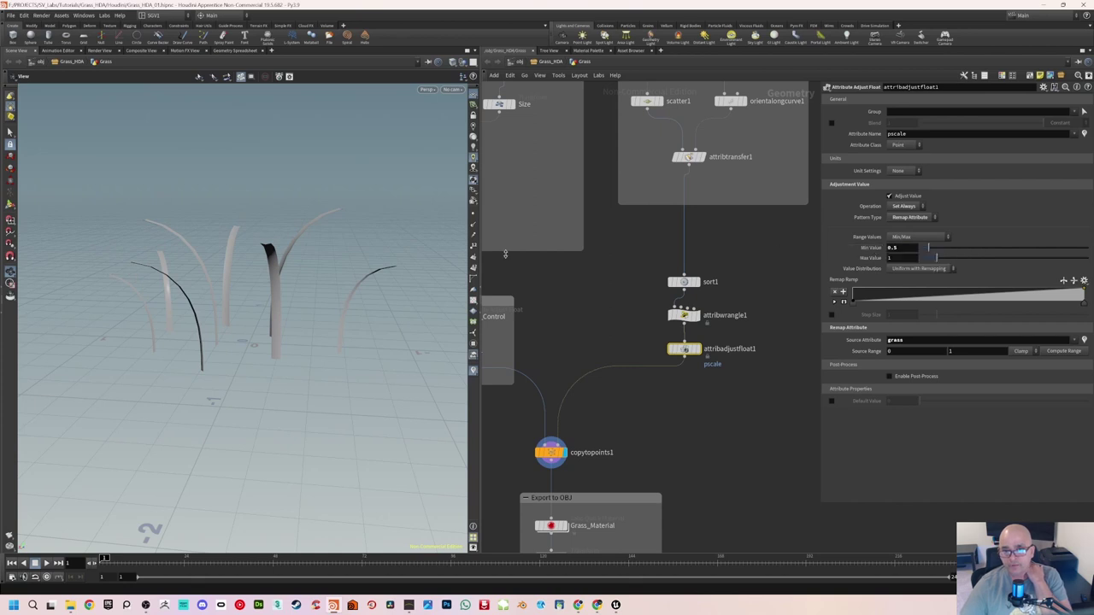
left_click_drag(336, 293, 307, 288)
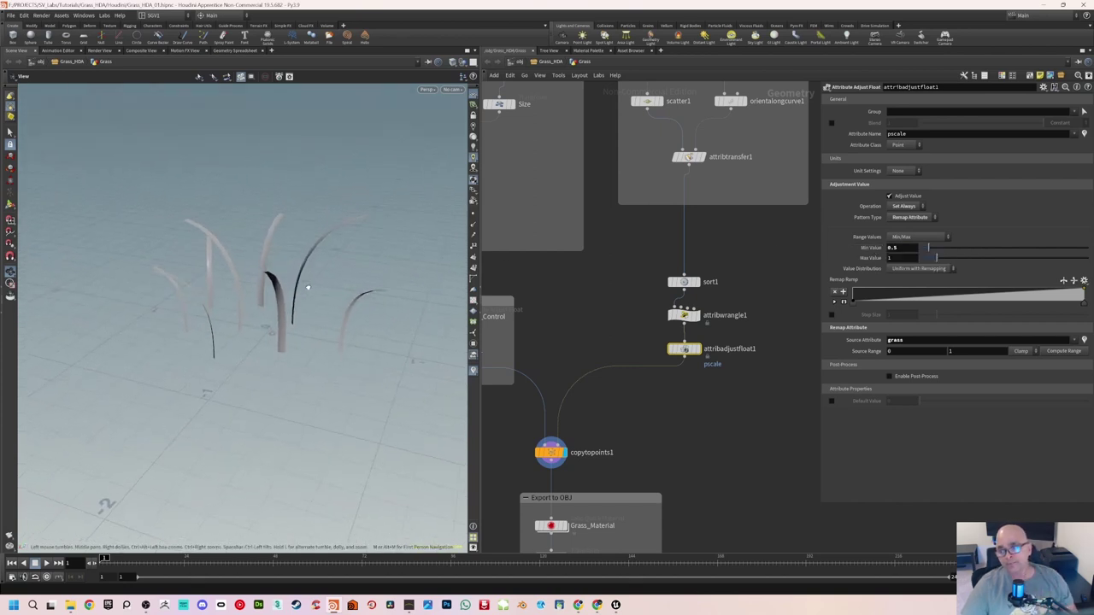
scroll(751, 294, "up", 2)
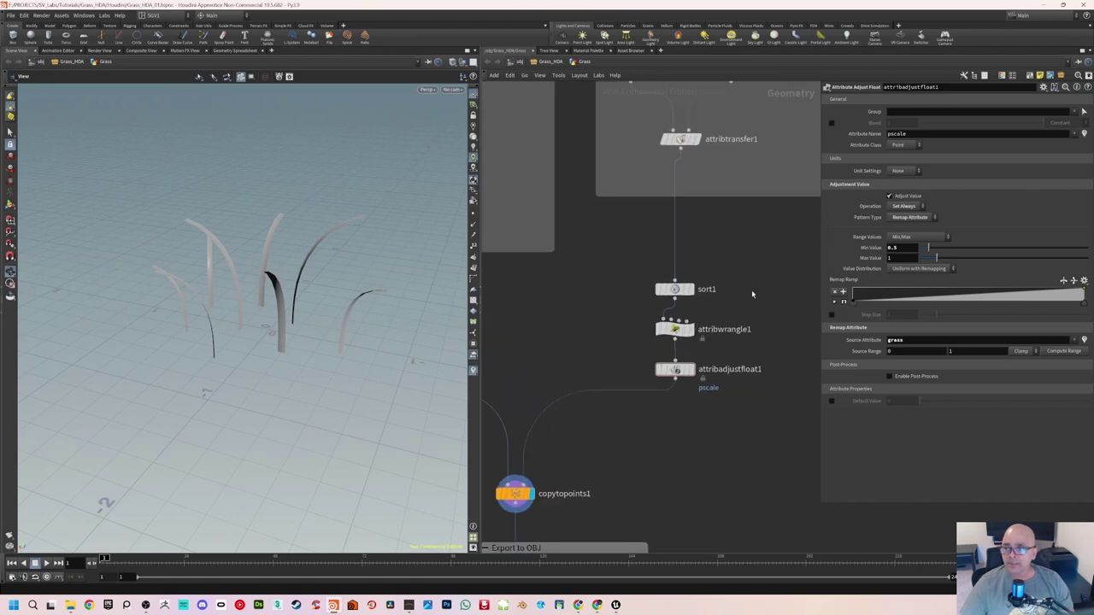
Step: Wrap sort1, attribwrangle1 and attribadjustfloat1 in a network box titled Scale Controls
scroll(751, 294, "down", 4)
left_click_drag(620, 288, 733, 377)
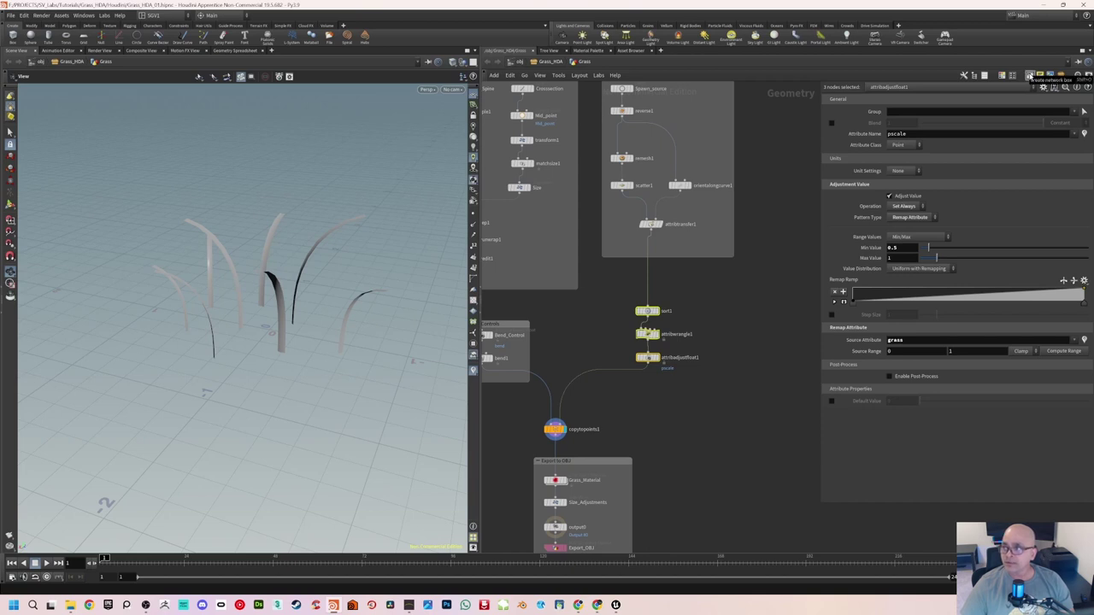
left_click(1031, 76)
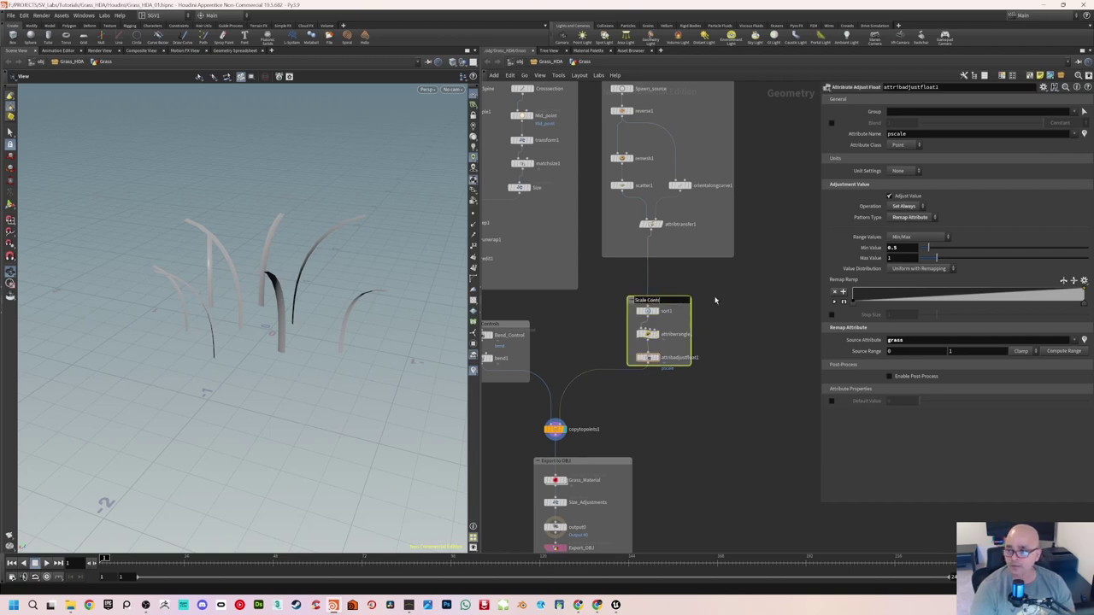
left_click(715, 300)
scroll(722, 314, "up", 2)
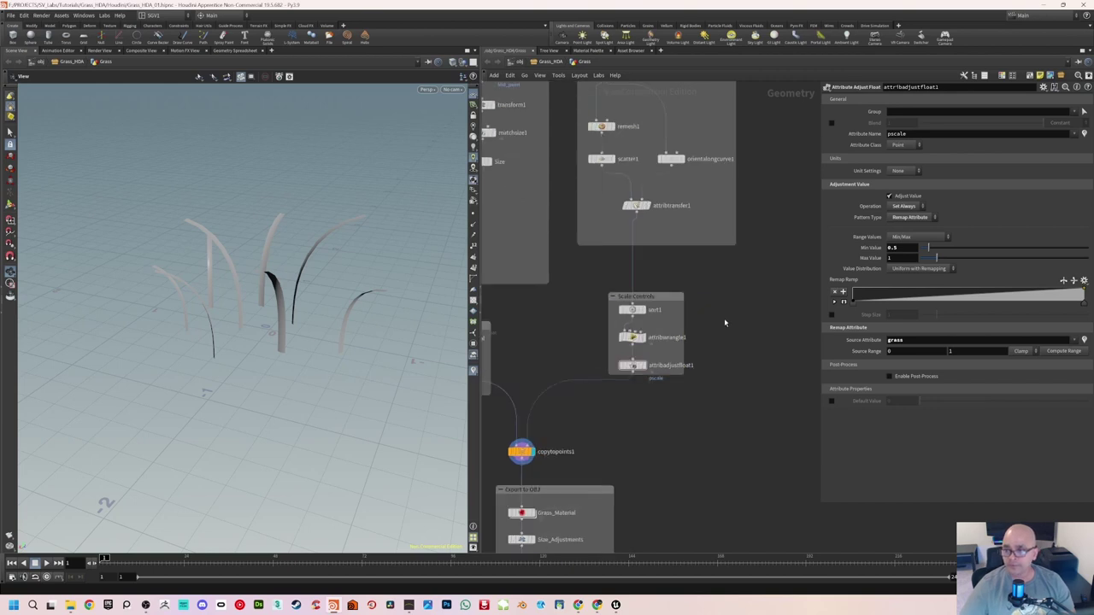
Step: Enlarge and reposition the Scale Controls box and shift the Bend Controls box up-left
left_click_drag(684, 377, 705, 395)
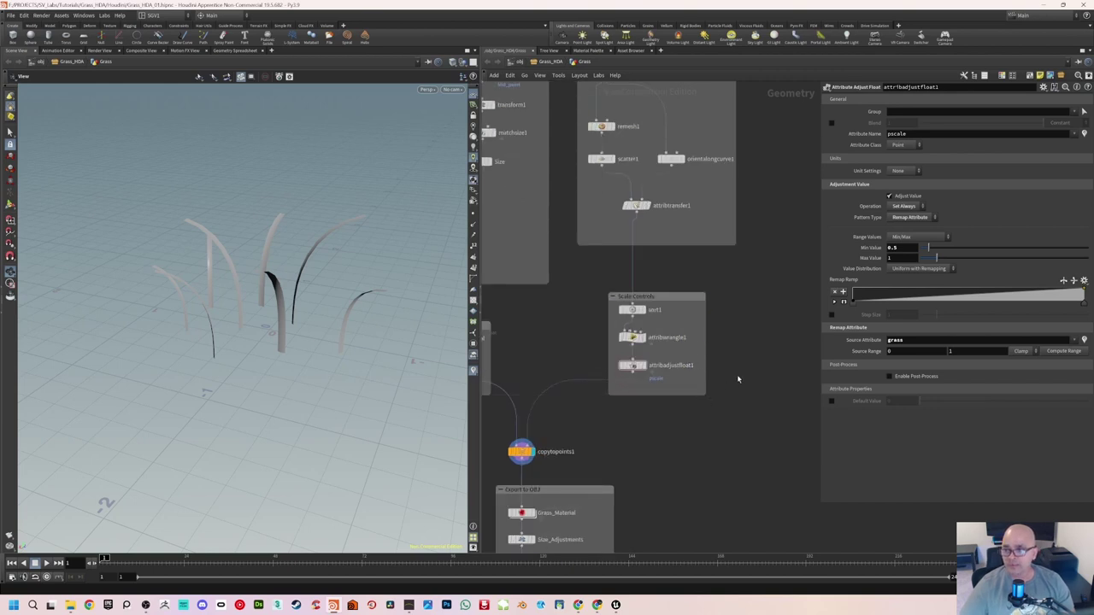
left_click_drag(674, 298, 674, 279)
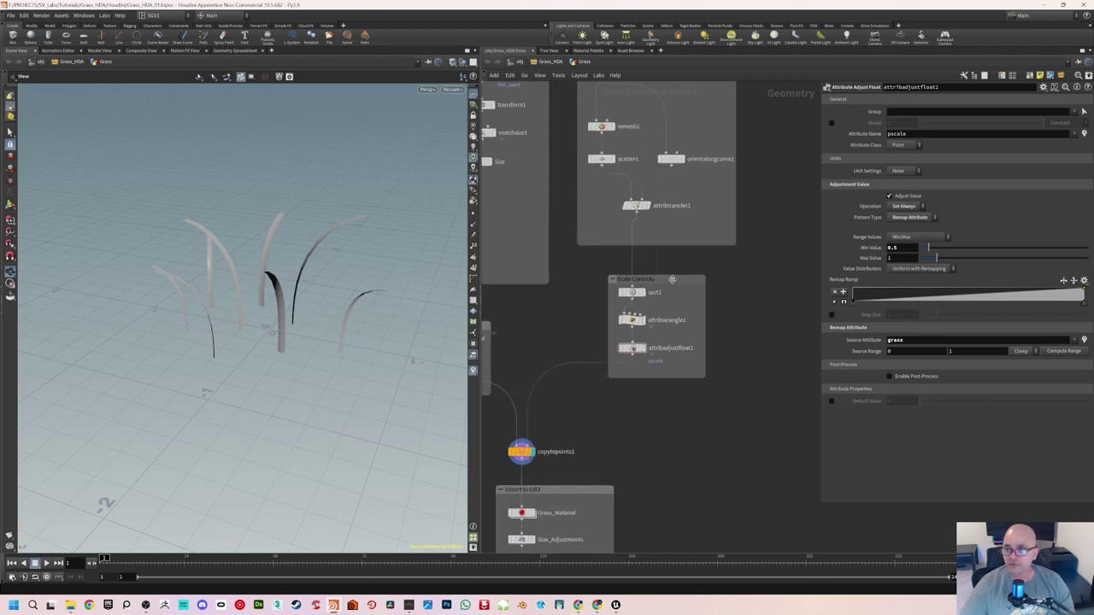
scroll(549, 334, "down", 2)
middle_click_drag(549, 333, 615, 320)
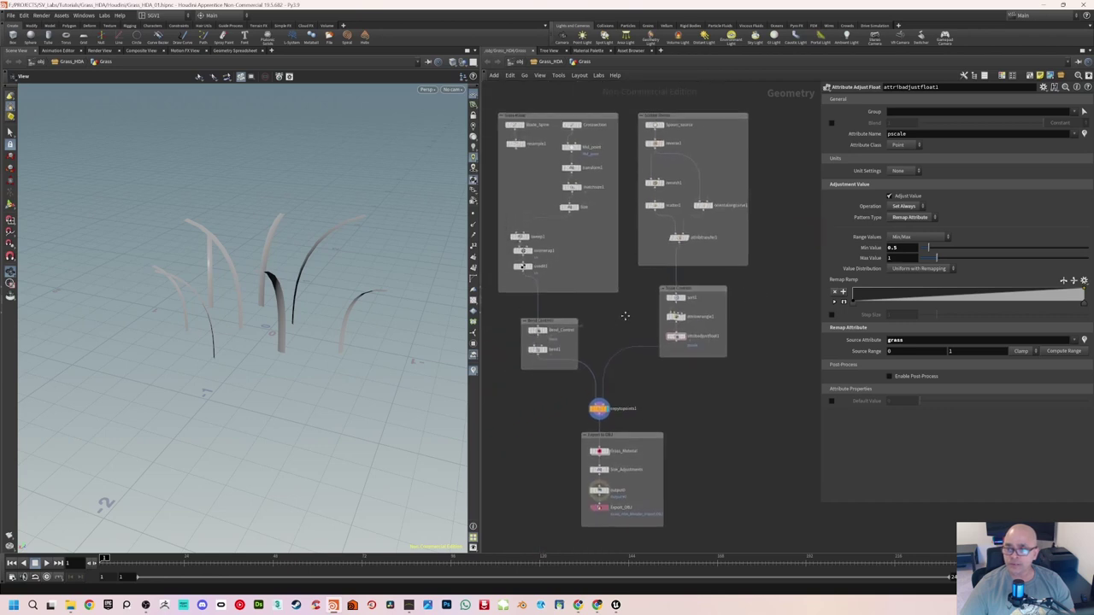
left_click_drag(558, 322, 544, 306)
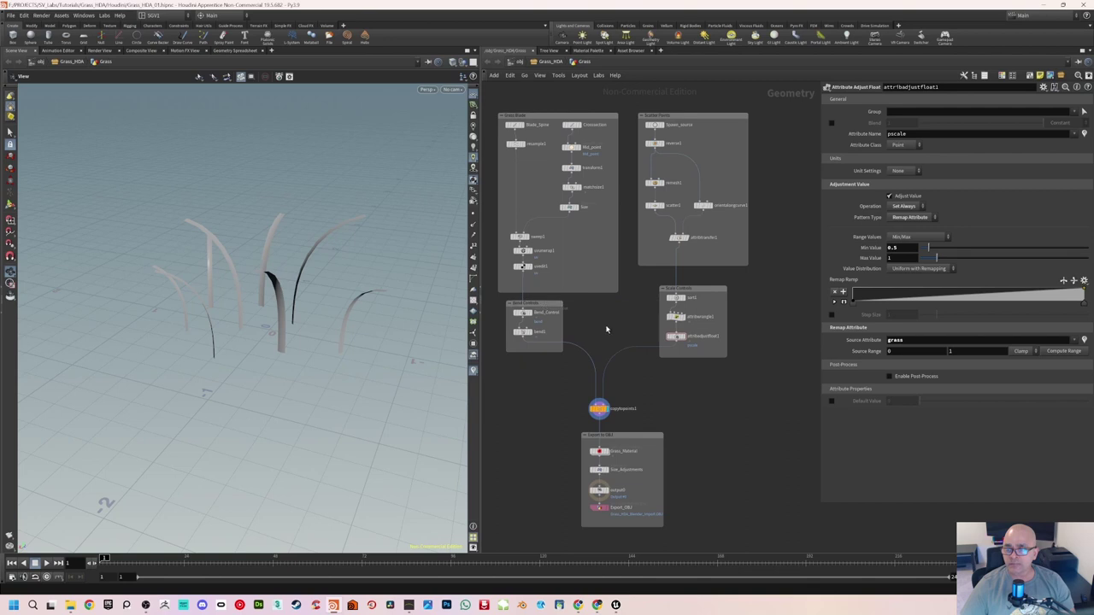
middle_click_drag(636, 370, 625, 362)
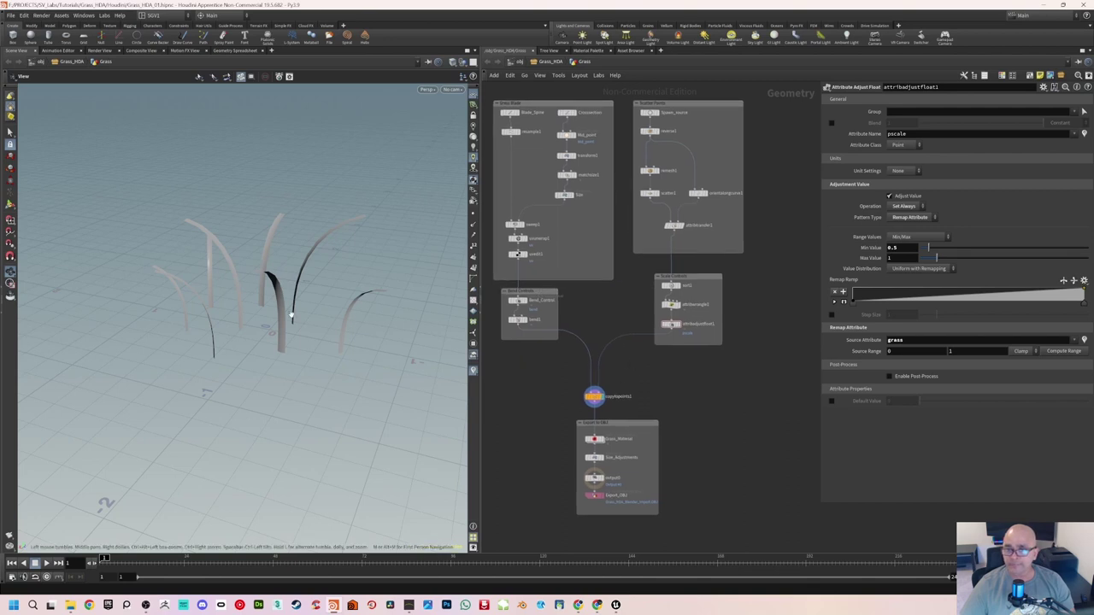
Step: With Min Value at 0.6, display output0 to see the green grass material
mouse_move(288, 312)
left_mouse_down()
mouse_move(329, 279)
mouse_move(378, 285)
mouse_move(281, 293)
mouse_move(267, 339)
mouse_move(305, 313)
mouse_move(291, 302)
left_mouse_up()
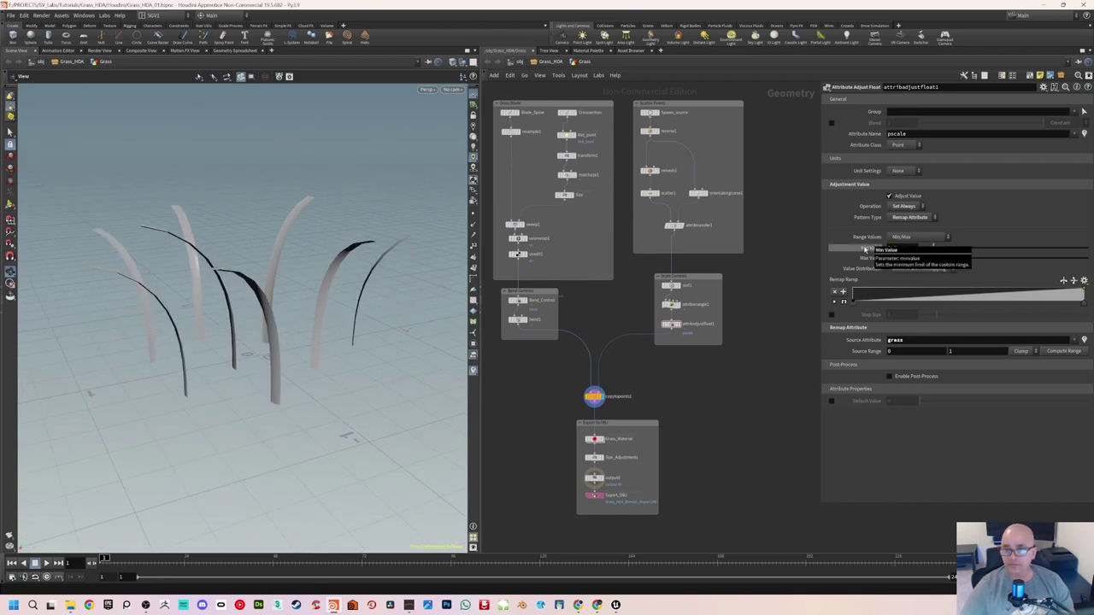
left_click_drag(367, 312, 273, 317)
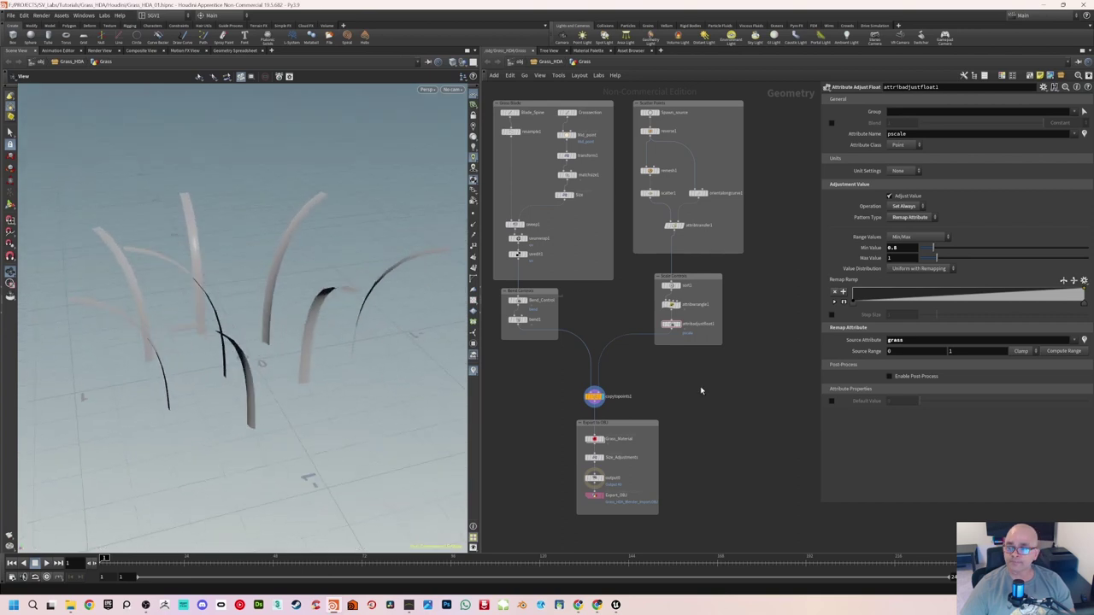
scroll(700, 390, "up", 2)
left_click(586, 454)
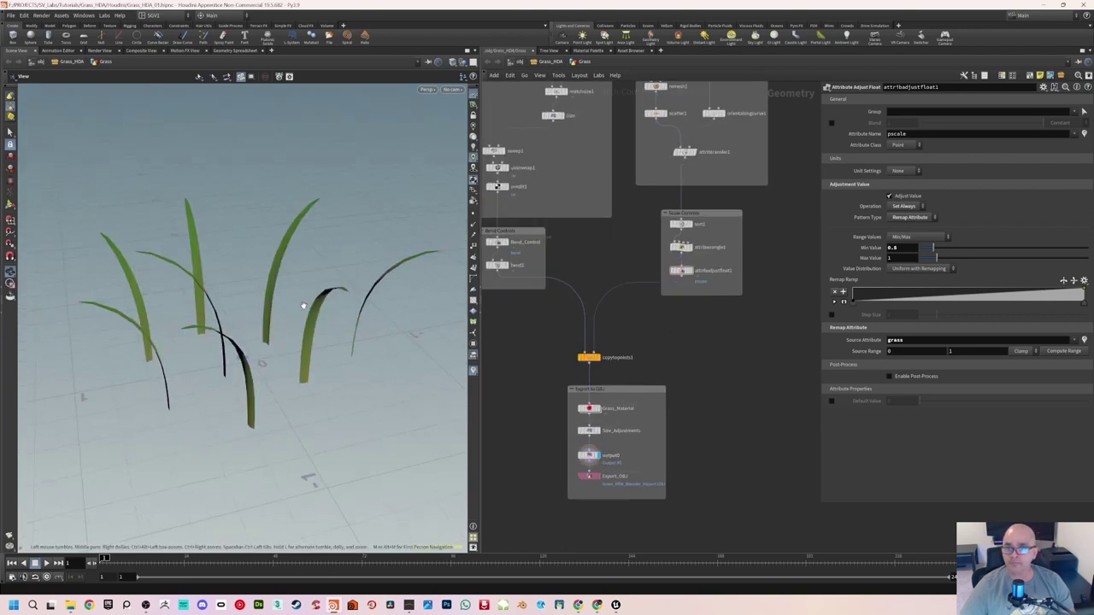
Step: Orbit around the green blades, then nudge the Scale Controls box upward in the network
left_click_drag(303, 305, 272, 296)
left_click_drag(323, 307, 283, 313)
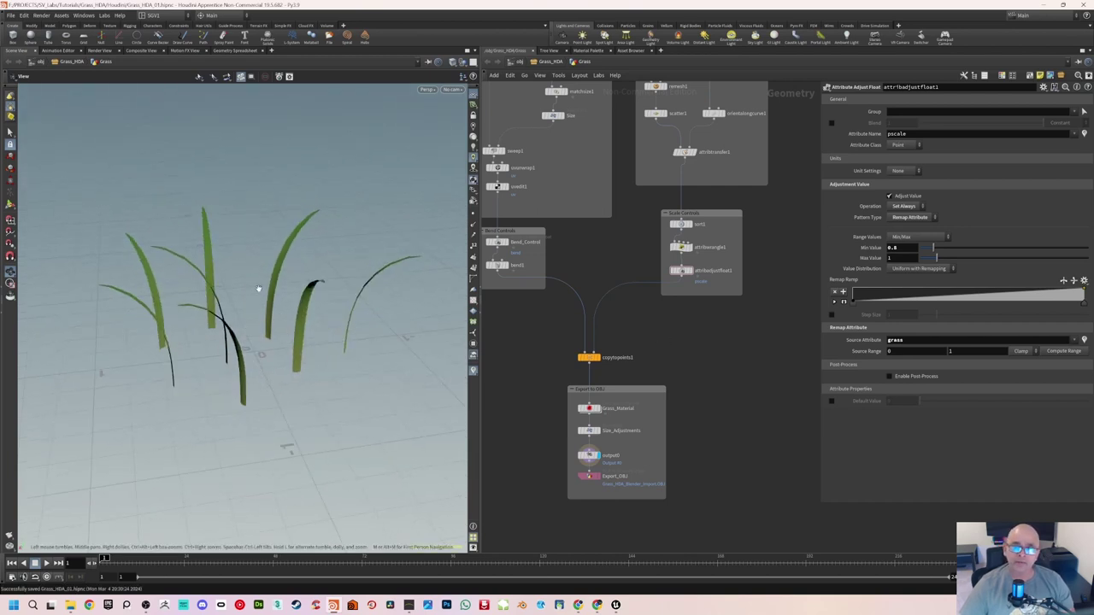
scroll(254, 293, "up", 4)
left_click_drag(255, 294, 252, 319)
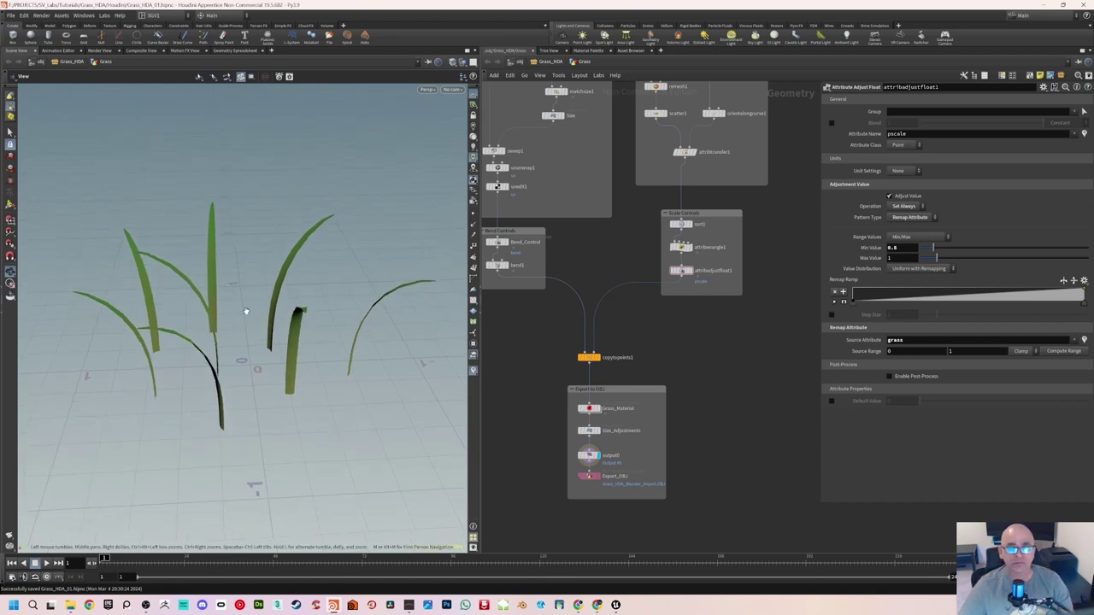
left_click_drag(237, 308, 186, 290)
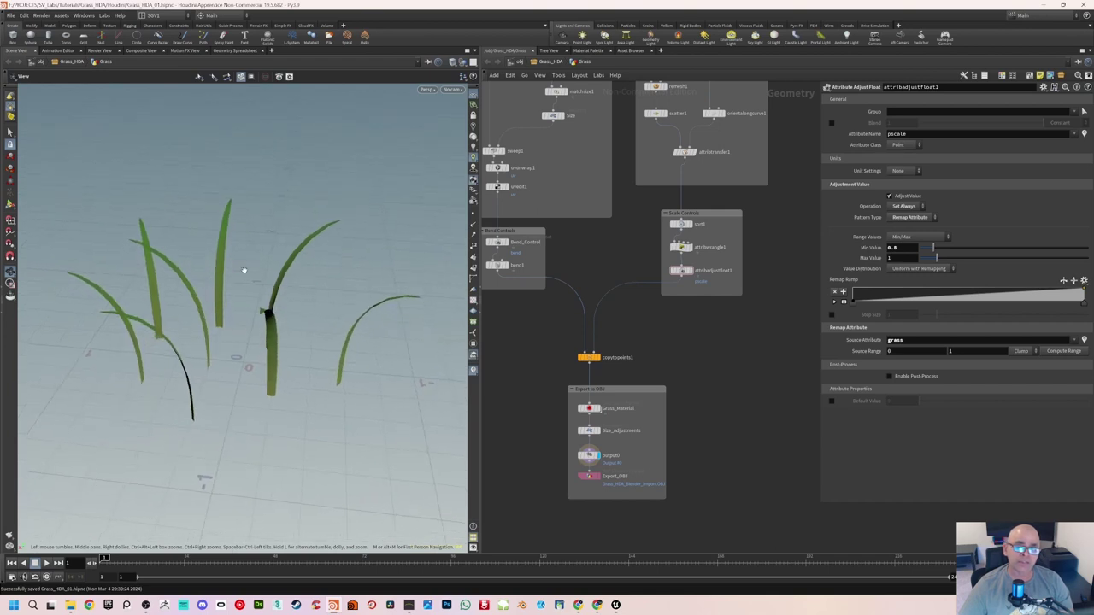
left_click_drag(231, 272, 239, 278)
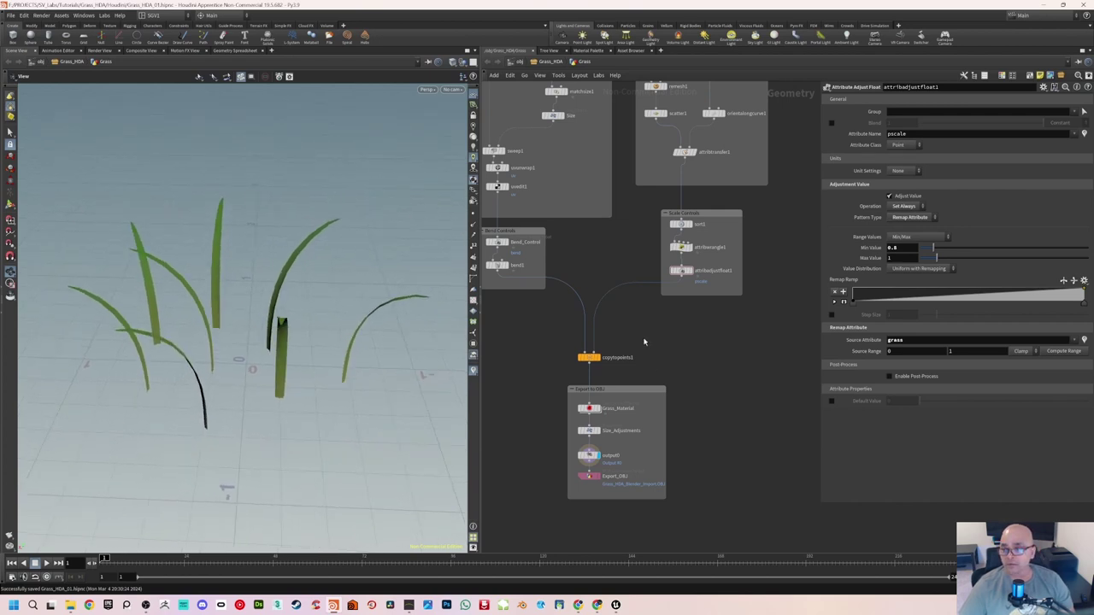
middle_click_drag(645, 342, 622, 375)
left_click_drag(688, 248, 688, 237)
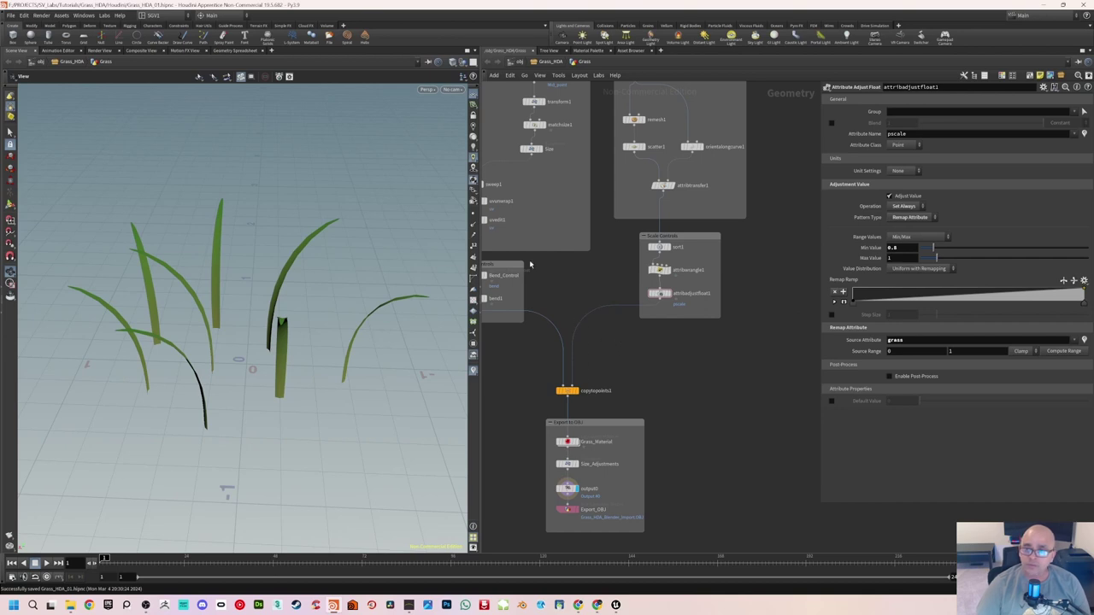
left_click(474, 182)
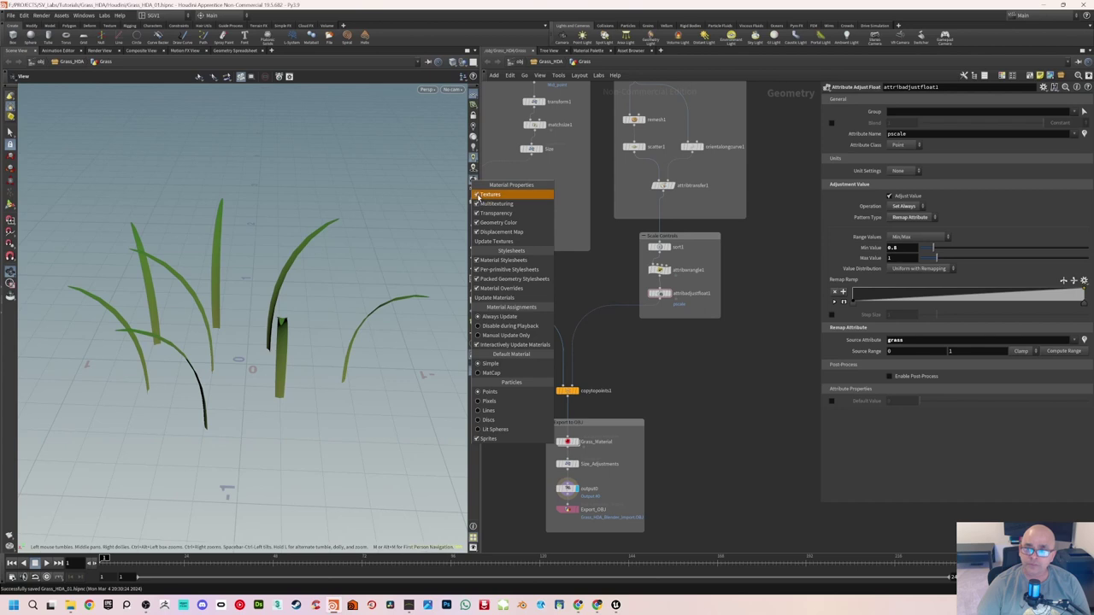
left_click(478, 195)
left_click_drag(362, 257, 319, 274)
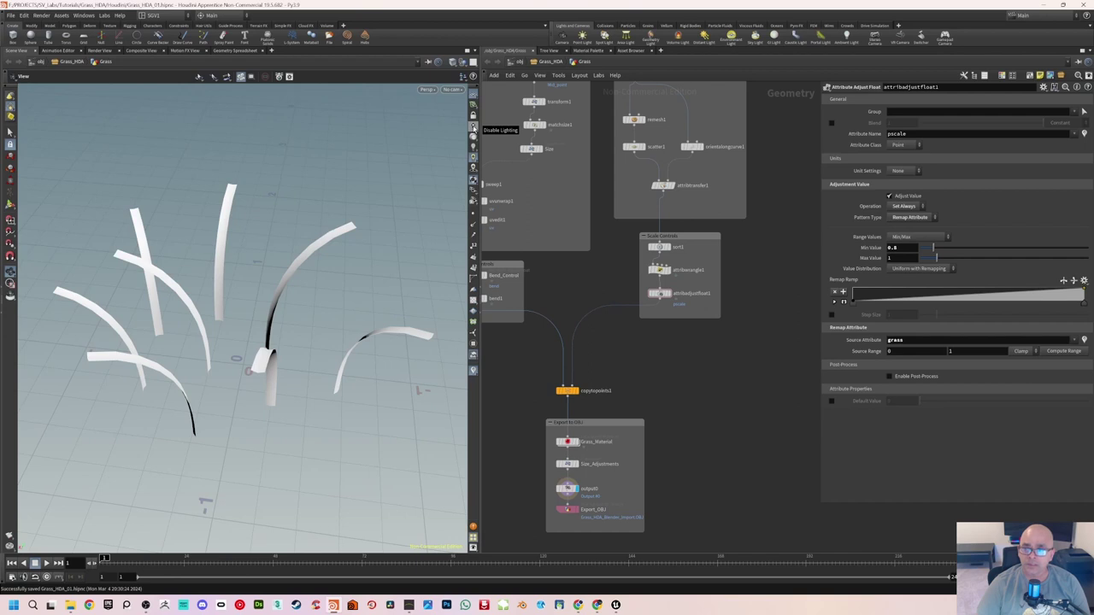
left_click(475, 127)
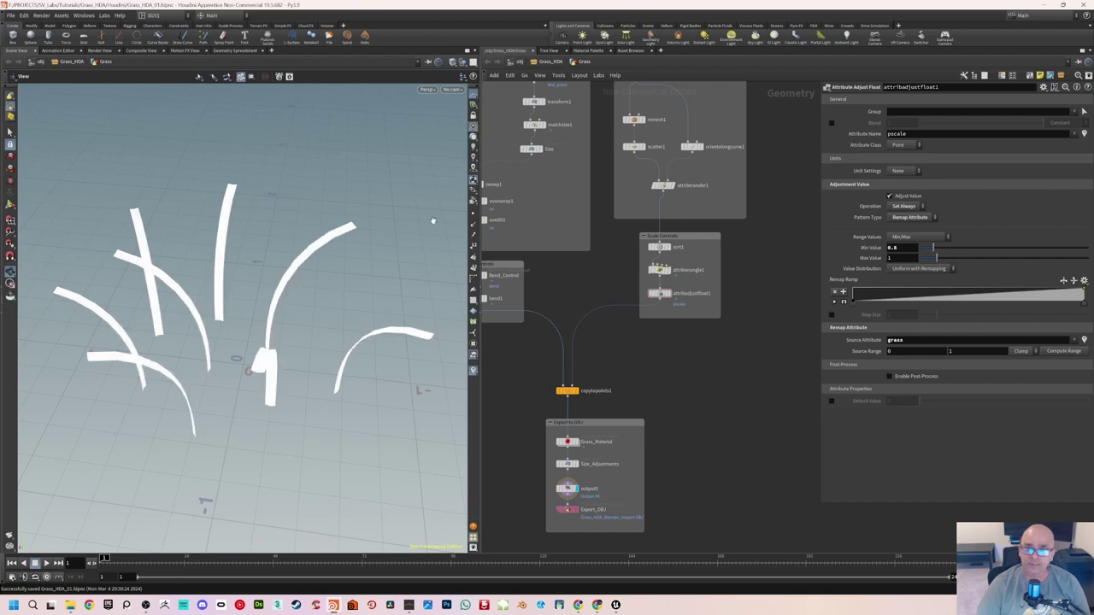
left_click_drag(433, 220, 323, 256)
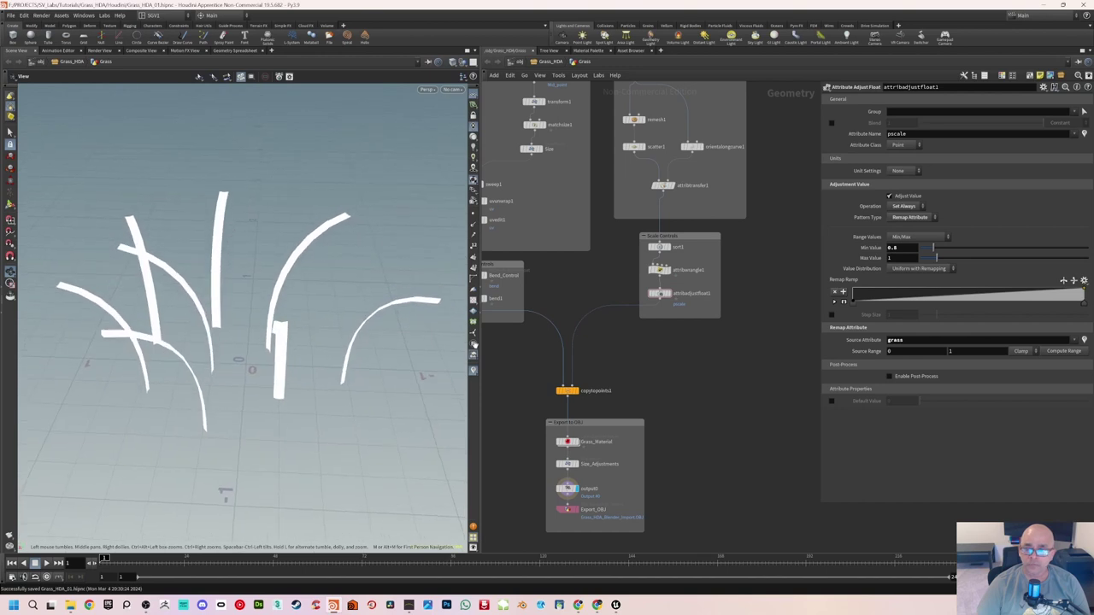
scroll(645, 341, "up", 2)
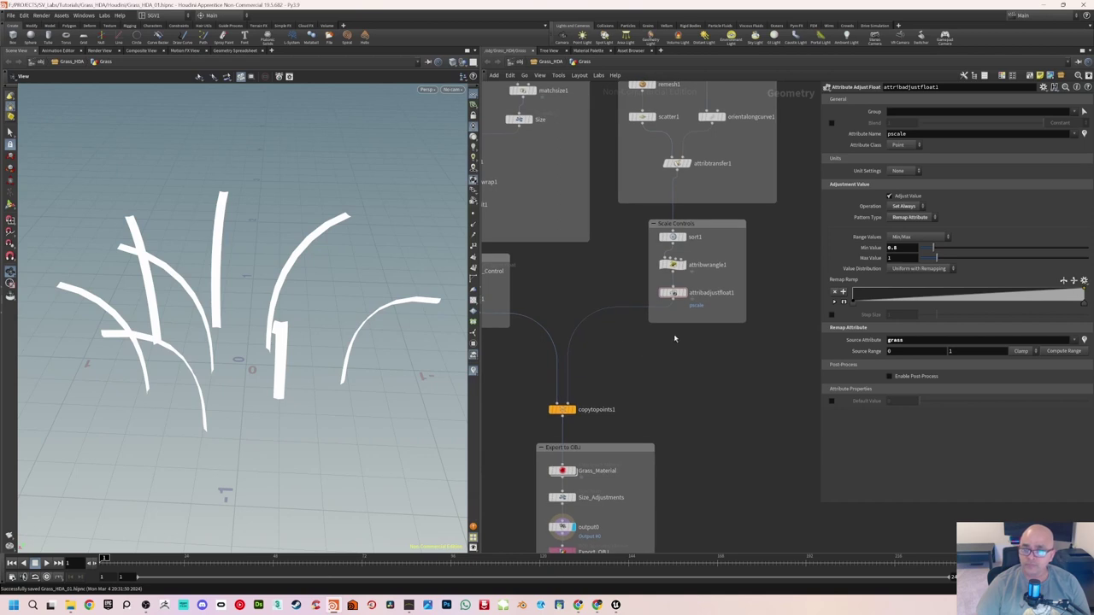
Step: Add an Attribute Randomize node below attribadjustfloat1 and wire it into copytopoints1
middle_click_drag(620, 334, 617, 325)
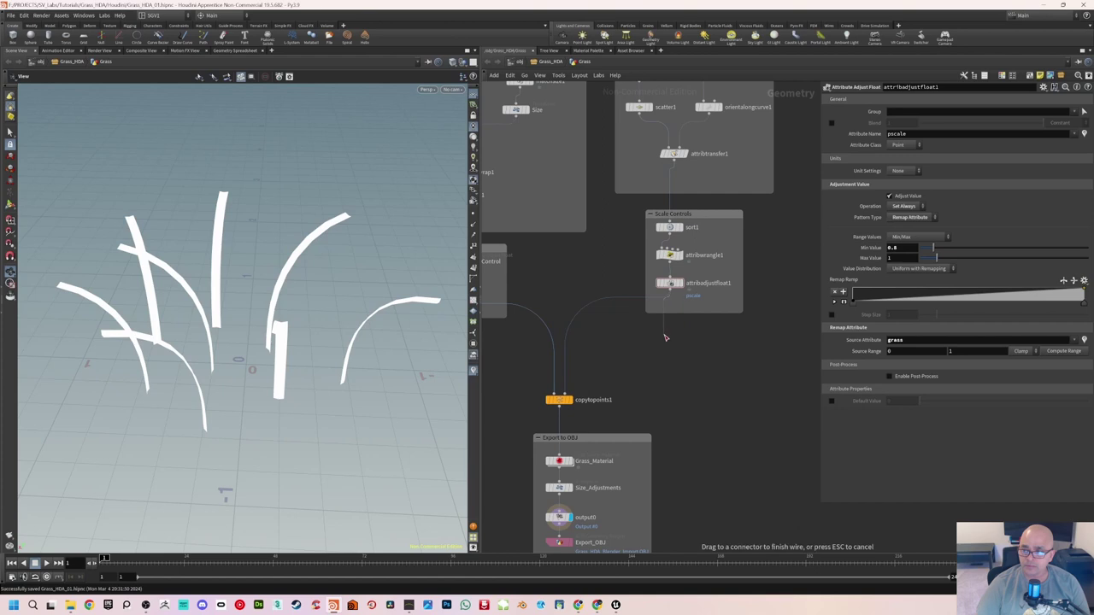
key("Tab")
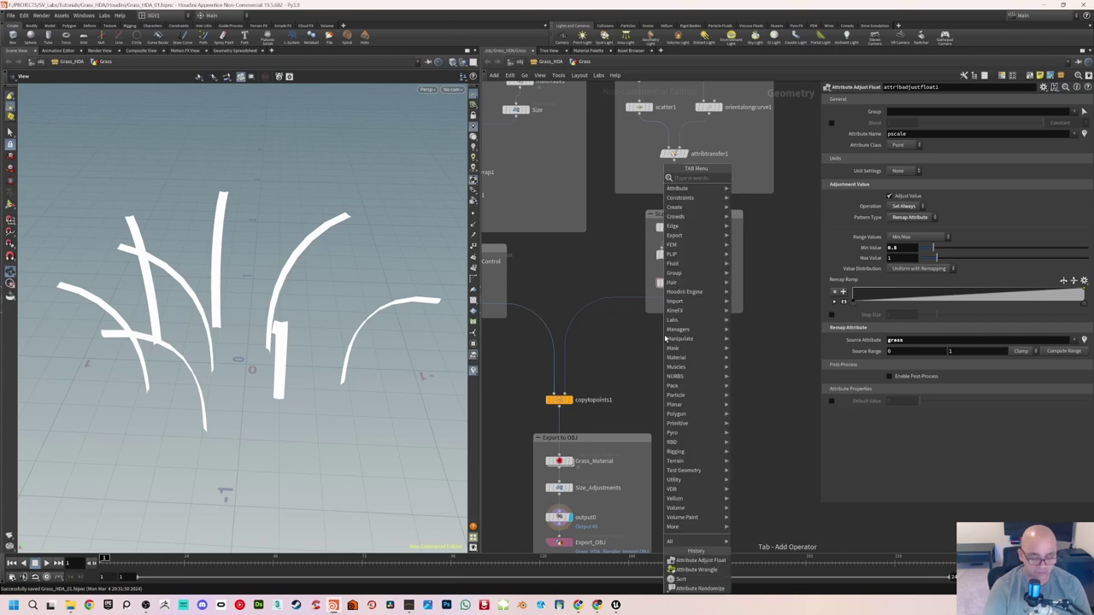
type("attribute ra")
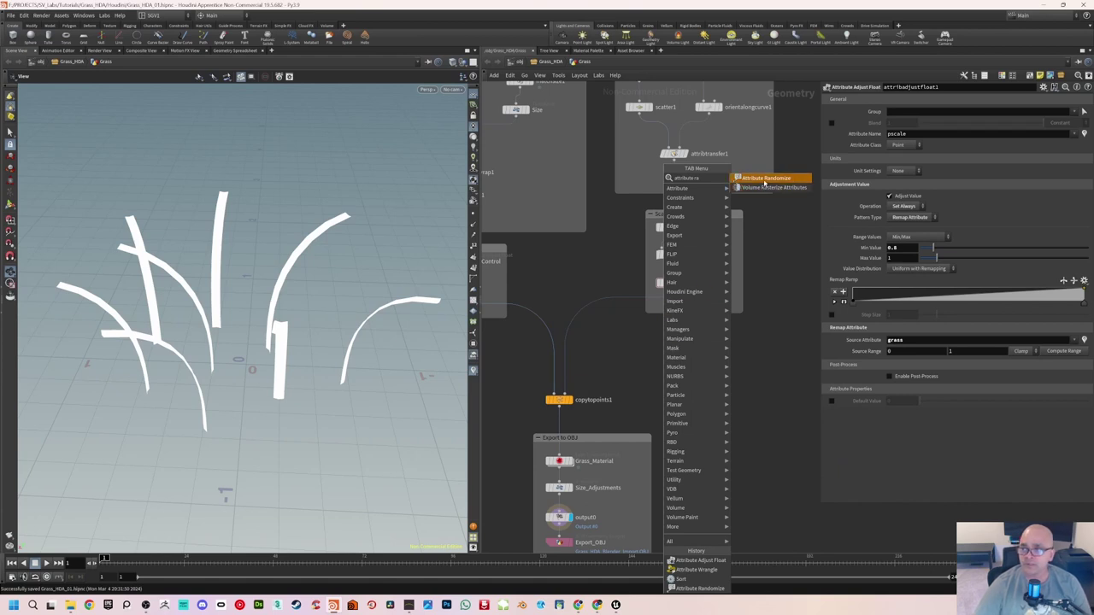
key("Return")
left_click(663, 334)
left_click_drag(663, 334, 647, 348)
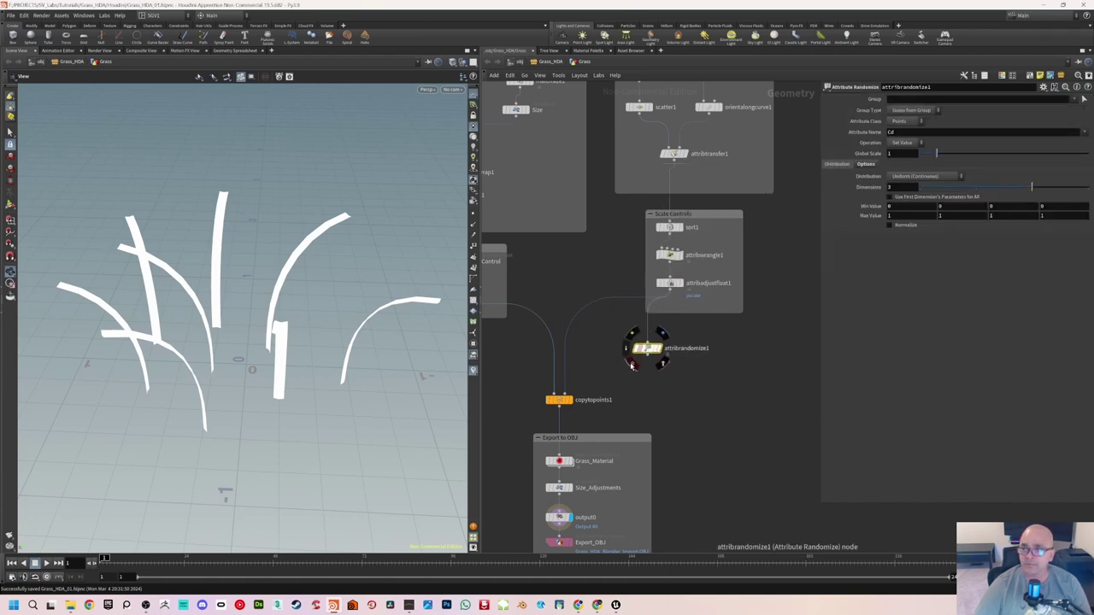
left_click(647, 357)
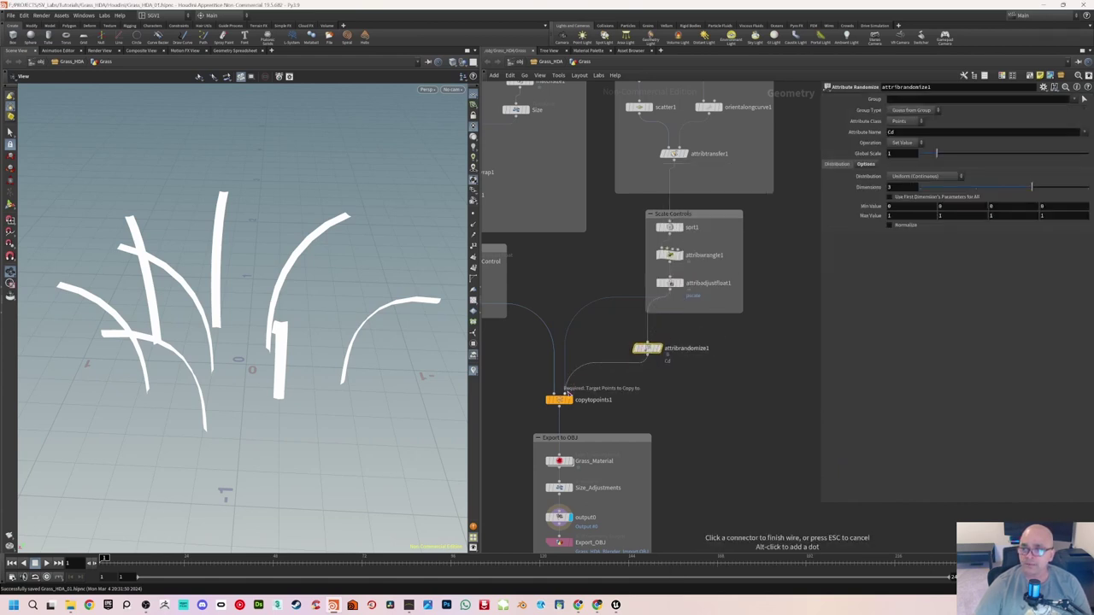
left_click(565, 394)
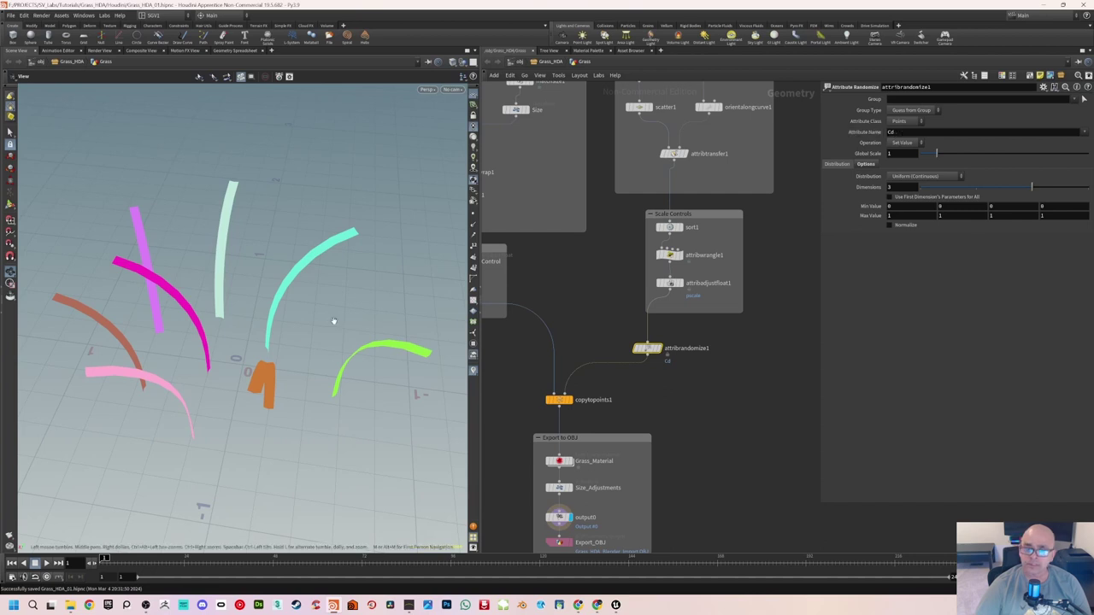
Step: Set the Cd Min Value to 1, 1, 1, turning the blades white
mouse_move(308, 317)
left_mouse_down()
mouse_move(337, 305)
mouse_move(343, 316)
mouse_move(320, 311)
left_mouse_up()
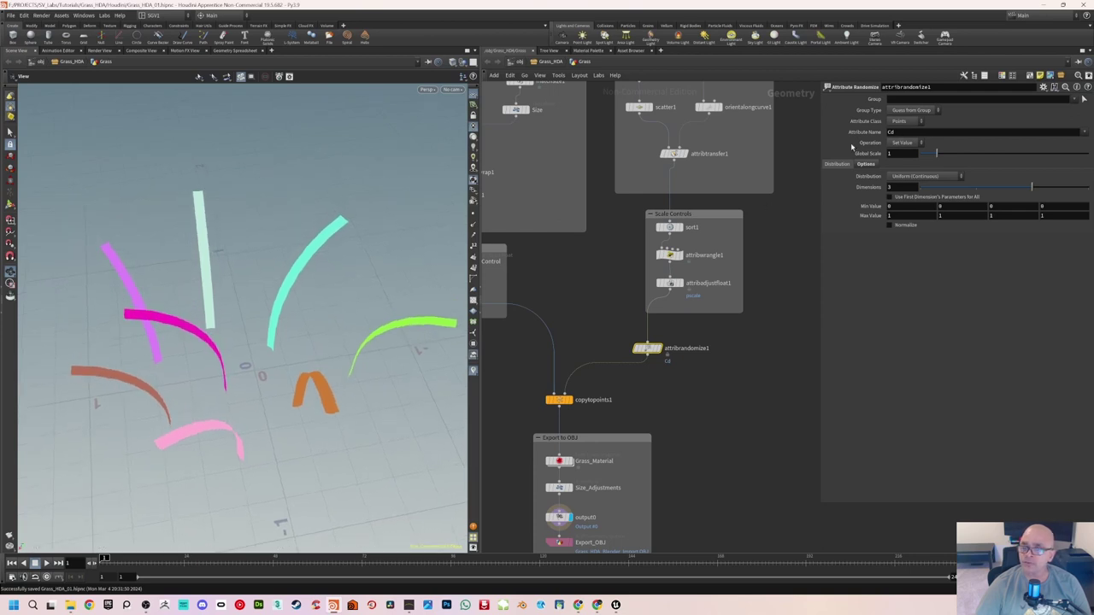
left_click_drag(314, 308, 315, 334)
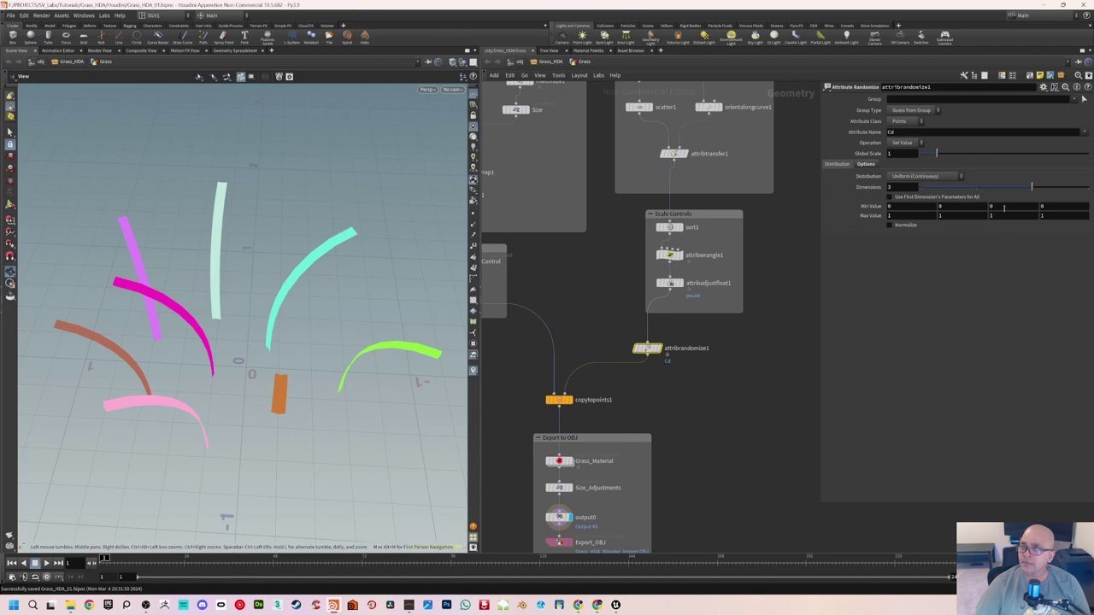
double_click(897, 206)
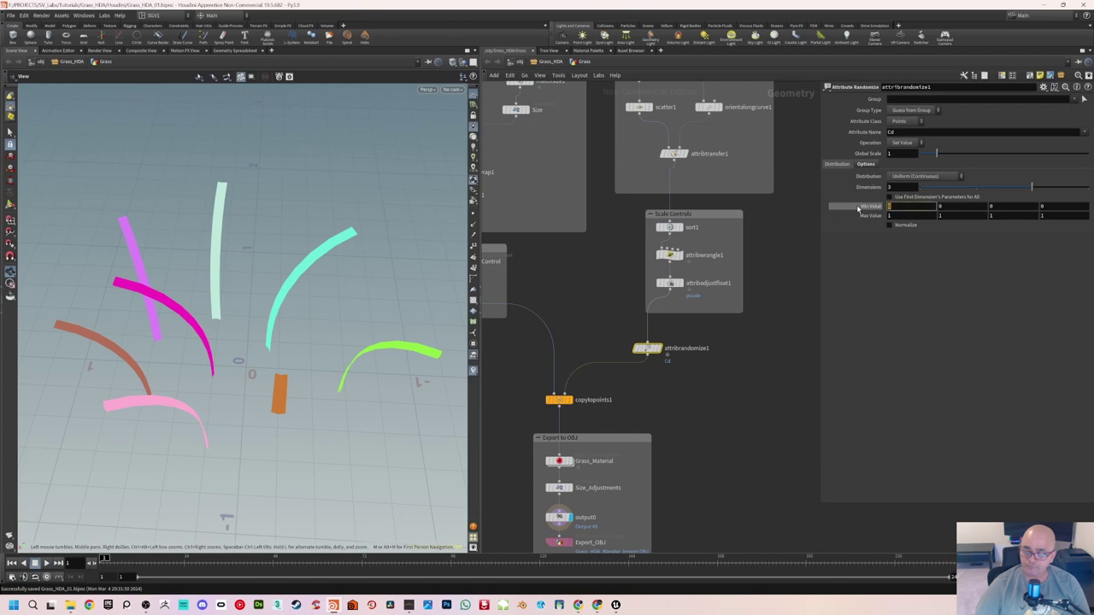
type("1")
key("Return")
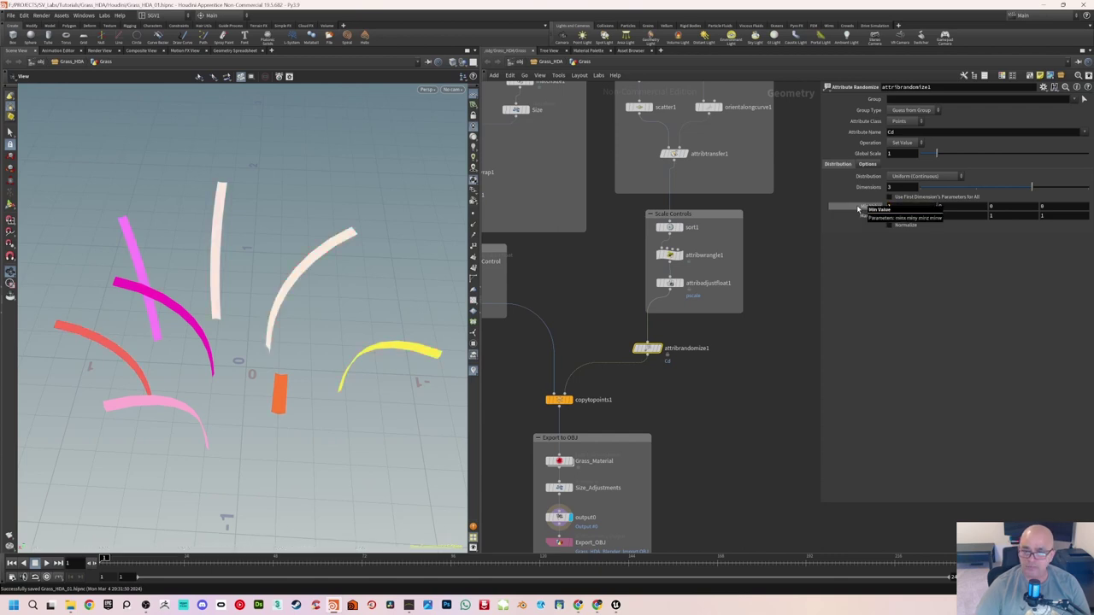
double_click(945, 206)
type("1")
key("Return")
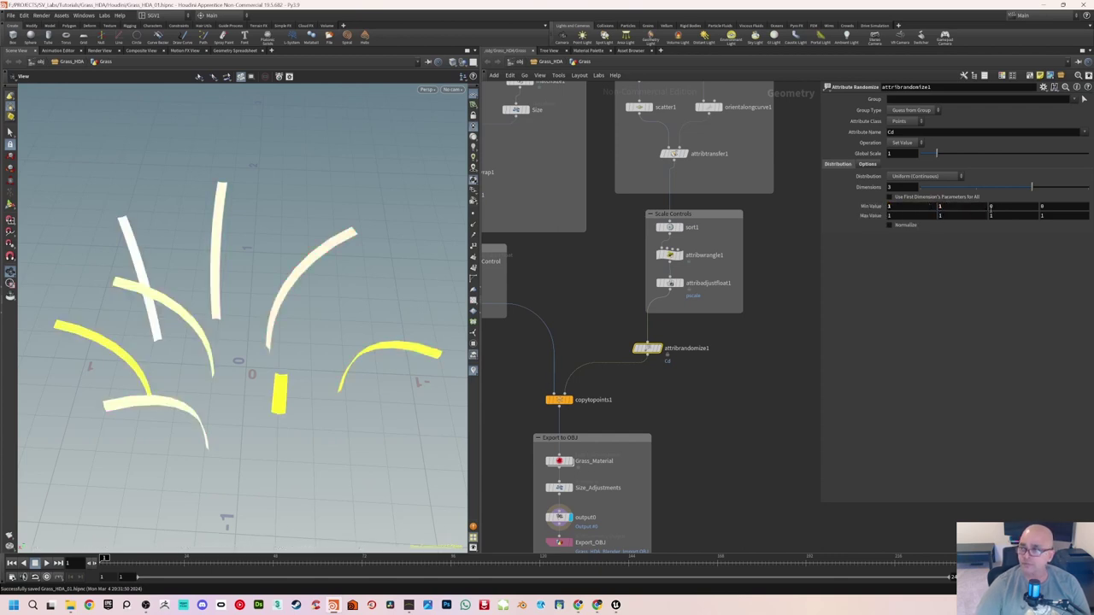
double_click(992, 206)
type("1")
key("Return")
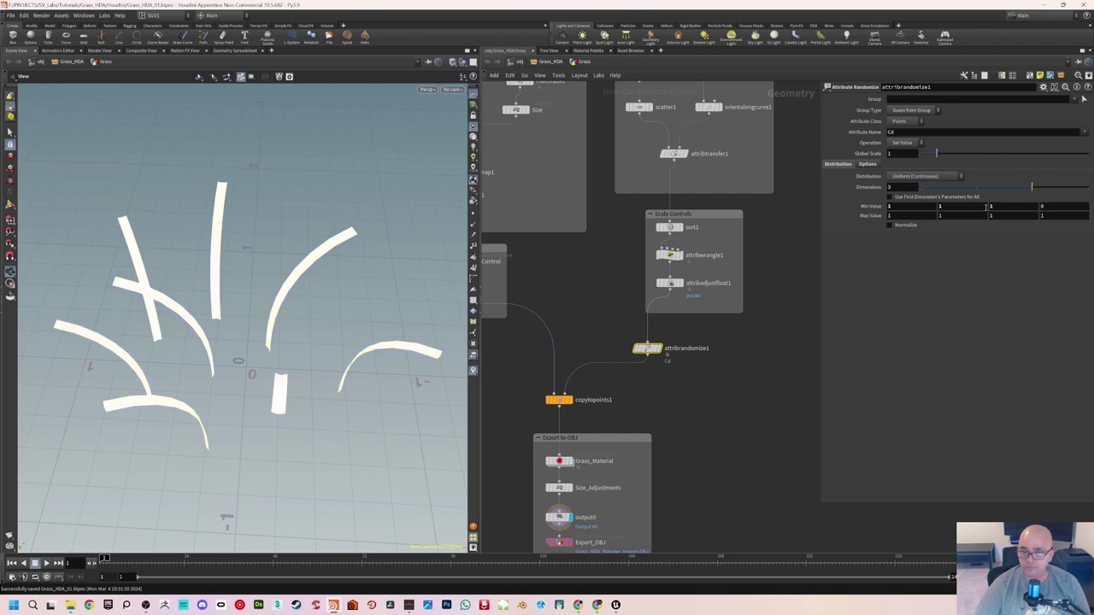
Step: Reset minimum red and blue to 0 and maximum blue to 0 for green-only colours
left_click_drag(298, 324, 252, 320, "alt")
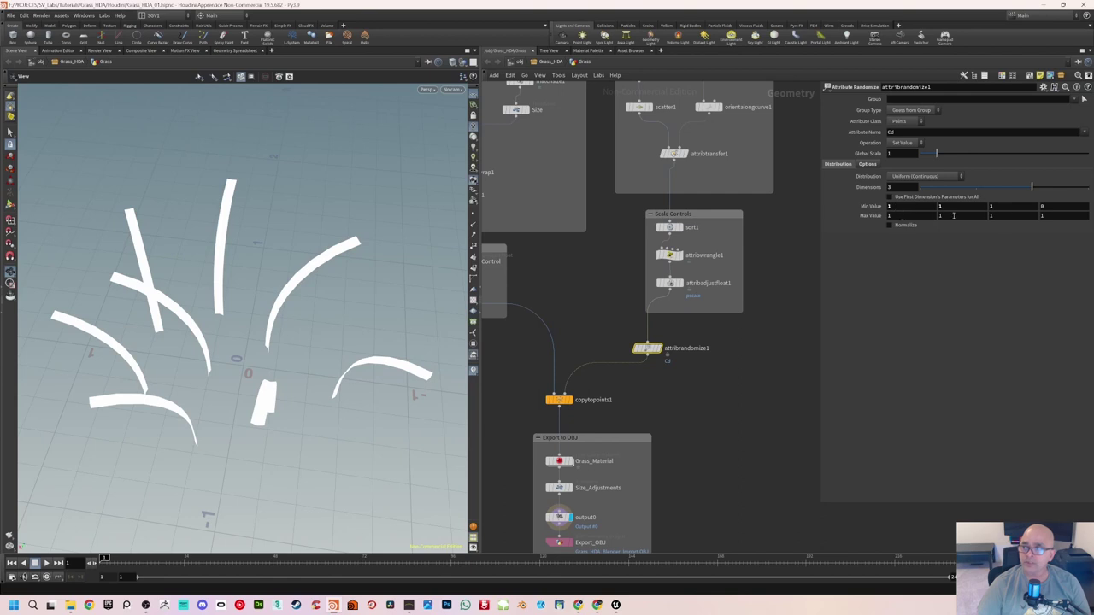
left_click(904, 207)
type("0")
key("Return")
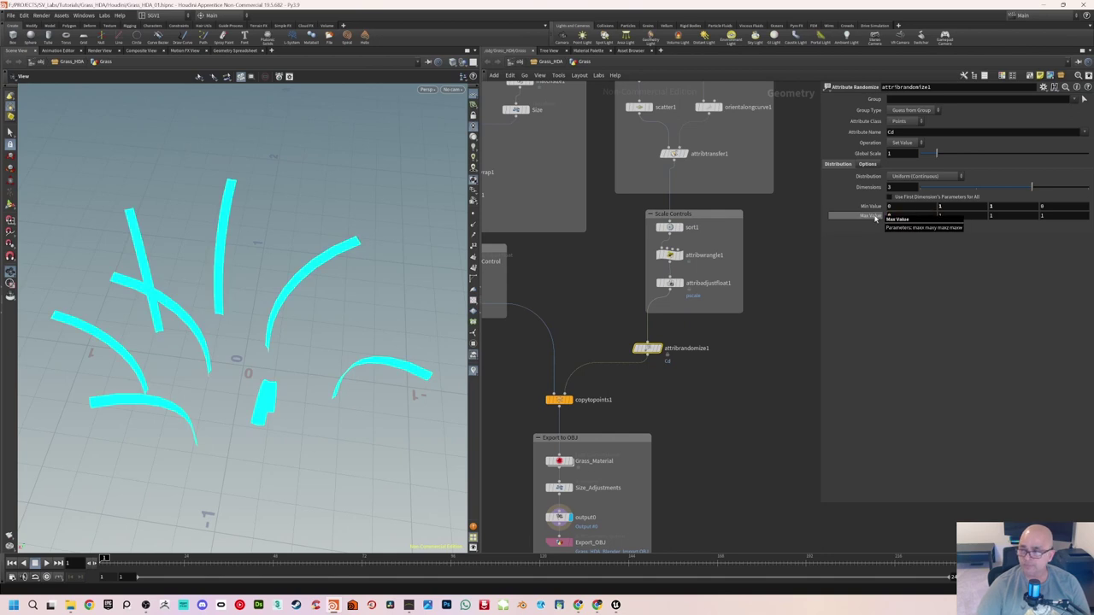
left_click(996, 207)
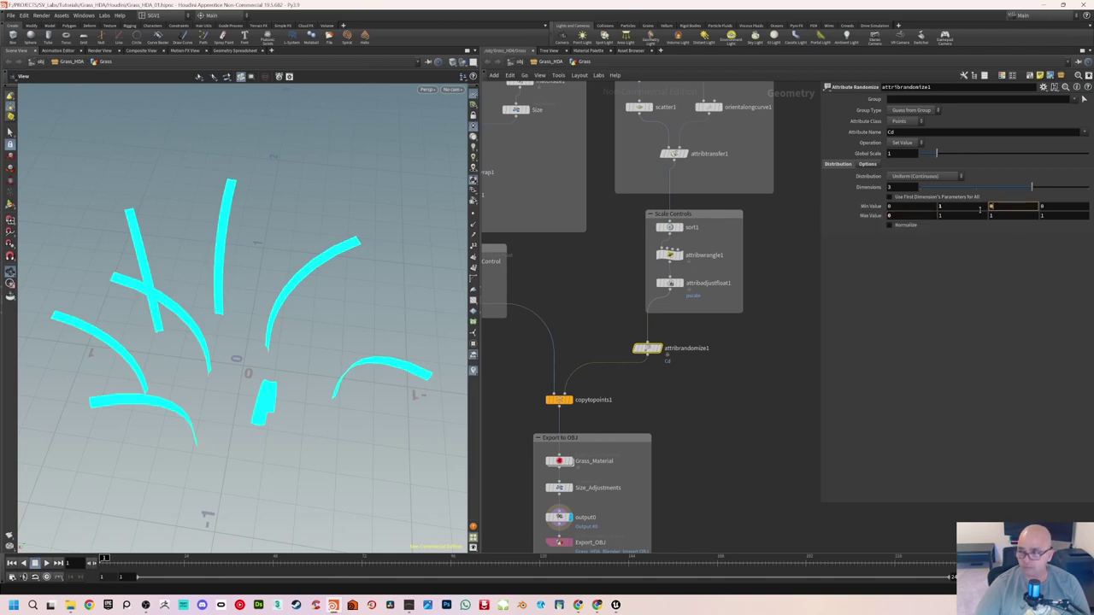
type("0")
key("Return")
left_click(997, 216)
type("0")
key("Return")
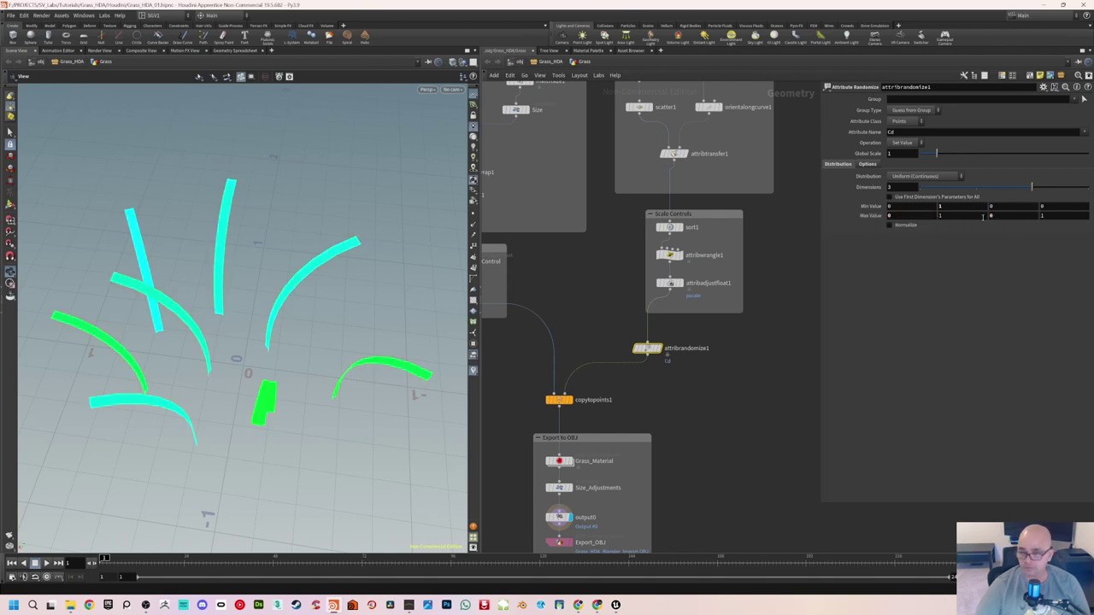
Step: Set the minimum green to 0.1 so shades range from 0.1 to 1
left_click_drag(244, 339, 236, 314)
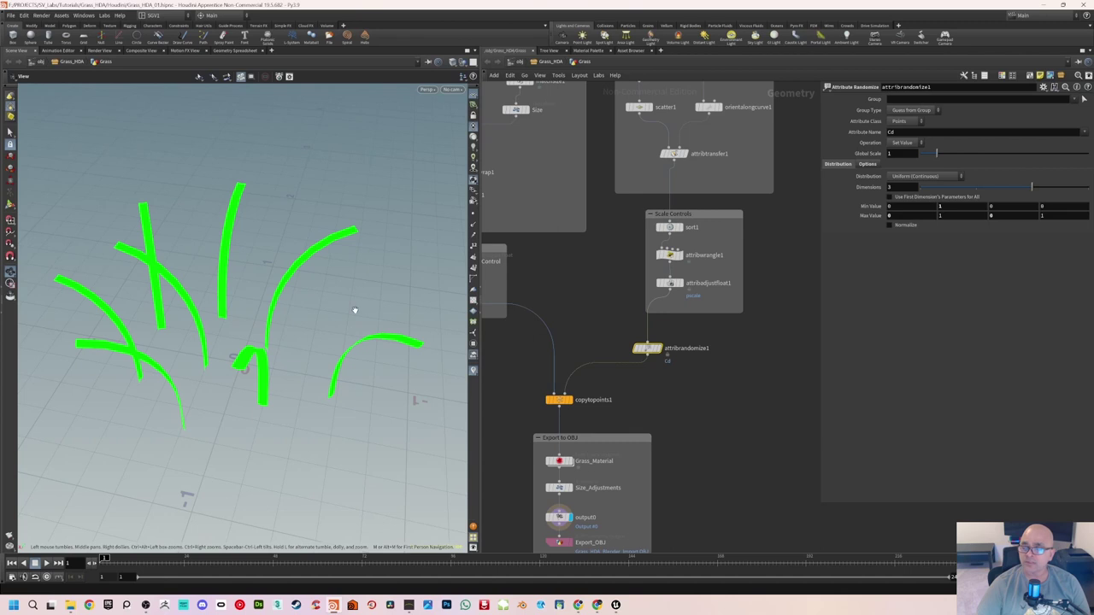
left_click_drag(355, 310, 331, 307)
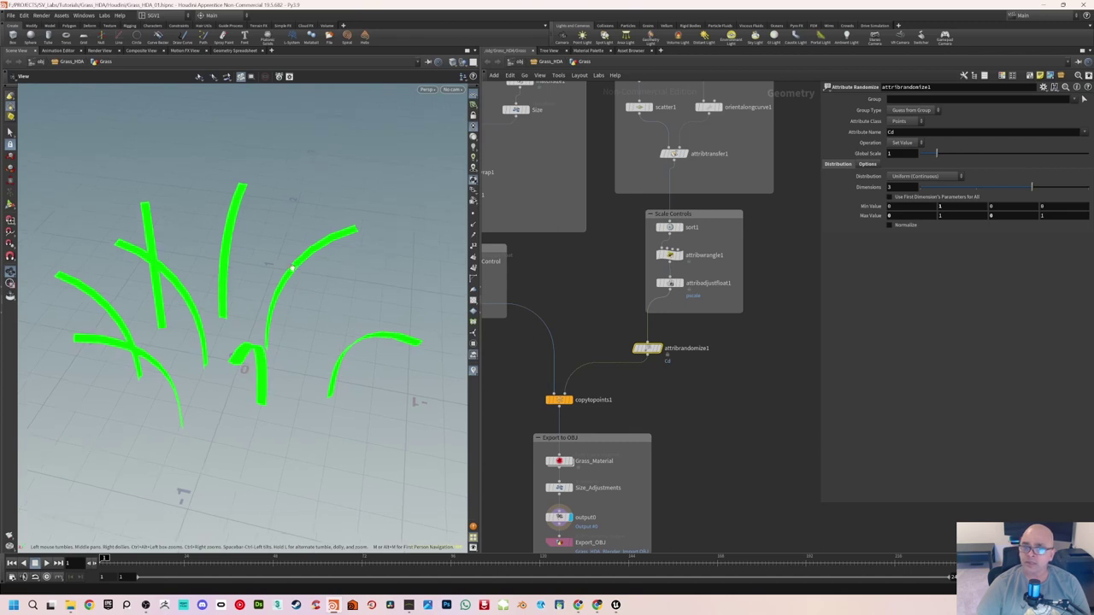
left_click(940, 206)
type(".1")
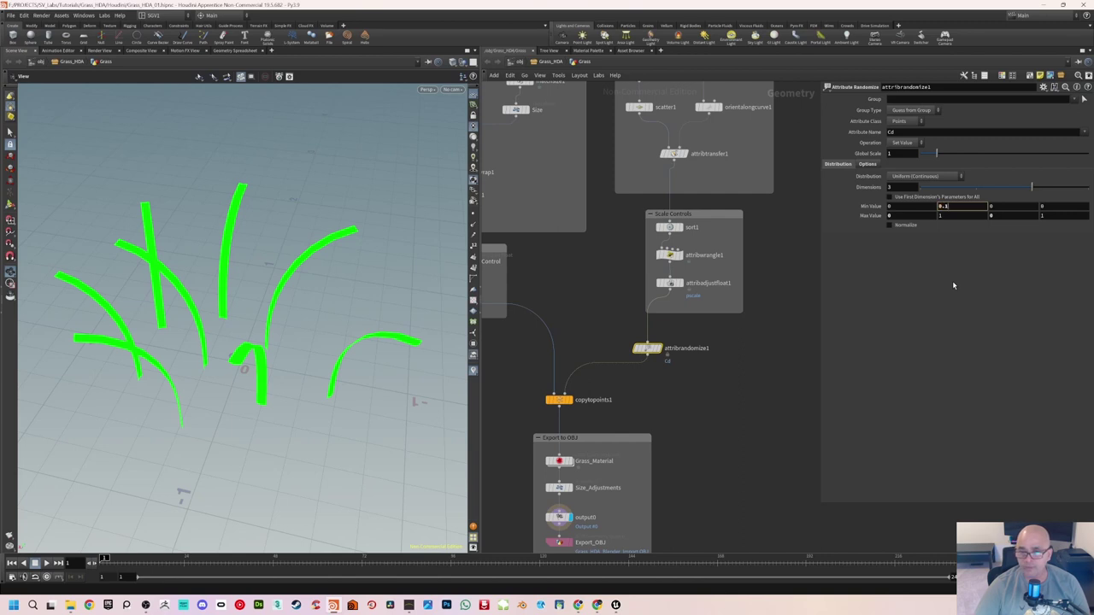
key("Return")
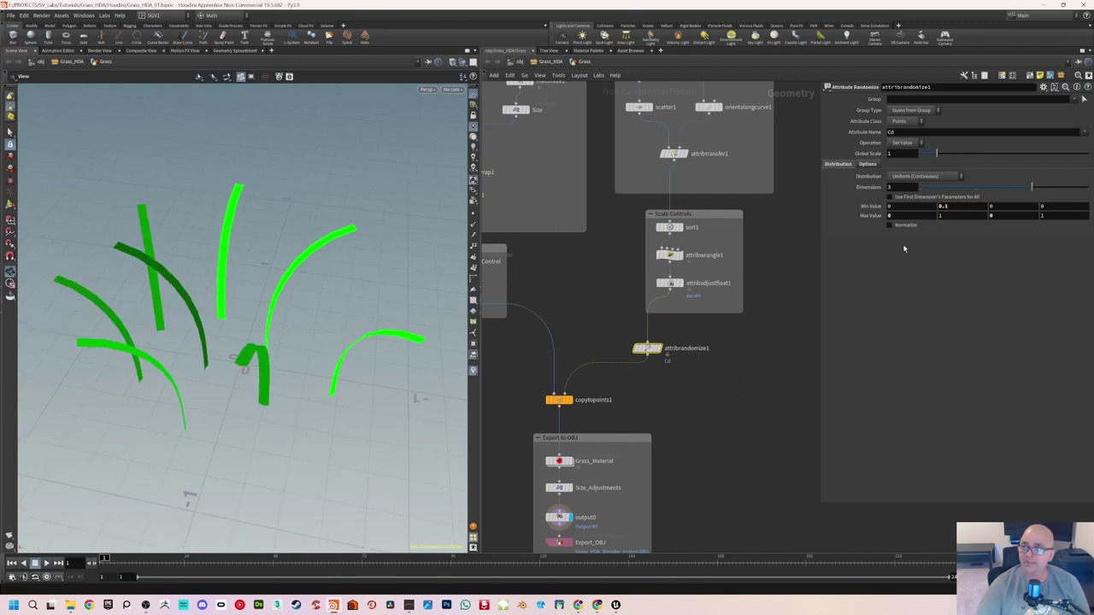
Step: Change attribrandomize1's Global Seed to 7 in the Options tab and check the shades
left_click_drag(247, 303, 275, 308)
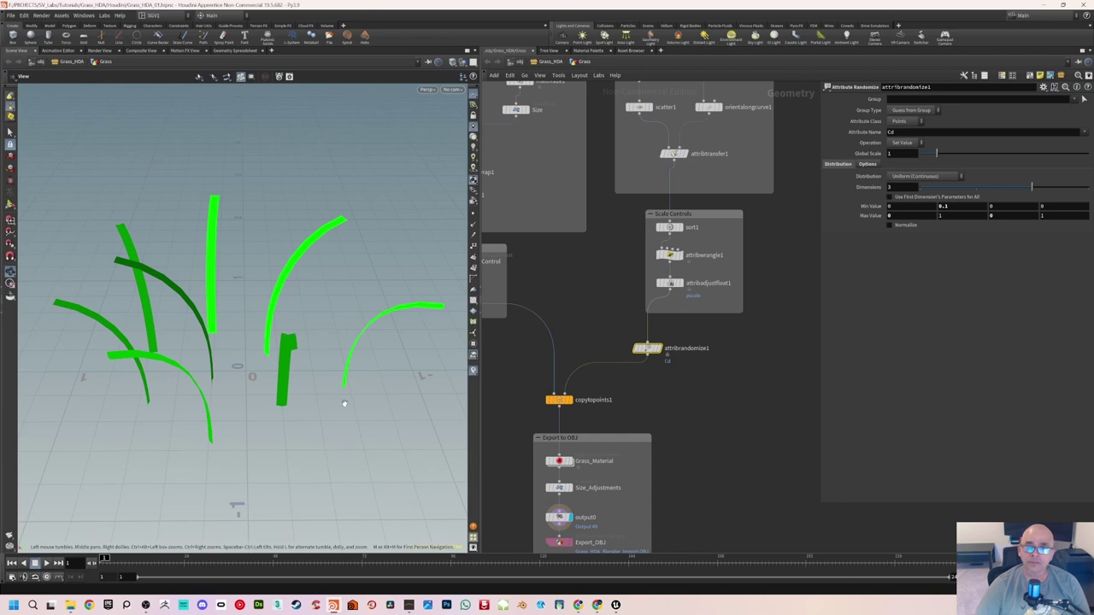
left_click_drag(257, 339, 265, 308)
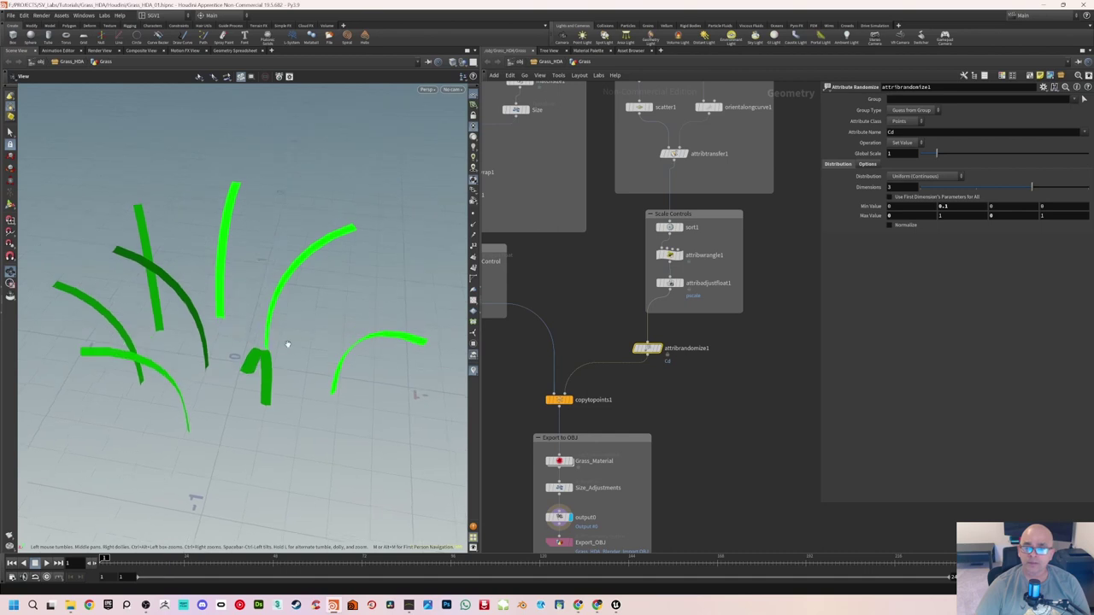
left_click_drag(287, 345, 286, 342)
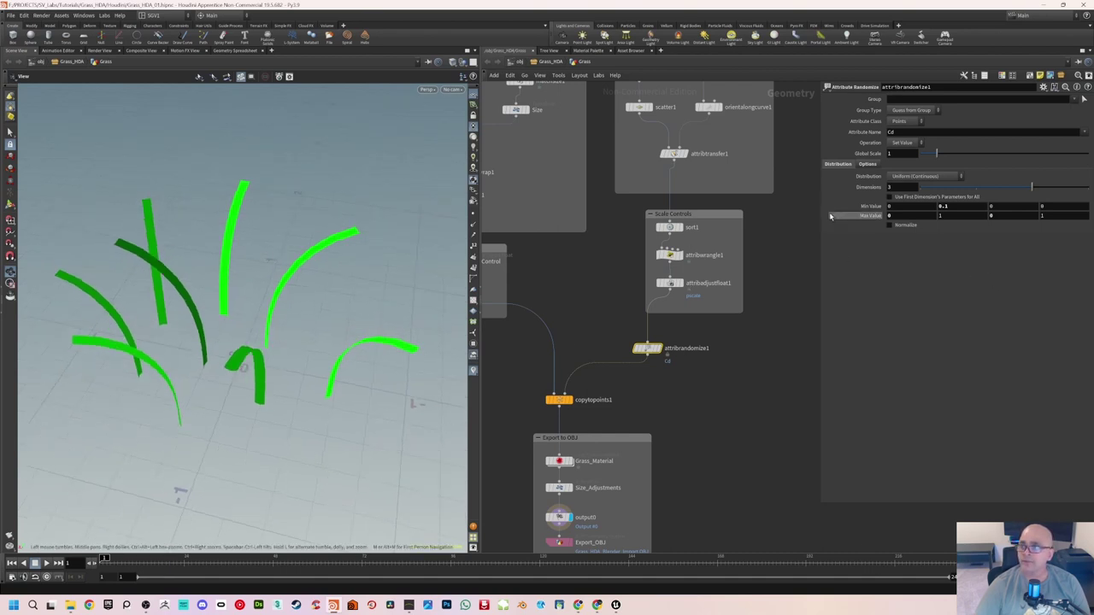
left_click(868, 164)
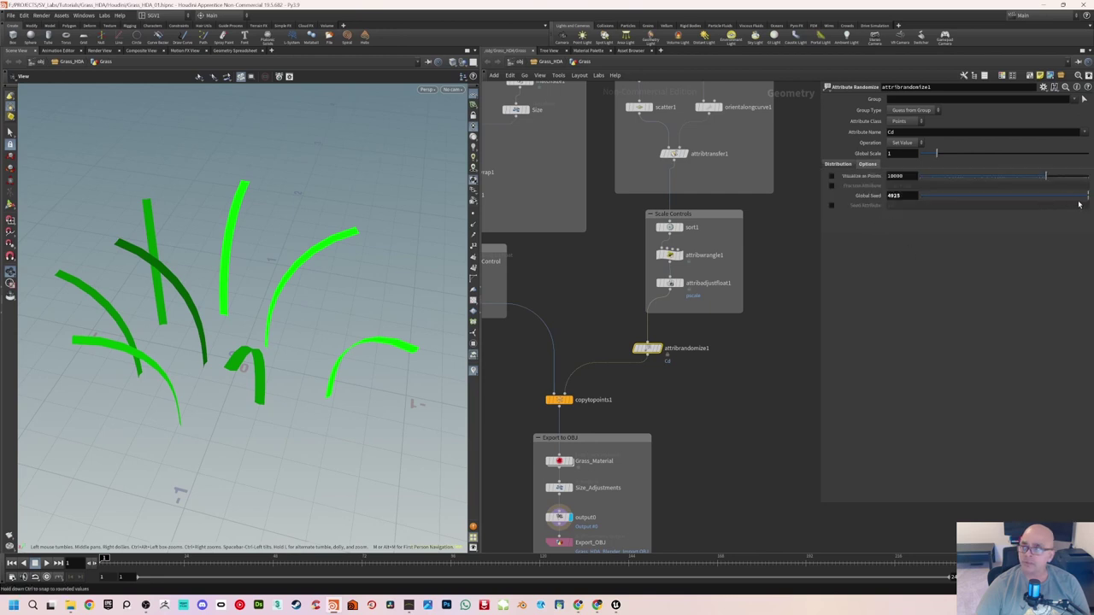
left_click_drag(1080, 197, 1038, 197)
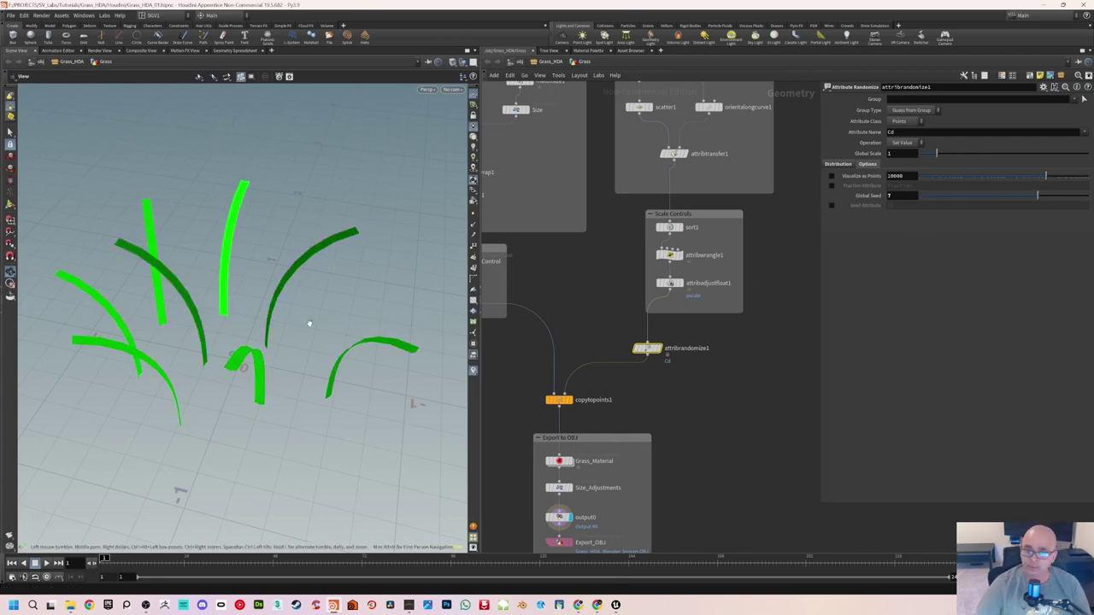
left_click_drag(310, 323, 312, 317)
scroll(670, 359, "down", 2)
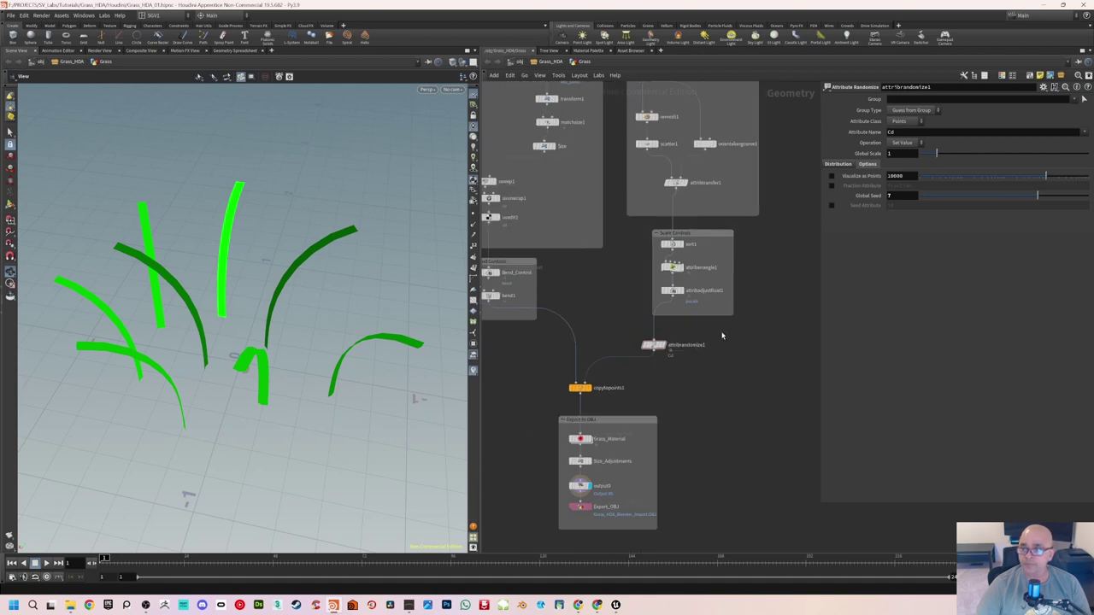
Step: Move the Export to OBJ box and copytopoints1 down, placing attribrandomize1 below attribadjustfloat1
middle_click_drag(683, 391, 671, 311)
left_click_drag(586, 341, 583, 400)
left_click_drag(567, 309, 567, 361)
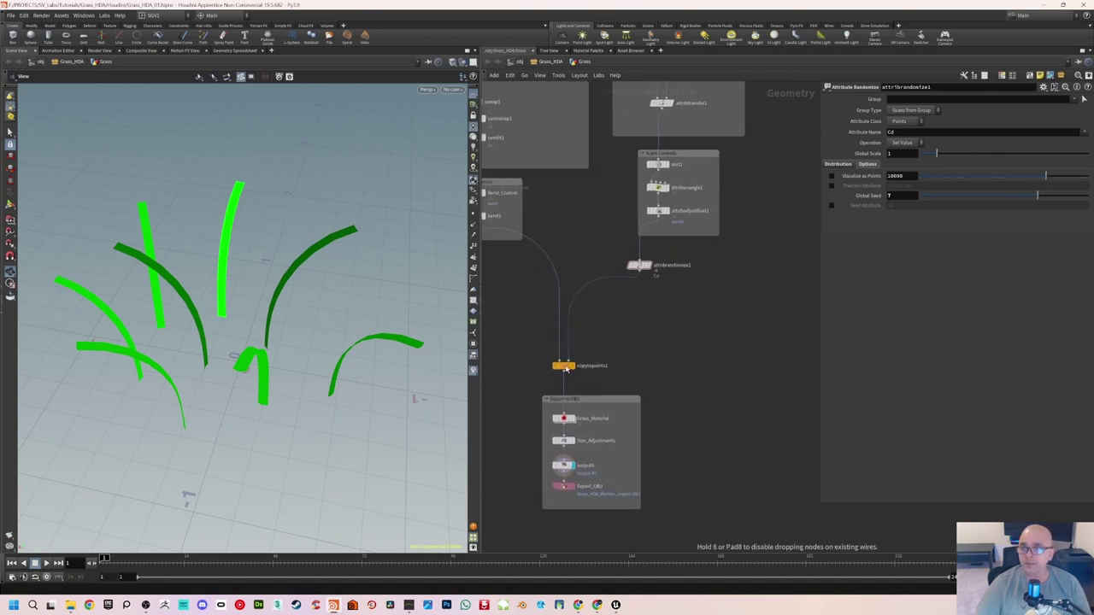
scroll(632, 282, "up", 2)
left_click_drag(636, 282, 664, 318)
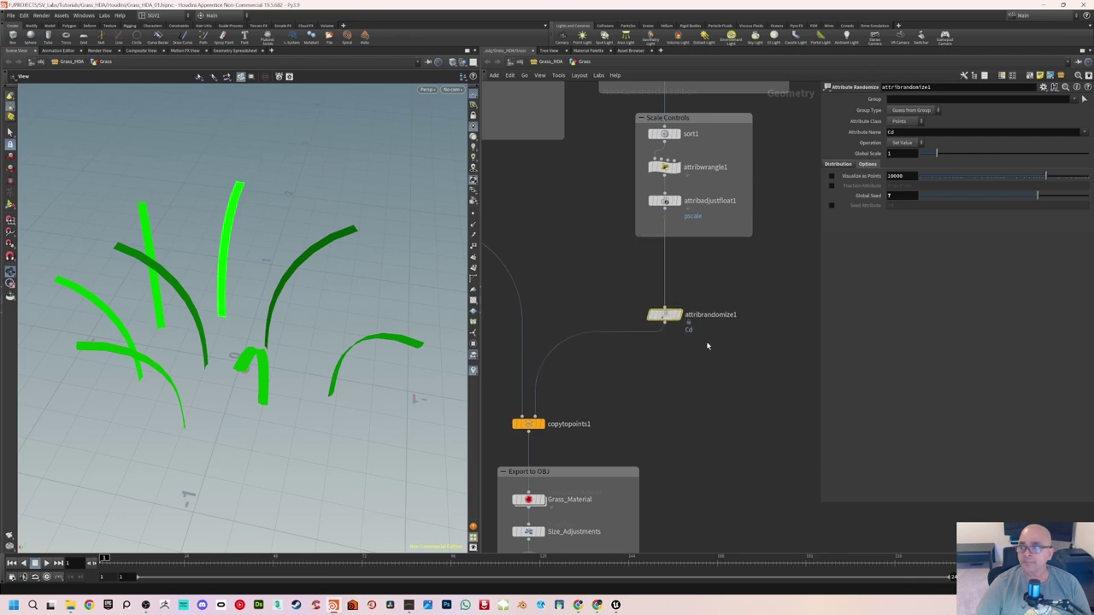
Step: Enclose attribrandomize1 in an enlarged network box titled Vertex Color and save the scene
left_click(1031, 76)
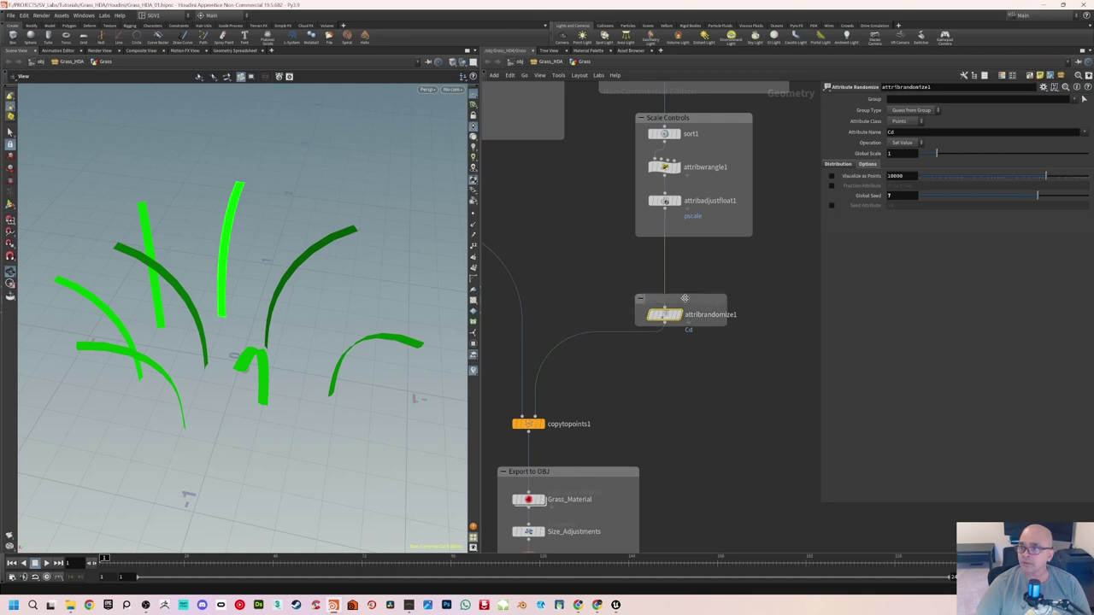
type("Verte")
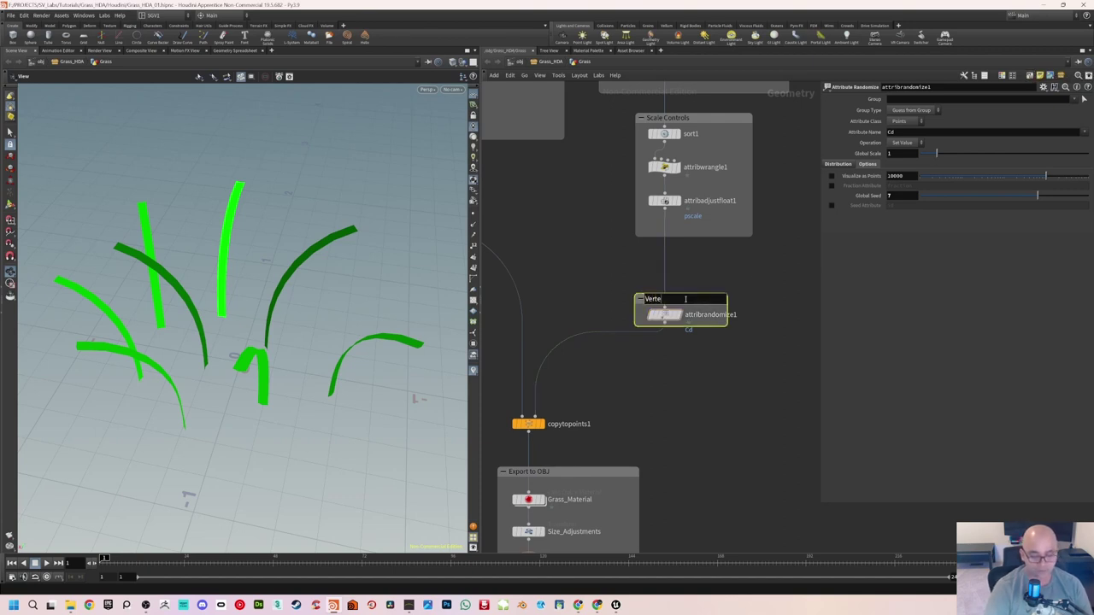
type("x Color")
key("Return")
left_click(741, 366)
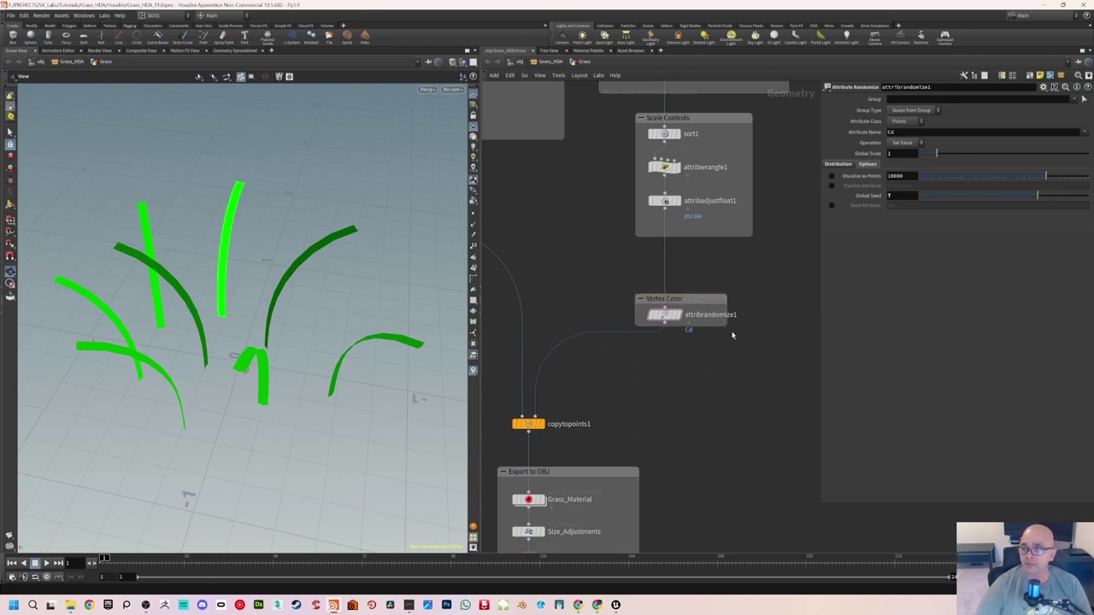
left_click_drag(727, 328, 750, 355)
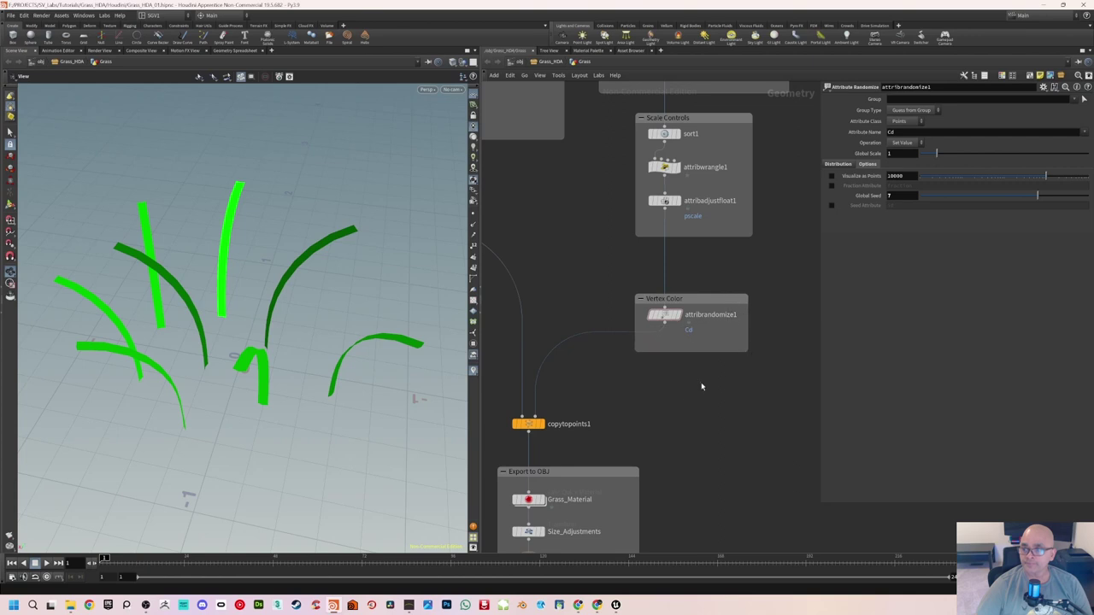
middle_click_drag(631, 418, 675, 339)
key("ctrl+s")
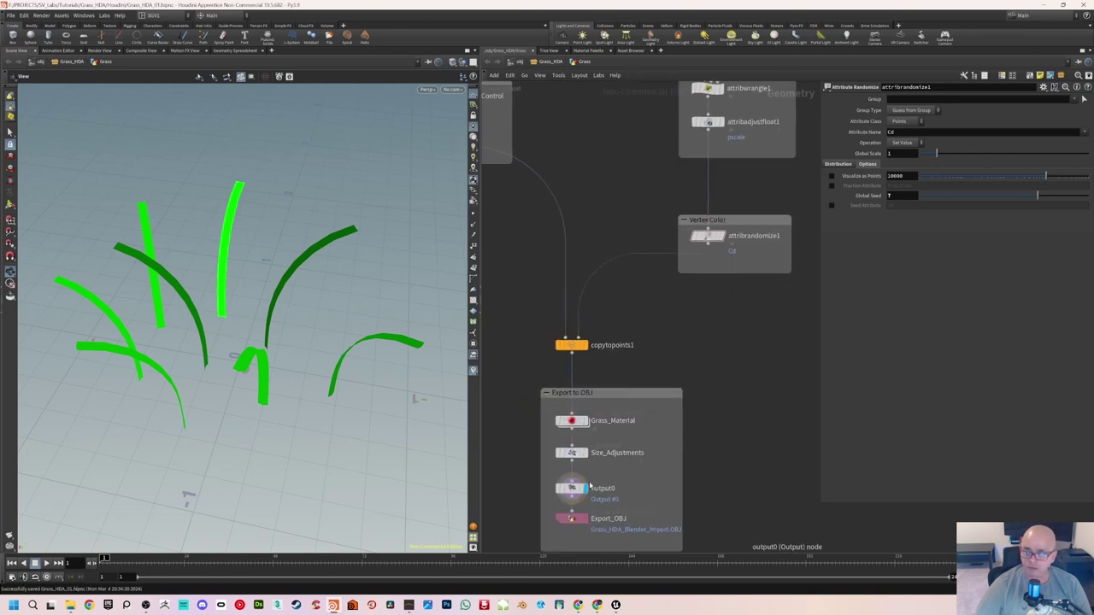
Step: Enable Textures and Geometry Color in the viewport's material display options
mouse_move(256, 299)
left_mouse_down()
mouse_move(218, 295)
mouse_move(265, 289)
left_mouse_up()
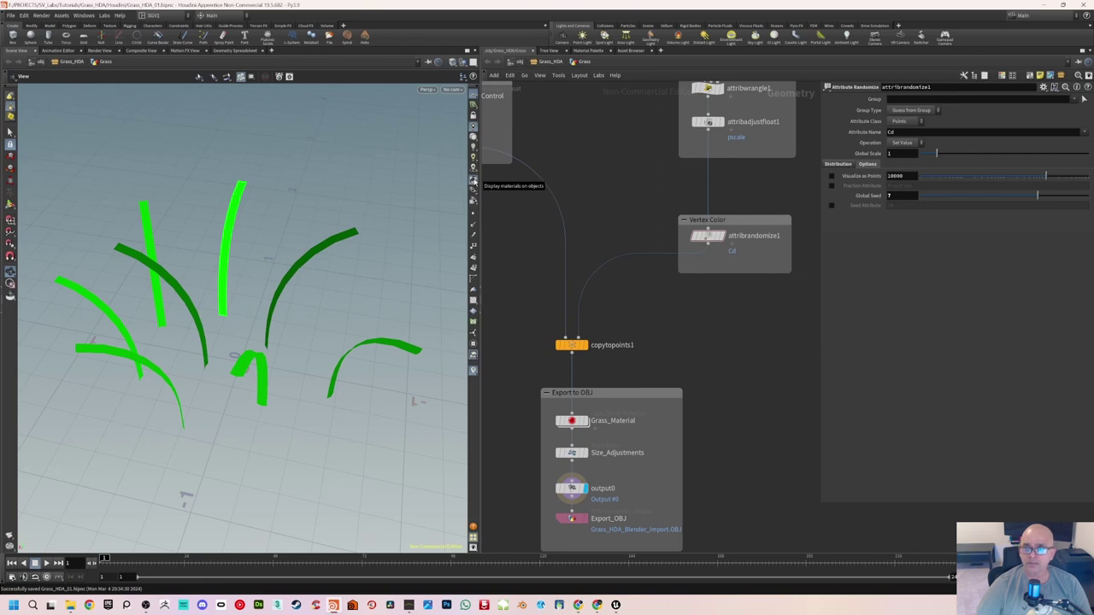
right_click(474, 181)
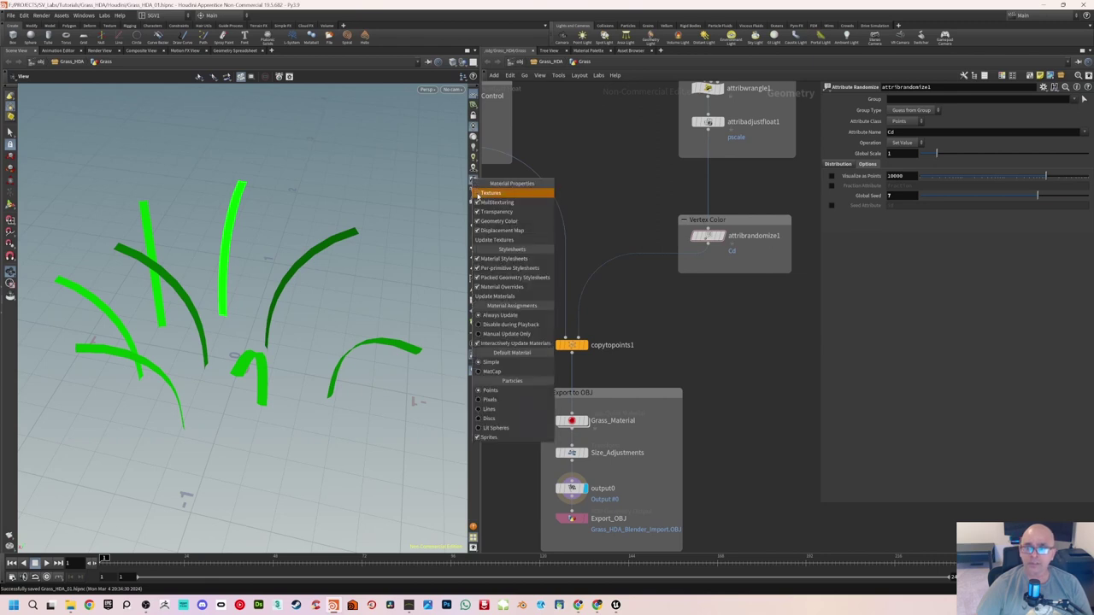
left_click(478, 194)
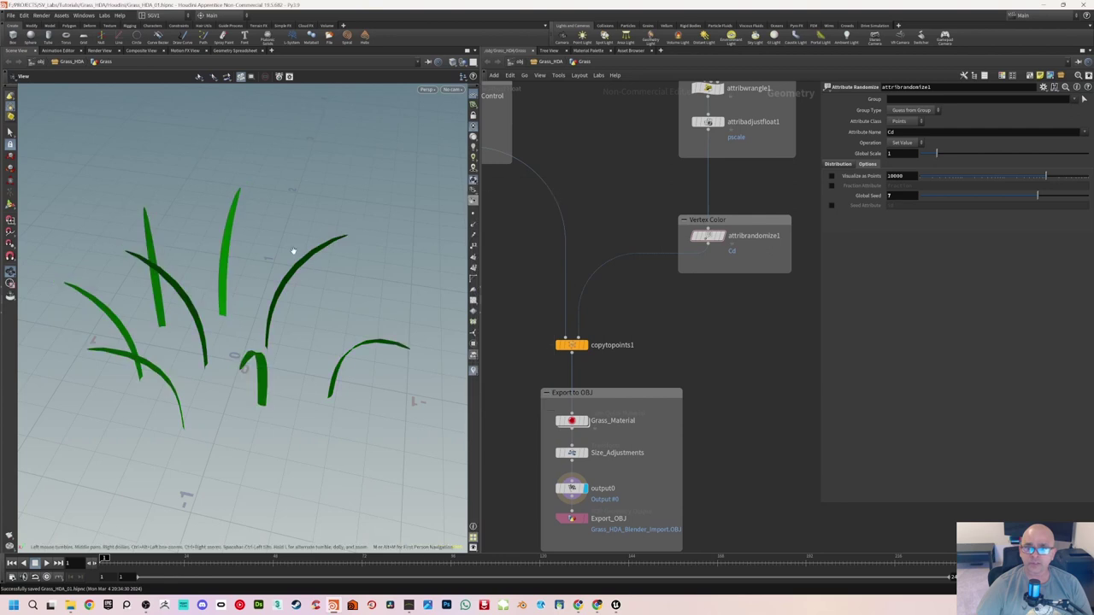
right_click(470, 182)
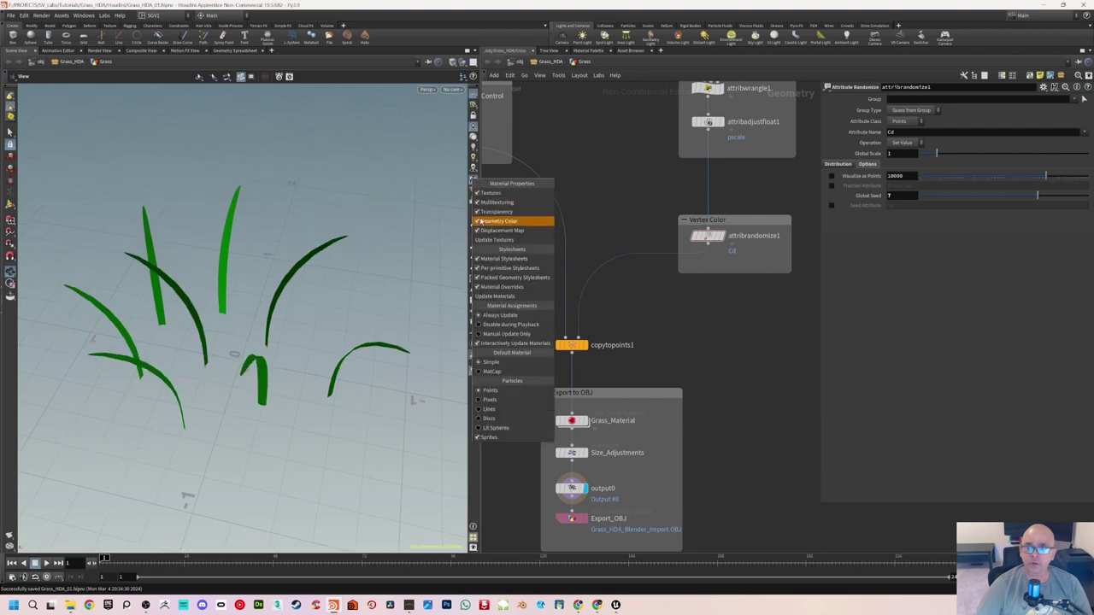
left_click(477, 224)
mouse_move(261, 259)
left_mouse_down()
mouse_move(229, 245)
mouse_move(310, 225)
mouse_move(372, 226)
mouse_move(252, 302)
mouse_move(276, 242)
mouse_move(268, 246)
left_mouse_up()
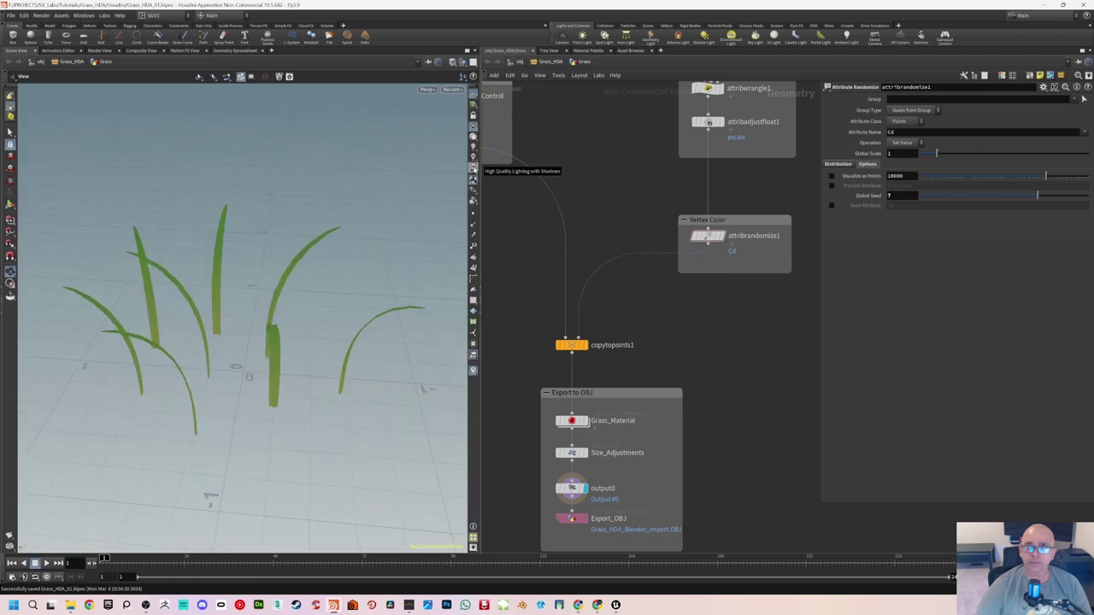
Step: Turn on High Quality Lighting with Shadows and inspect the shaded grass
left_click(472, 168)
mouse_move(260, 270)
left_mouse_down()
mouse_move(301, 251)
mouse_move(346, 261)
mouse_move(269, 286)
mouse_move(274, 256)
mouse_move(254, 269)
mouse_move(254, 228)
mouse_move(334, 234)
mouse_move(213, 300)
mouse_move(276, 302)
left_mouse_up()
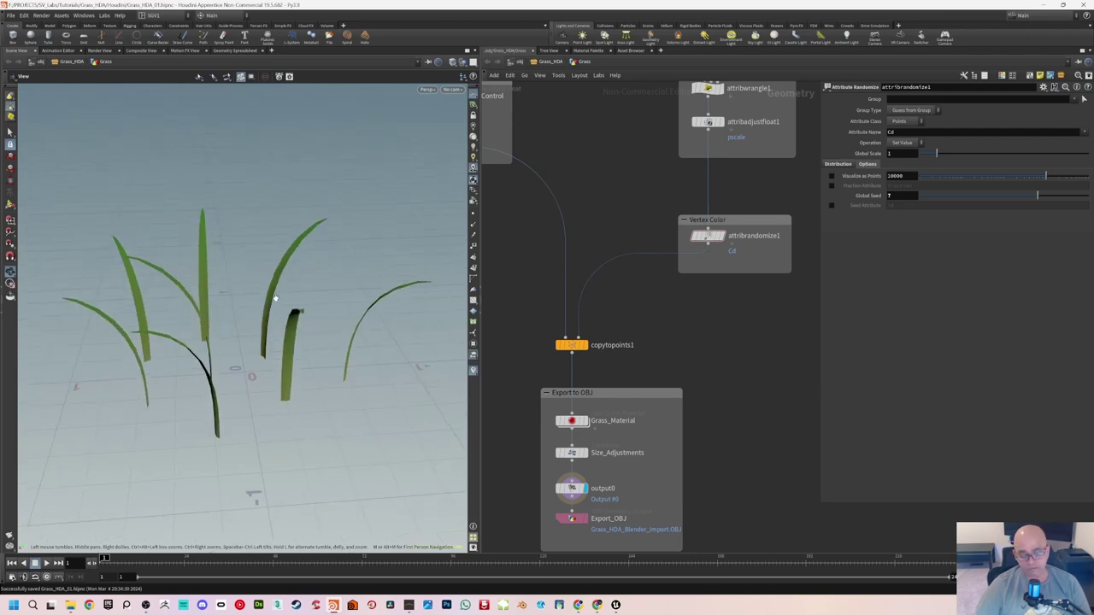
middle_click_drag(710, 371, 724, 348)
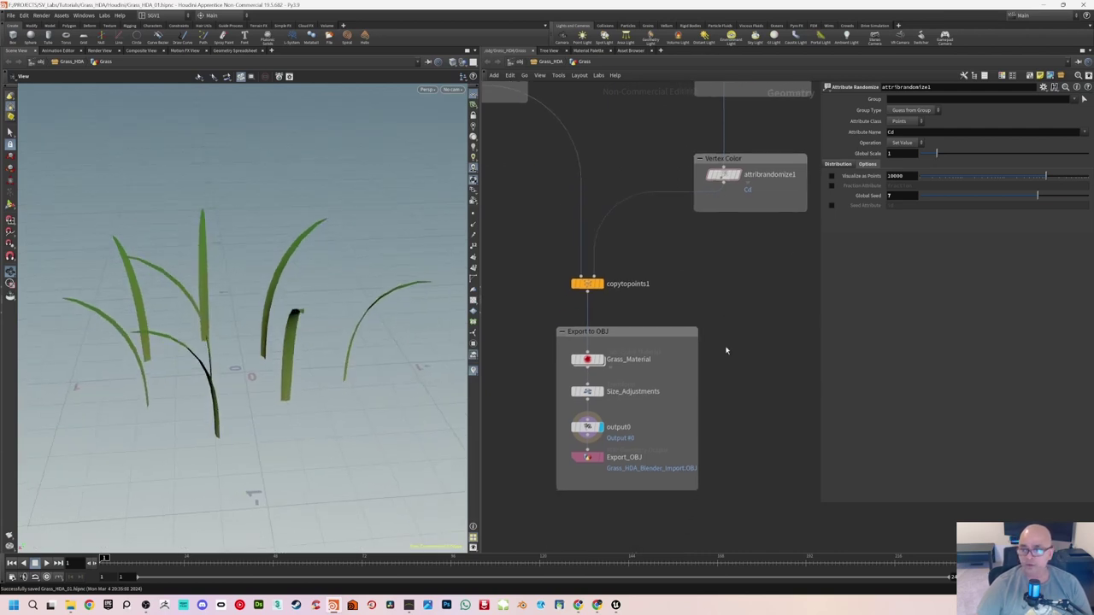
Step: Write the grass from the Export_OBJ node to Grass_HDA_Blender_Import.OBJ, then launch Blender
left_click(590, 457)
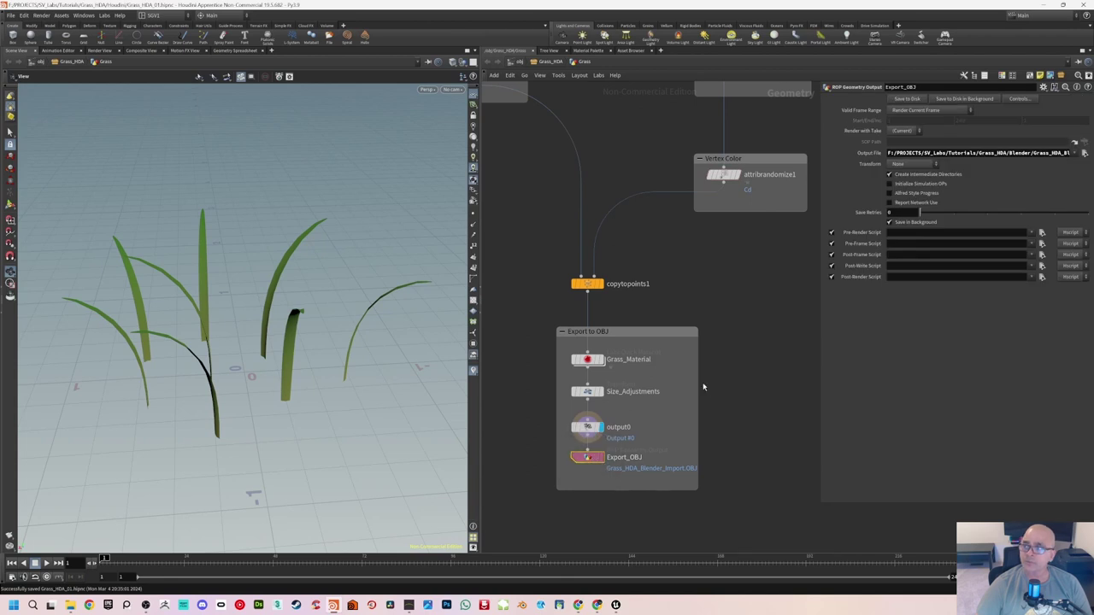
left_click(908, 99)
left_click_drag(402, 330, 420, 325, "alt")
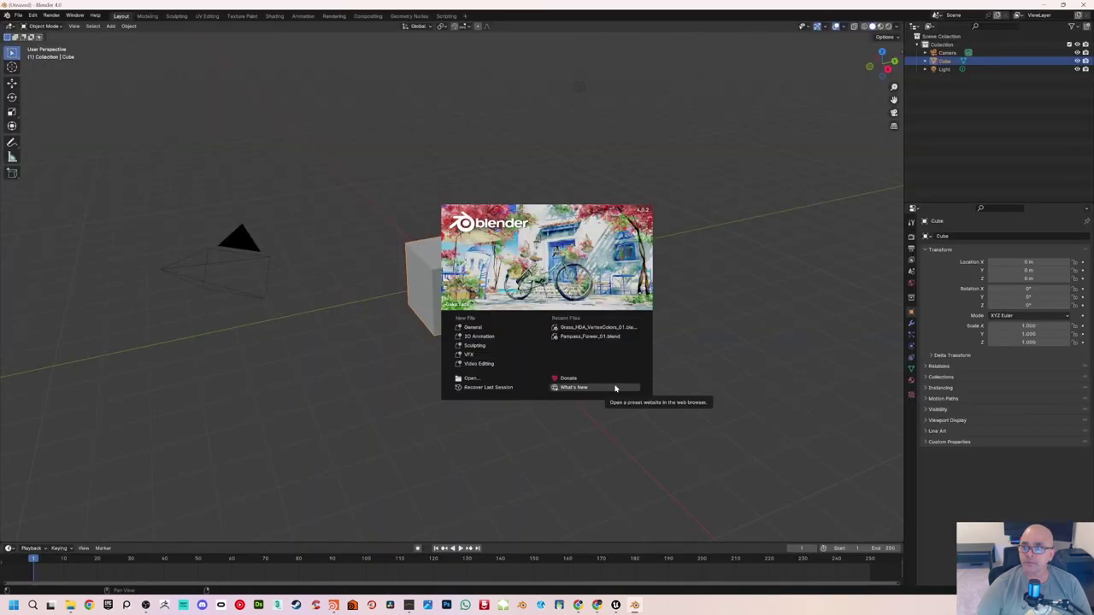
Step: Hide the default camera, cube and light, and import Grass_HDA_Blender_Import.OBJ as a Wavefront file
left_click(674, 300)
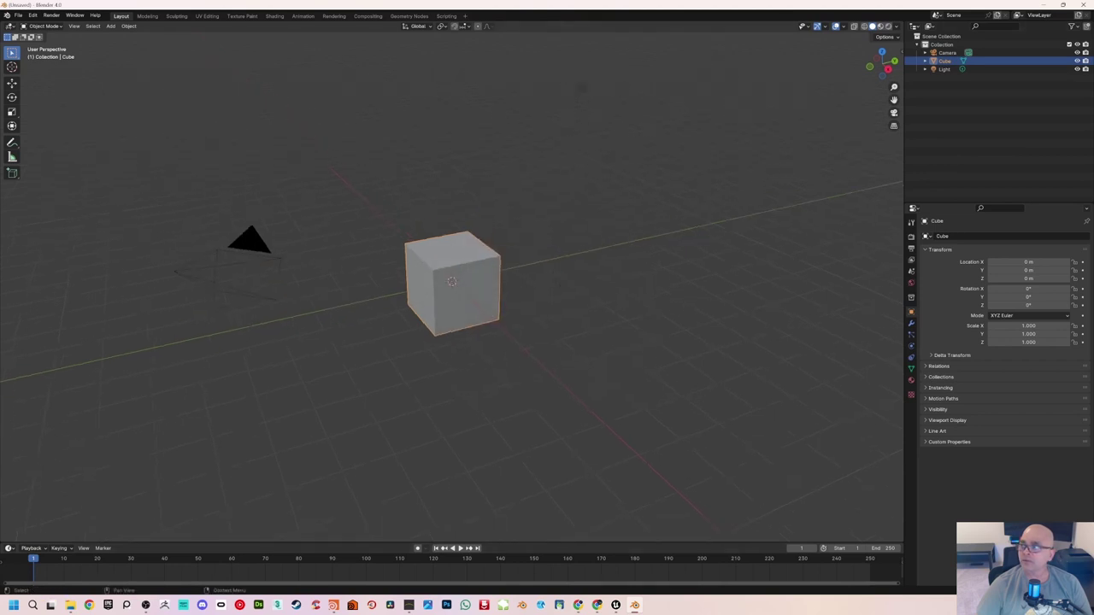
left_click_drag(1078, 53, 1078, 69)
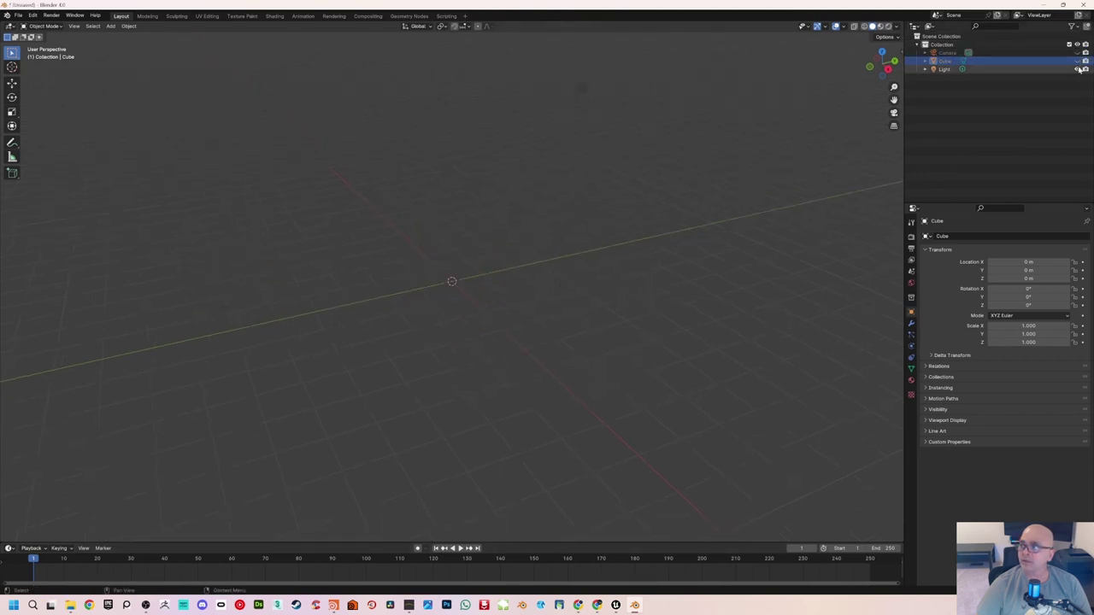
left_click(17, 15)
mouse_move(34, 134)
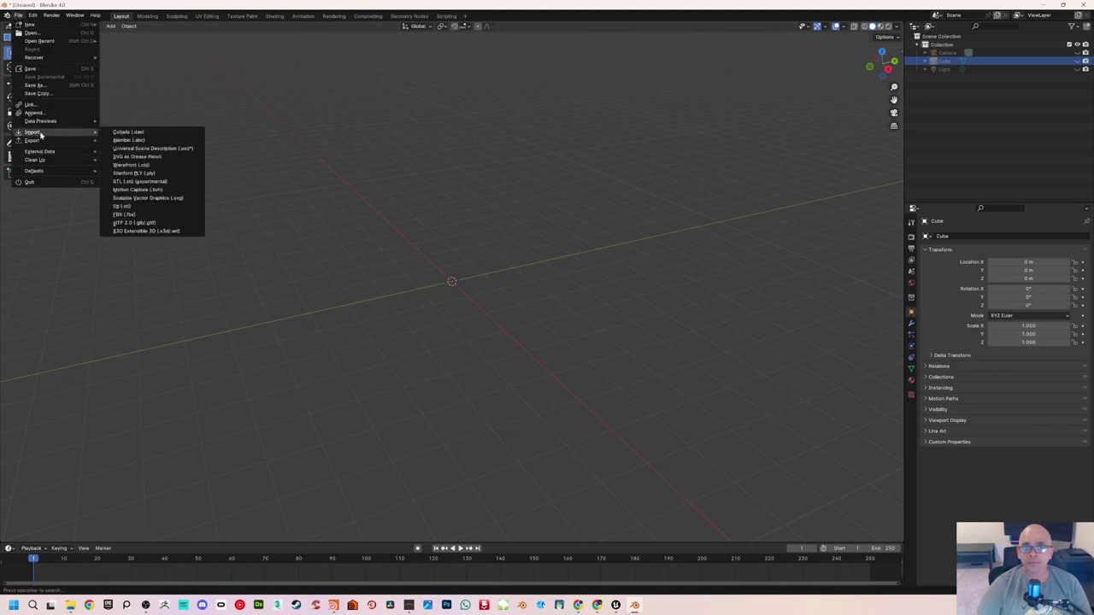
left_click(147, 166)
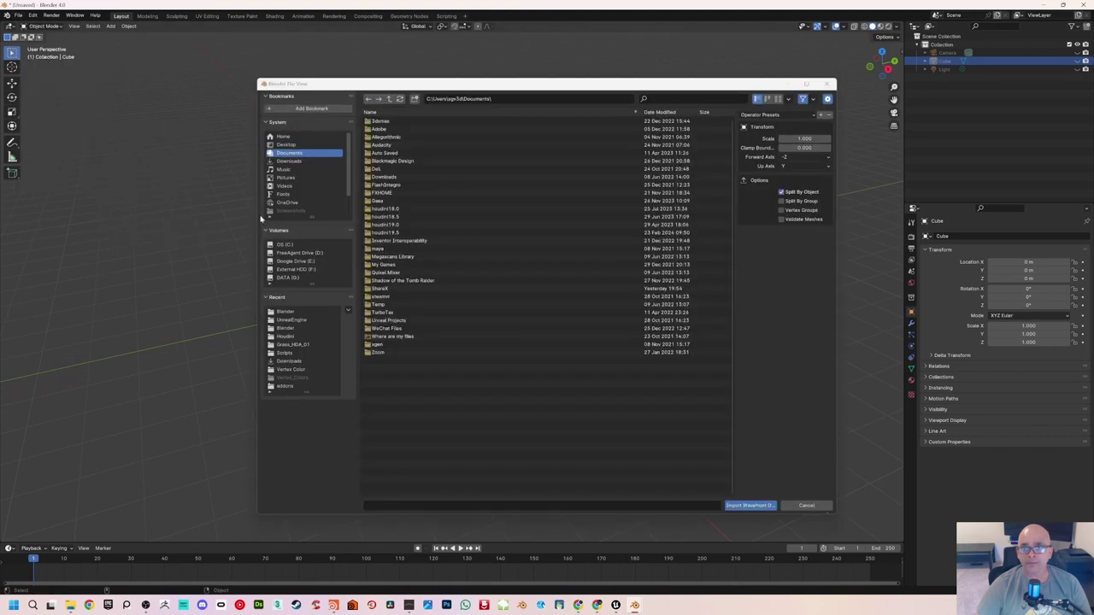
left_click(287, 313)
left_click(425, 122)
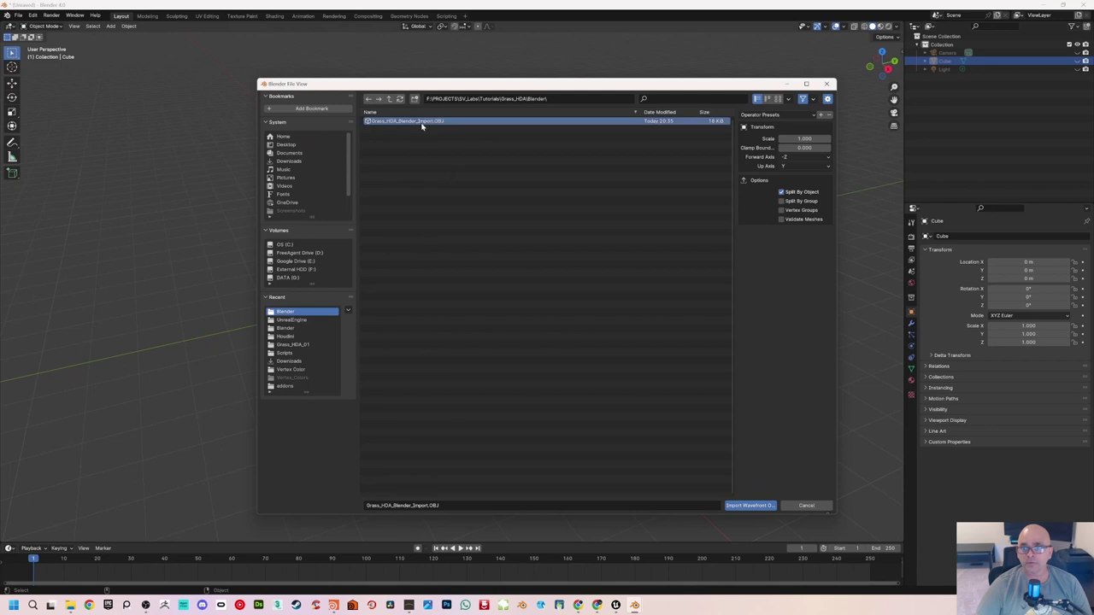
left_click(754, 505)
Step: Shade the imported grass smooth and set the viewport lighting to Flat
scroll(469, 266, "up", 10)
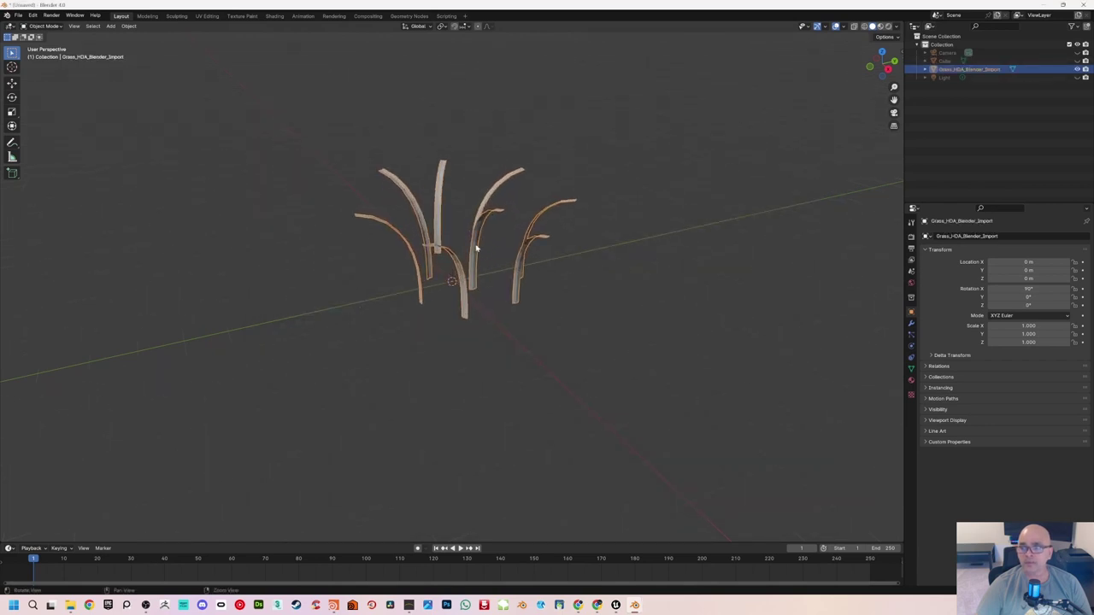
middle_click_drag(469, 266, 458, 225)
right_click(407, 209)
left_click(402, 212)
left_click(513, 239)
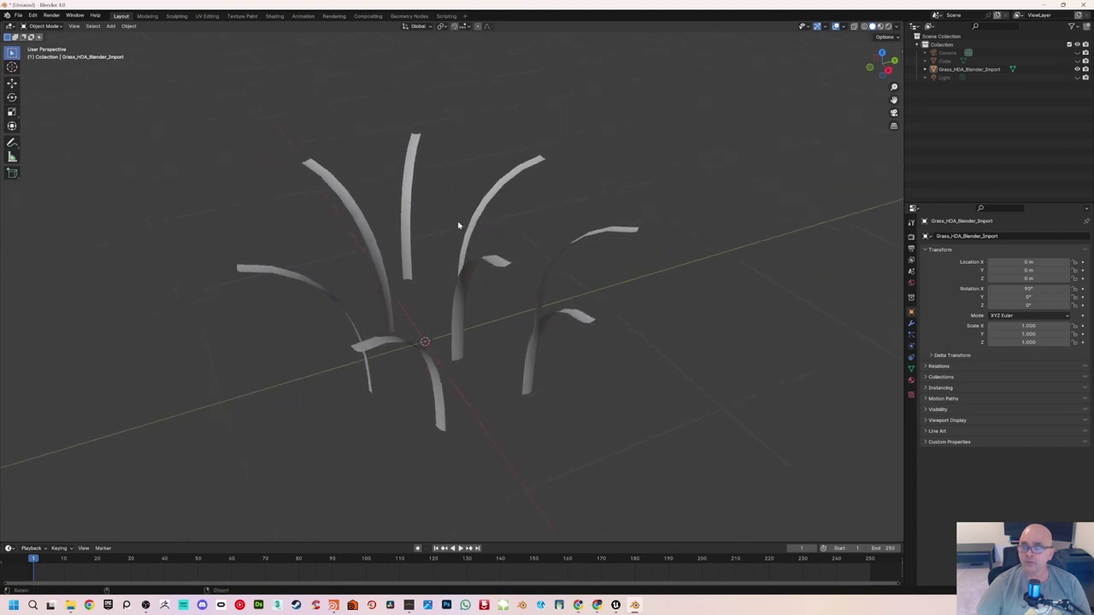
left_click(896, 28)
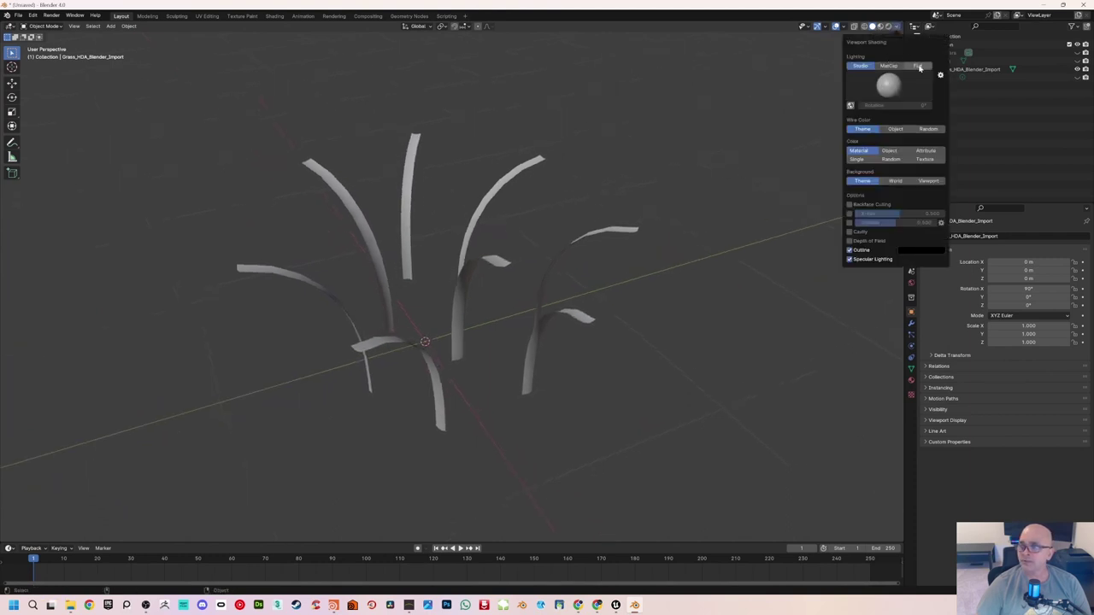
left_click(918, 67)
mouse_move(567, 214)
middle_mouse_down()
mouse_move(579, 214)
mouse_move(558, 199)
mouse_move(474, 215)
mouse_move(481, 219)
middle_mouse_up()
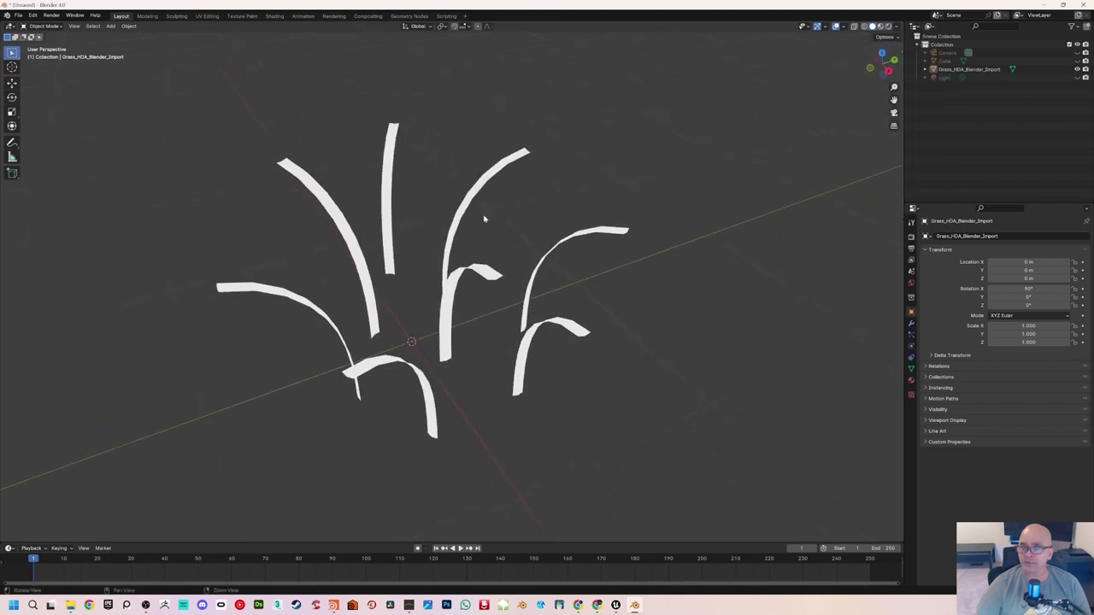
Step: Check the grass mesh's data properties for its Color vertex colour attribute
left_click(45, 26)
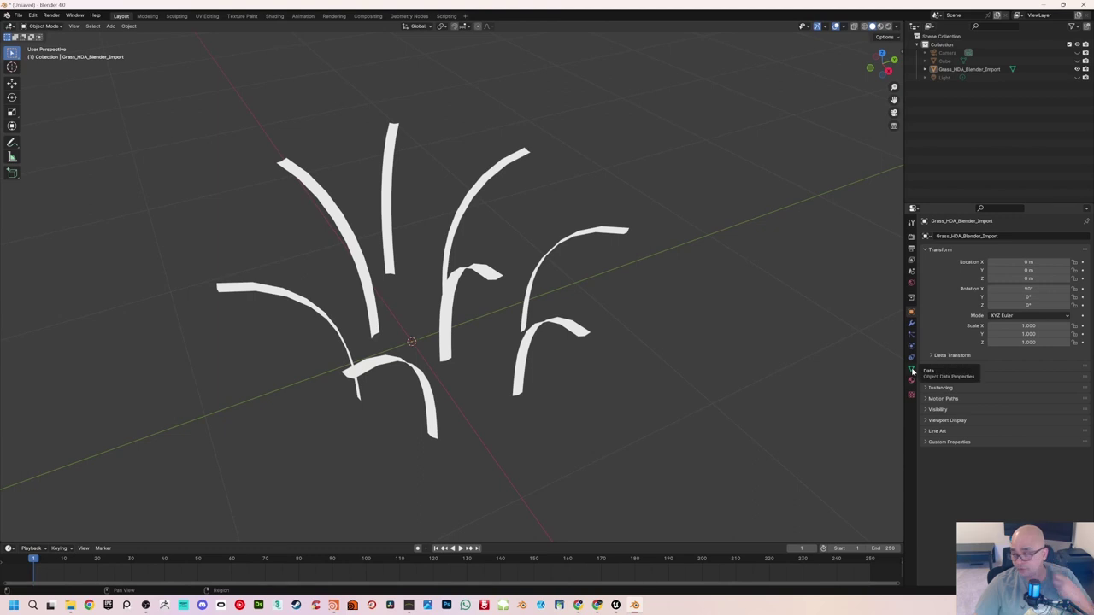
left_click(911, 369)
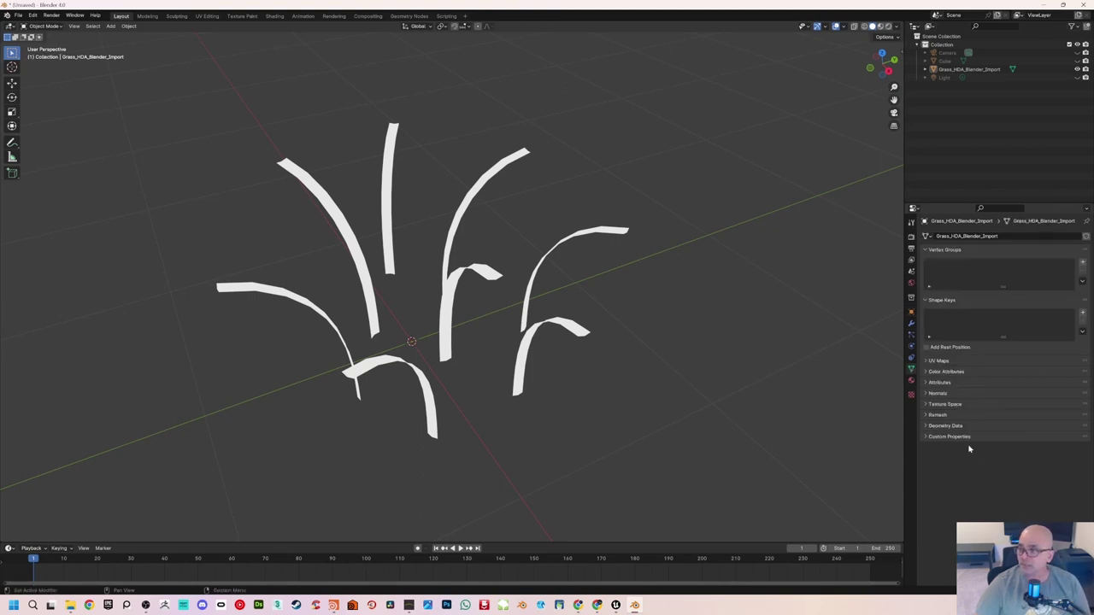
left_click(928, 373)
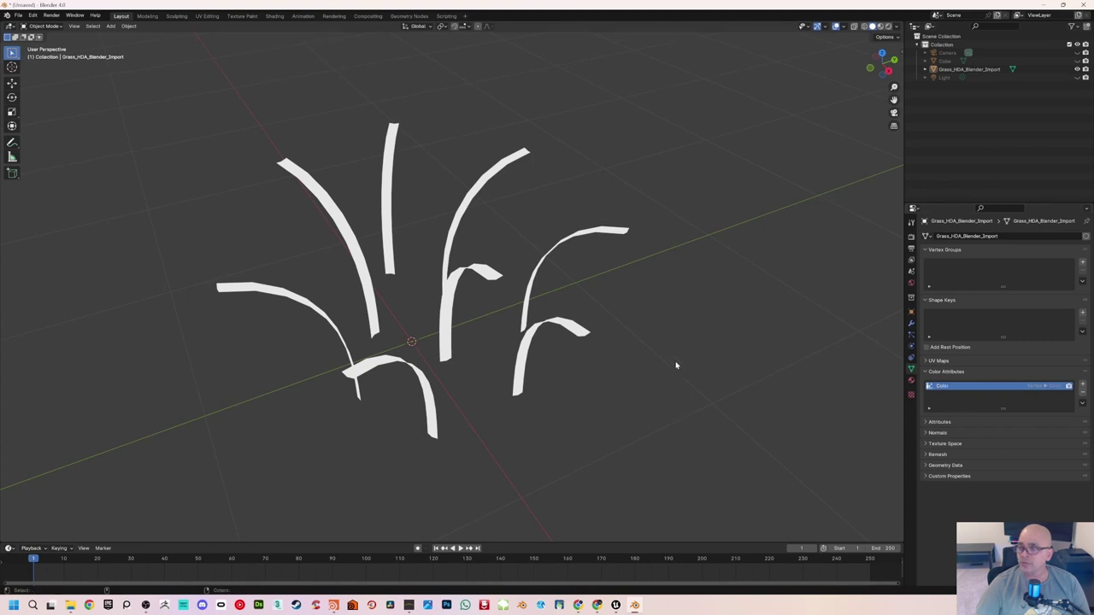
Step: Orbit slightly around the grass blades and bring up the interaction mode list
middle_click_drag(676, 367, 633, 349)
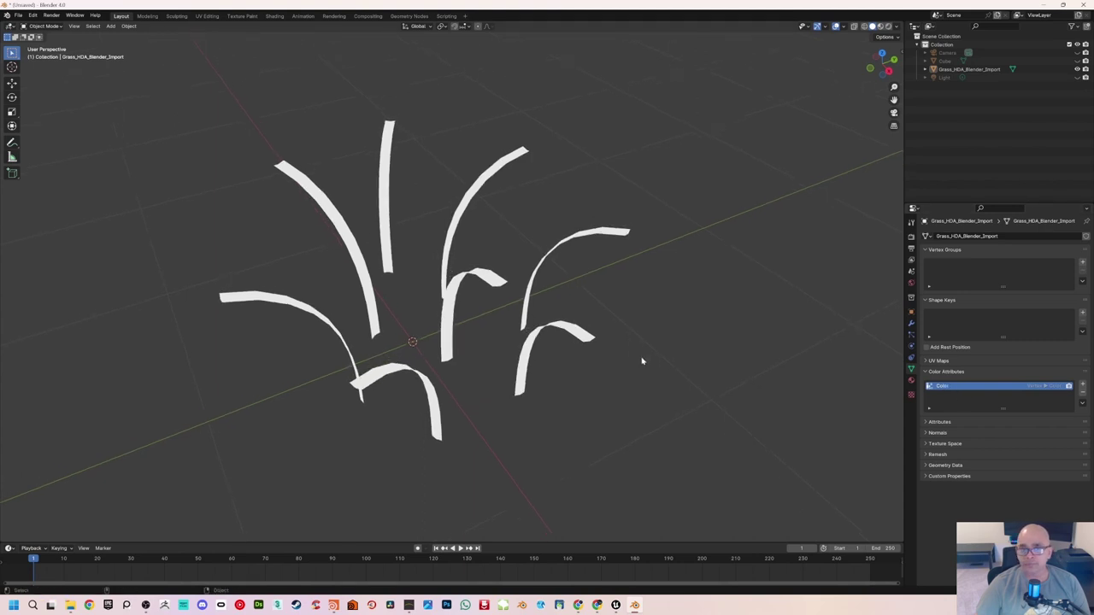
middle_click_drag(652, 332, 638, 323)
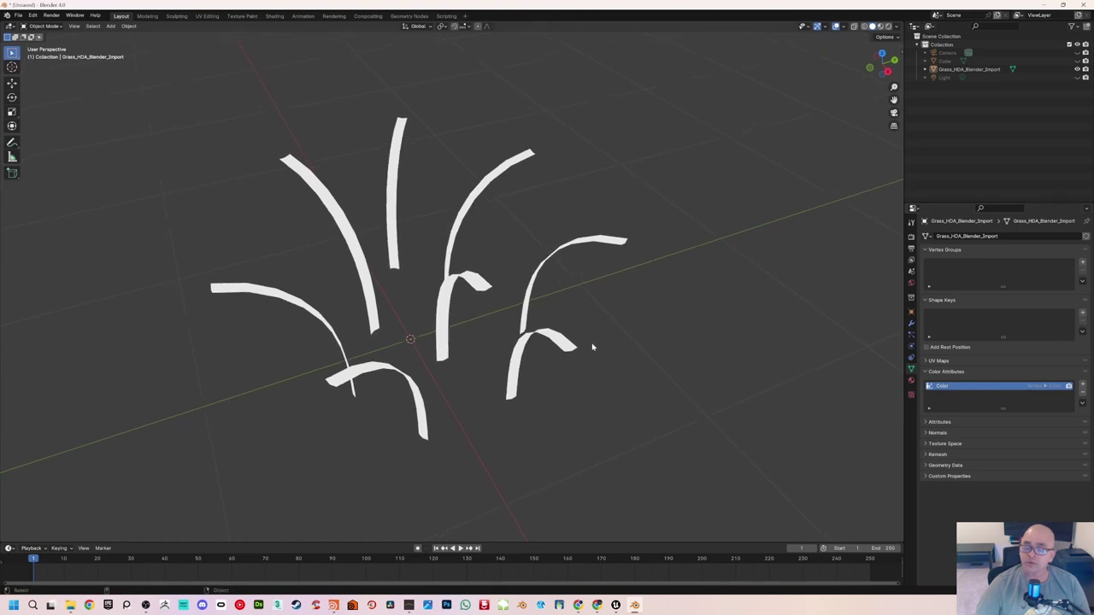
middle_click_drag(593, 345, 595, 342)
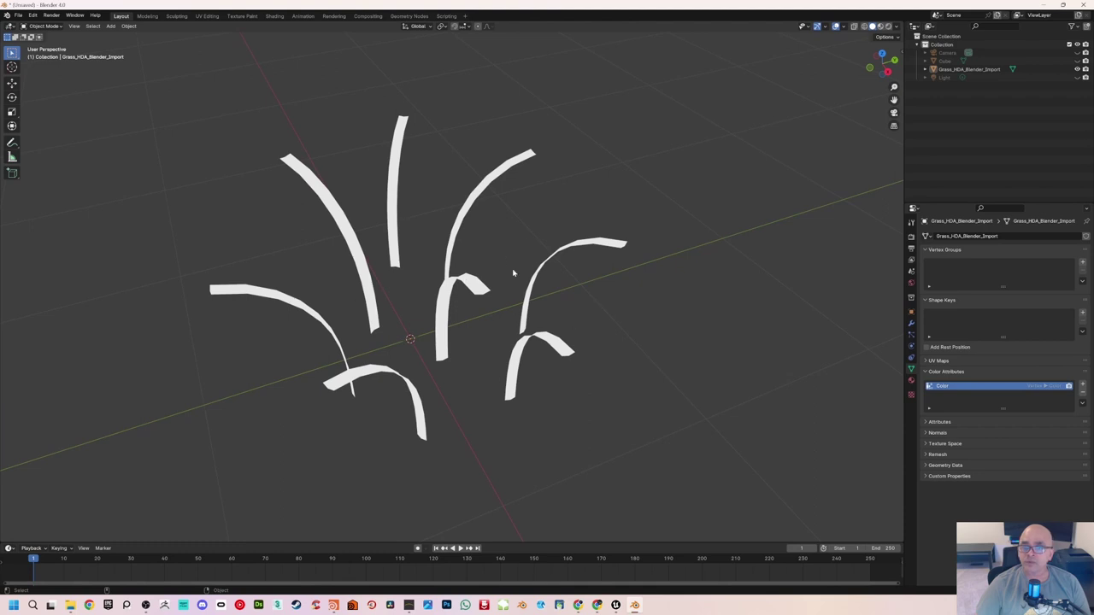
middle_click_drag(512, 273, 517, 272)
left_click(45, 26)
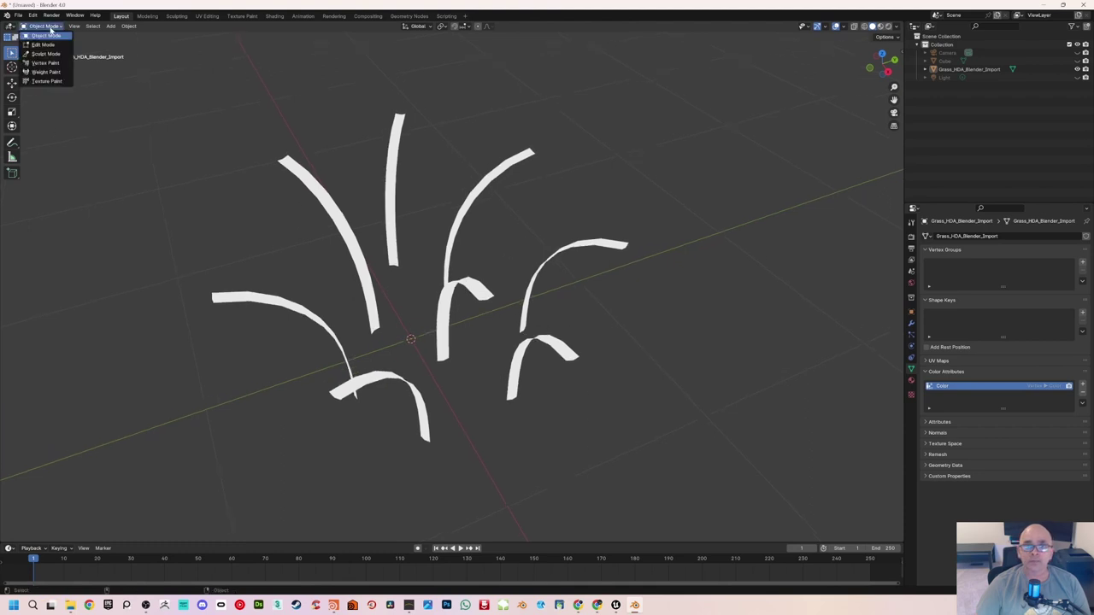
Step: Switch the grass to Vertex Paint mode and orbit to inspect the green blade colours
left_click(47, 63)
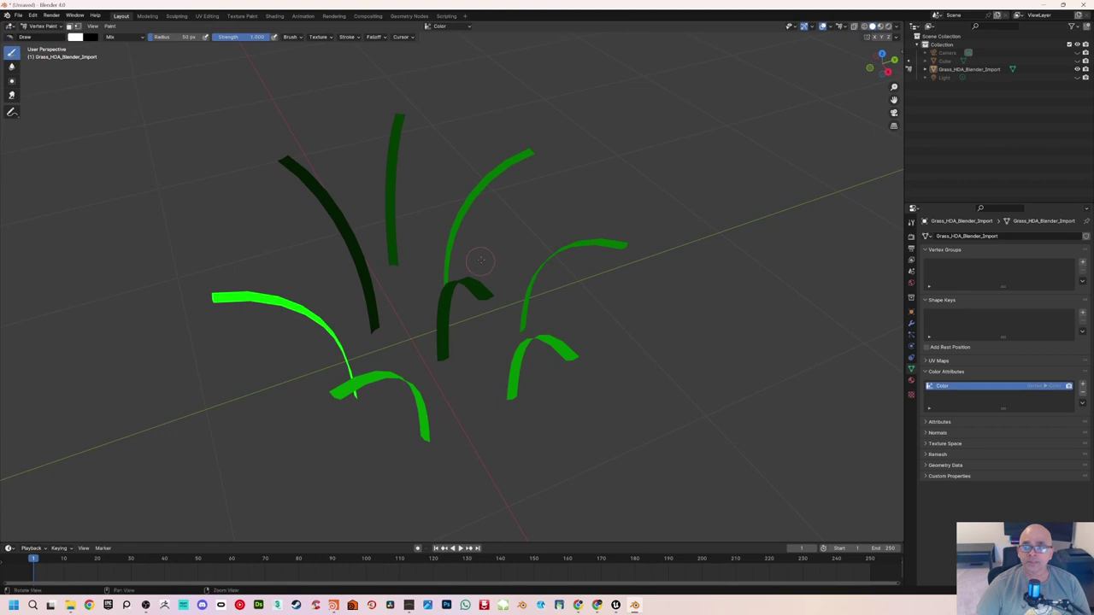
scroll(484, 244, "up", 2)
mouse_move(485, 238)
middle_mouse_down()
mouse_move(459, 239)
mouse_move(518, 229)
mouse_move(527, 274)
middle_mouse_up()
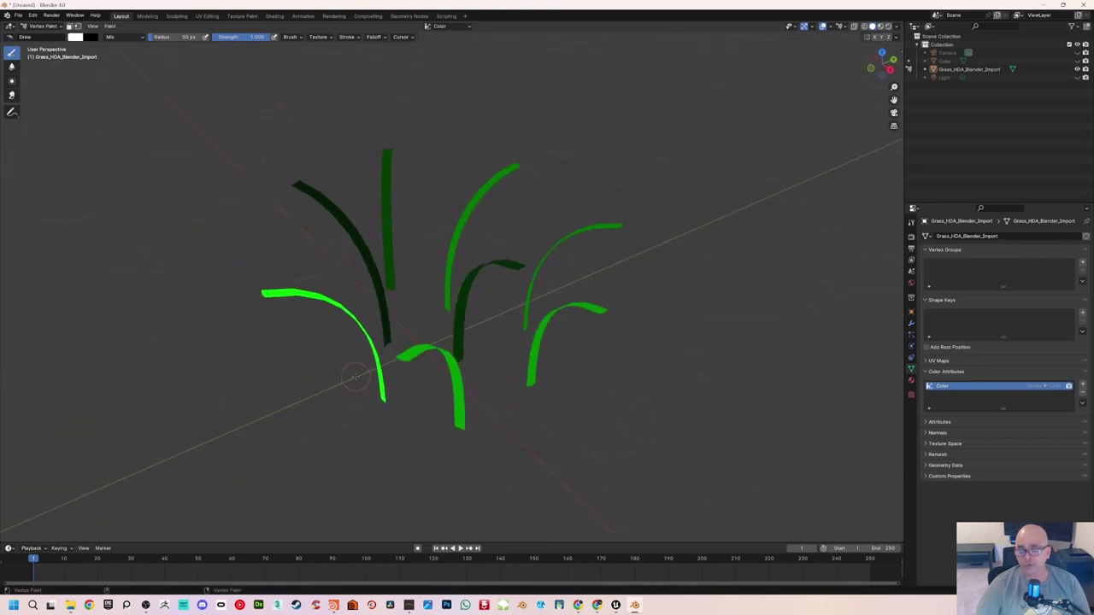
mouse_move(413, 324)
middle_mouse_down()
mouse_move(402, 283)
mouse_move(430, 250)
mouse_move(378, 223)
middle_mouse_up()
left_click(17, 15)
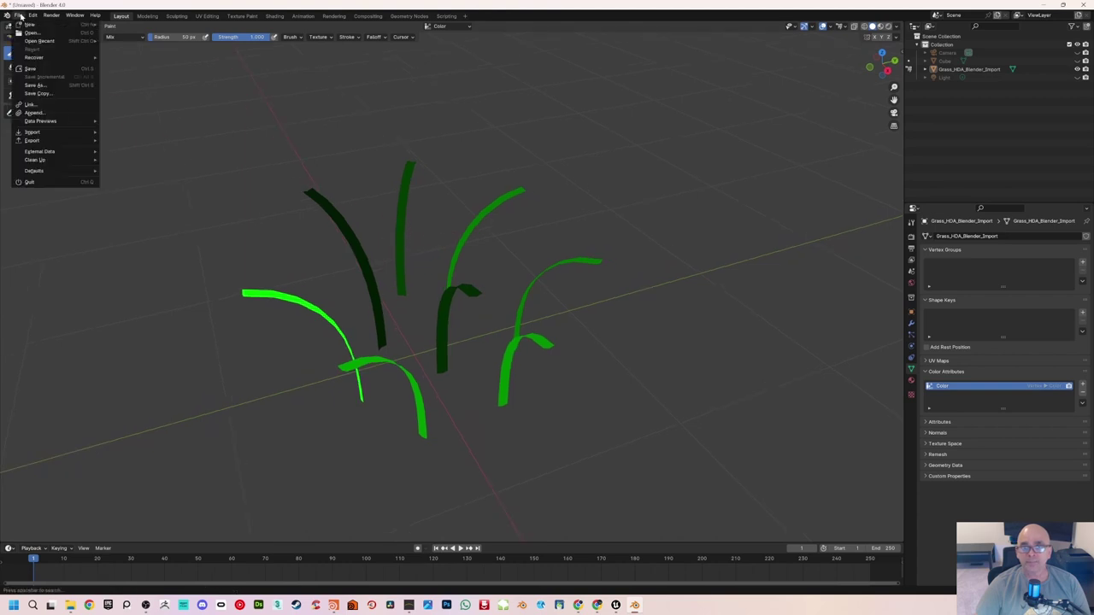
Step: Save the scene as Grass_HDA_01.blend in the project's Blender folder
left_click(43, 86)
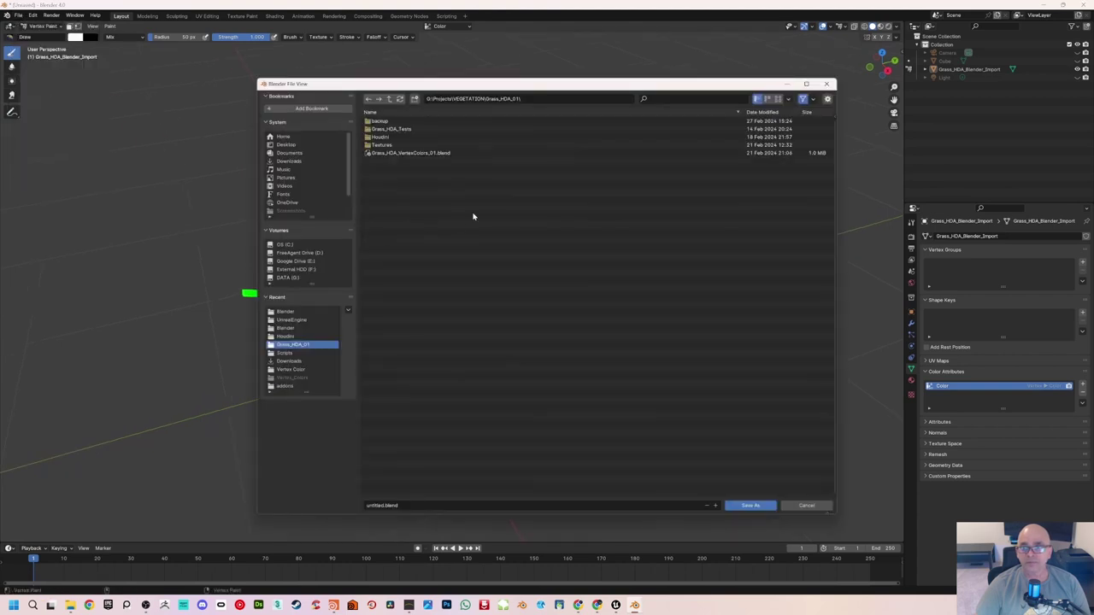
left_click(291, 312)
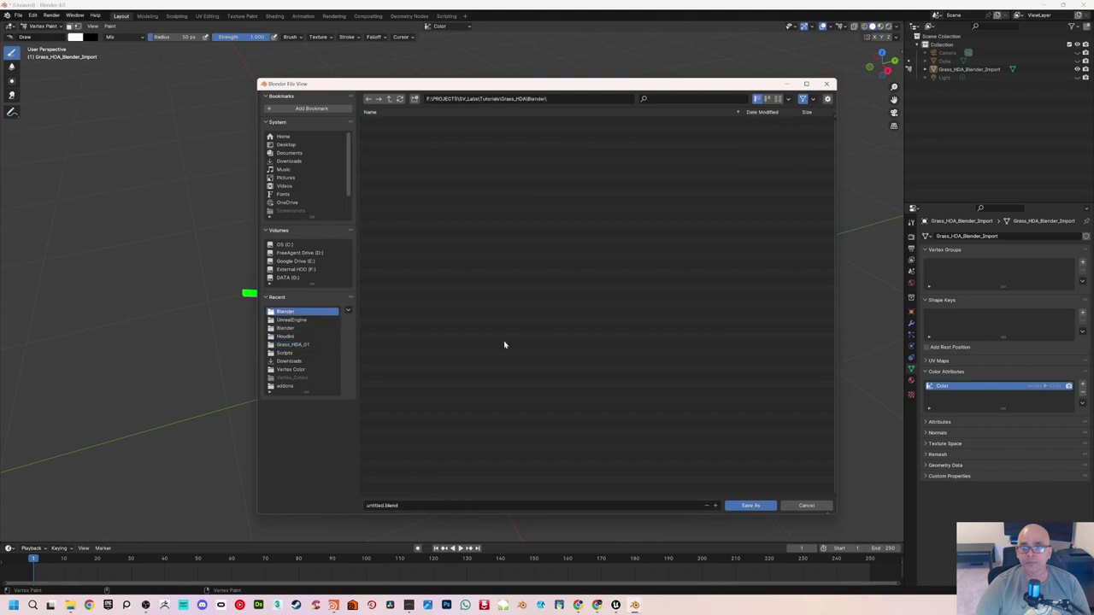
left_click(445, 505)
key("BackSpace")
type("Gras")
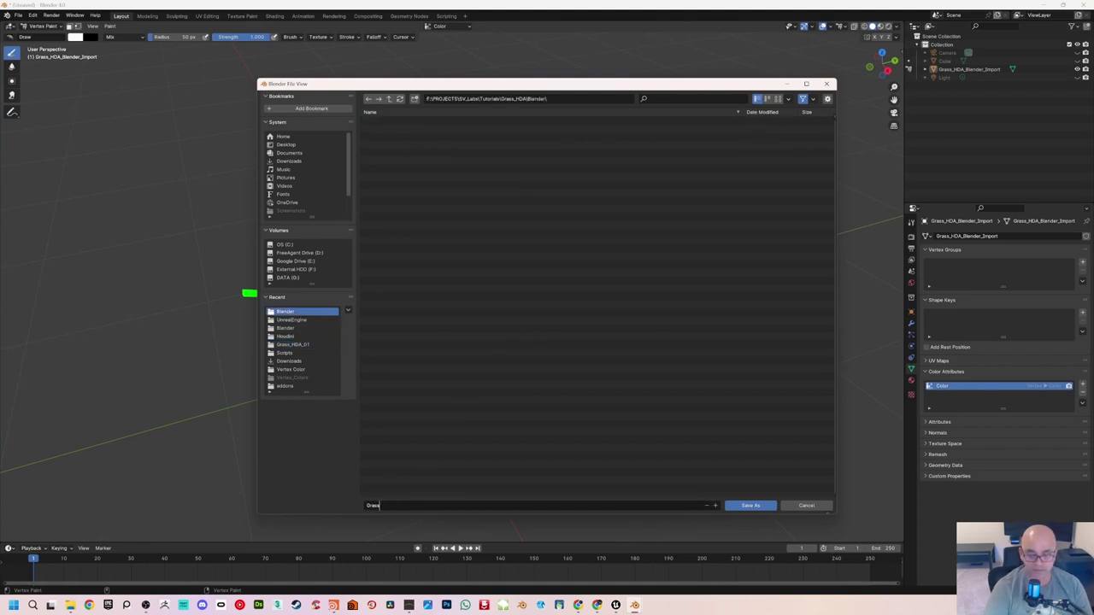
type("s_HDA")
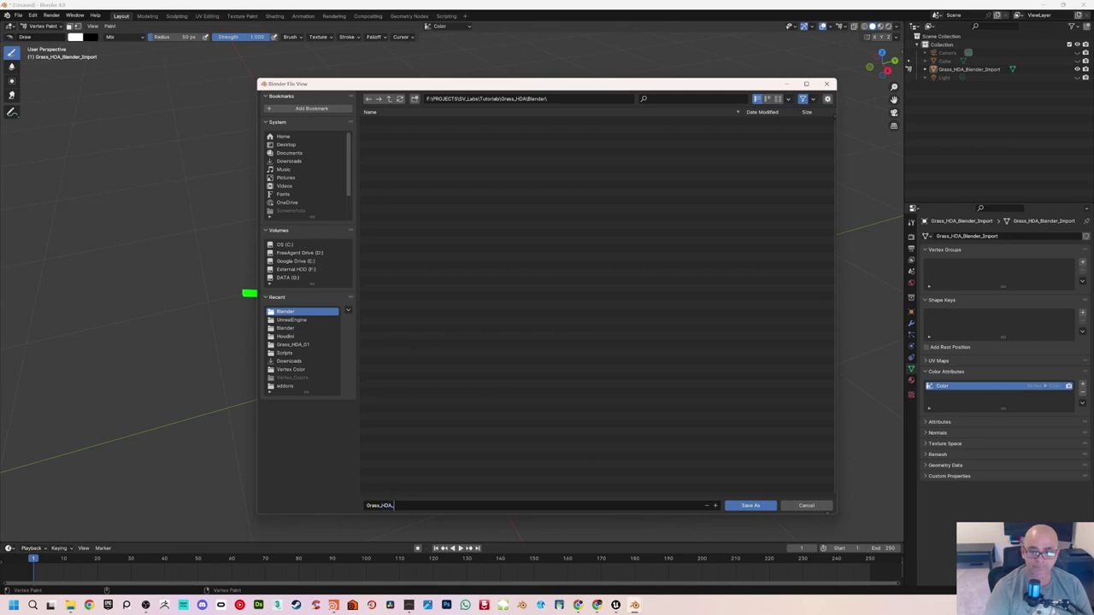
type("_01.blend")
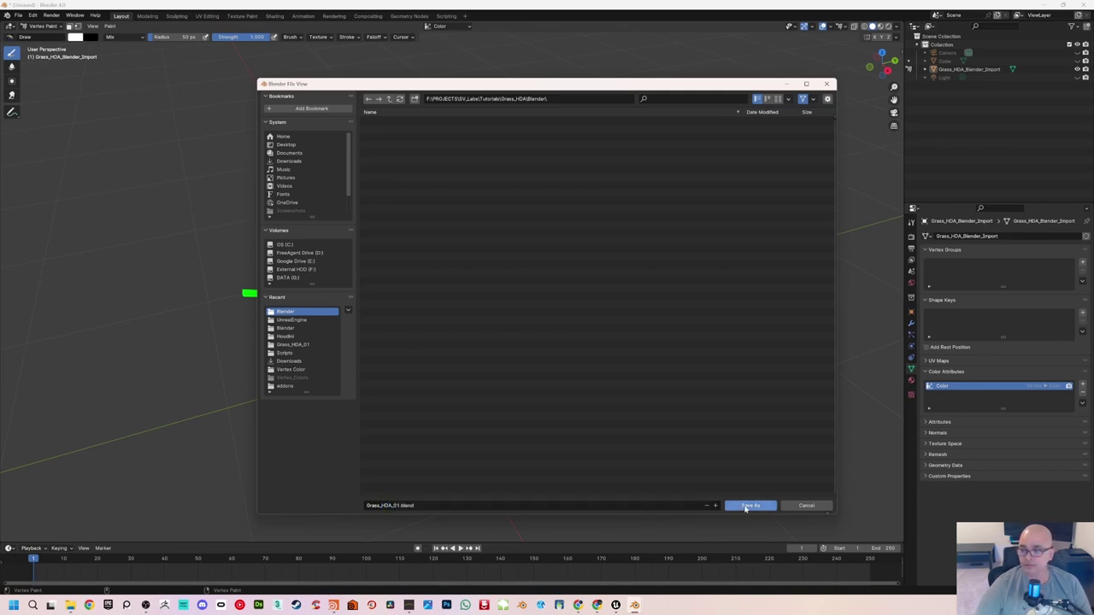
left_click(744, 505)
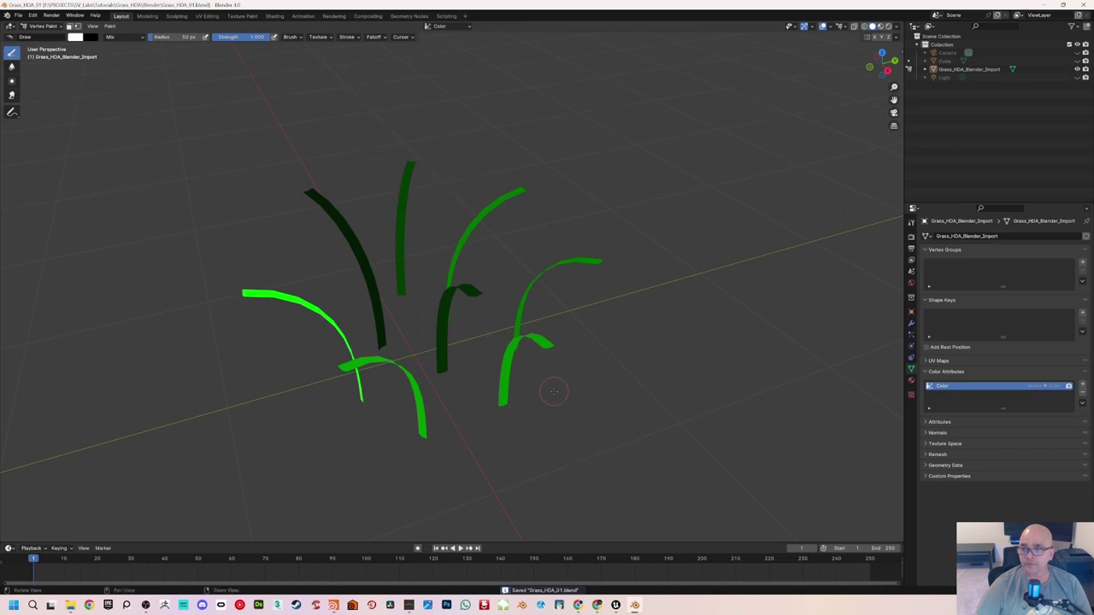
Step: Select the Grass_HDA_Blender_Import object in the Outliner
middle_click_drag(415, 253, 355, 272)
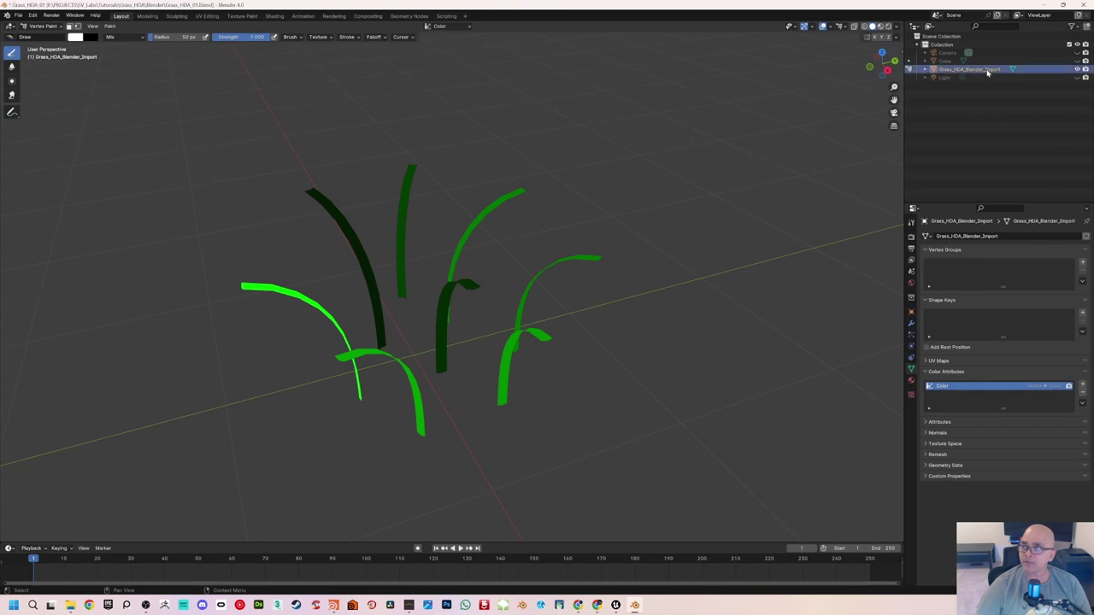
left_click(958, 70)
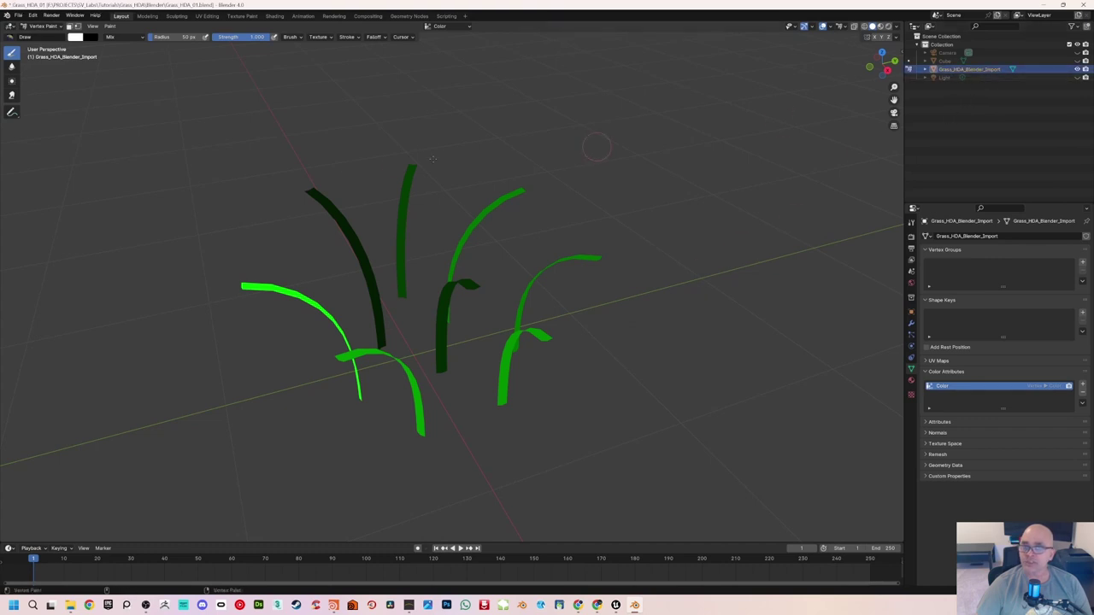
left_click(18, 16)
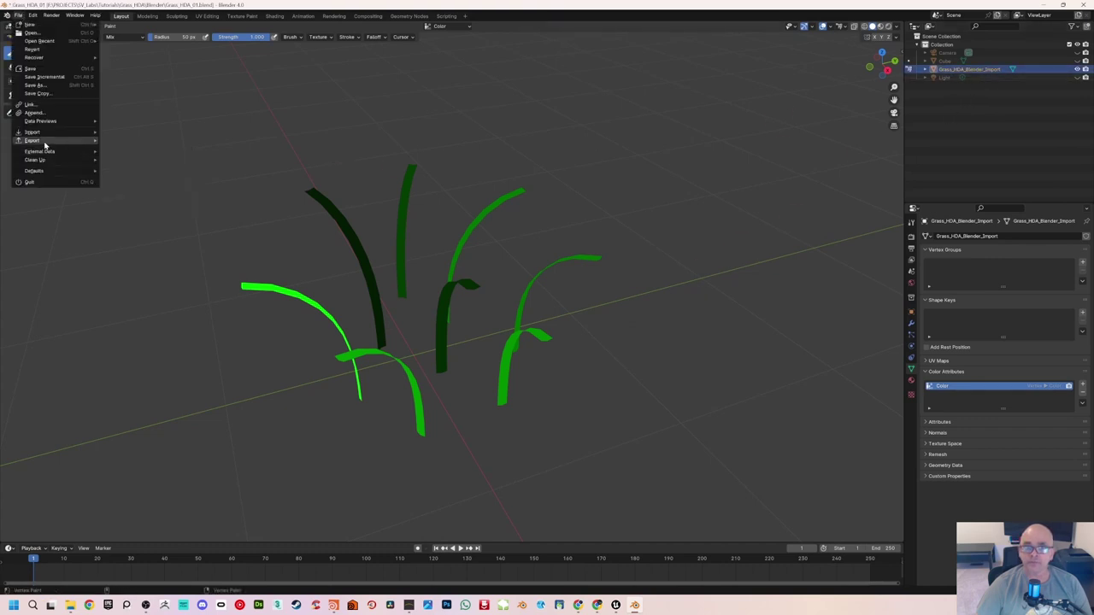
Step: Start an FBX export to the UnrealEngine folder and delete the old Pampass grass test FBX there
mouse_move(45, 141)
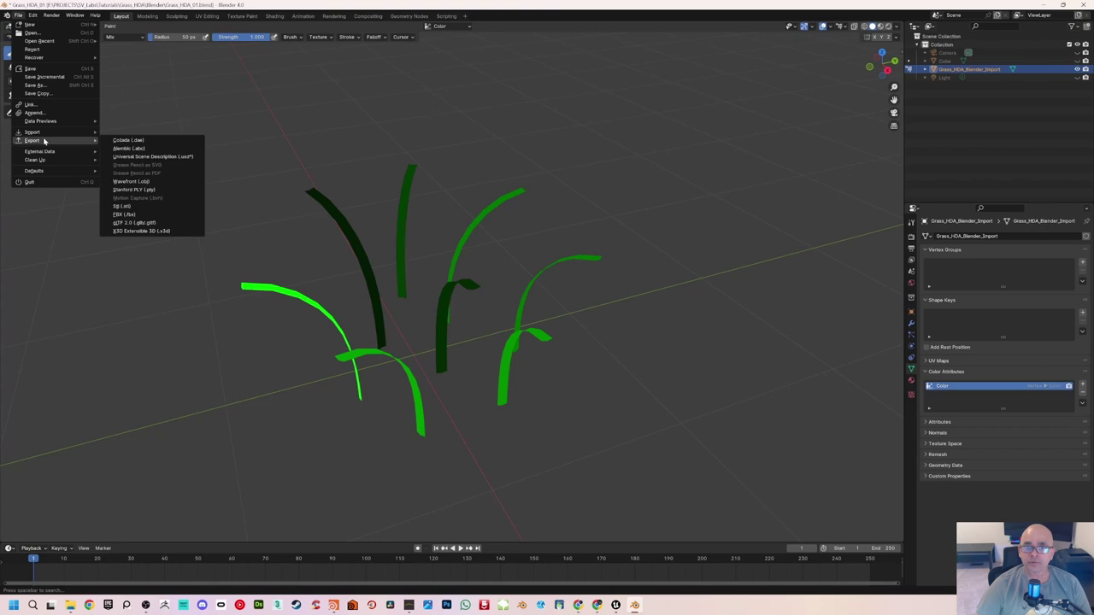
left_click(128, 215)
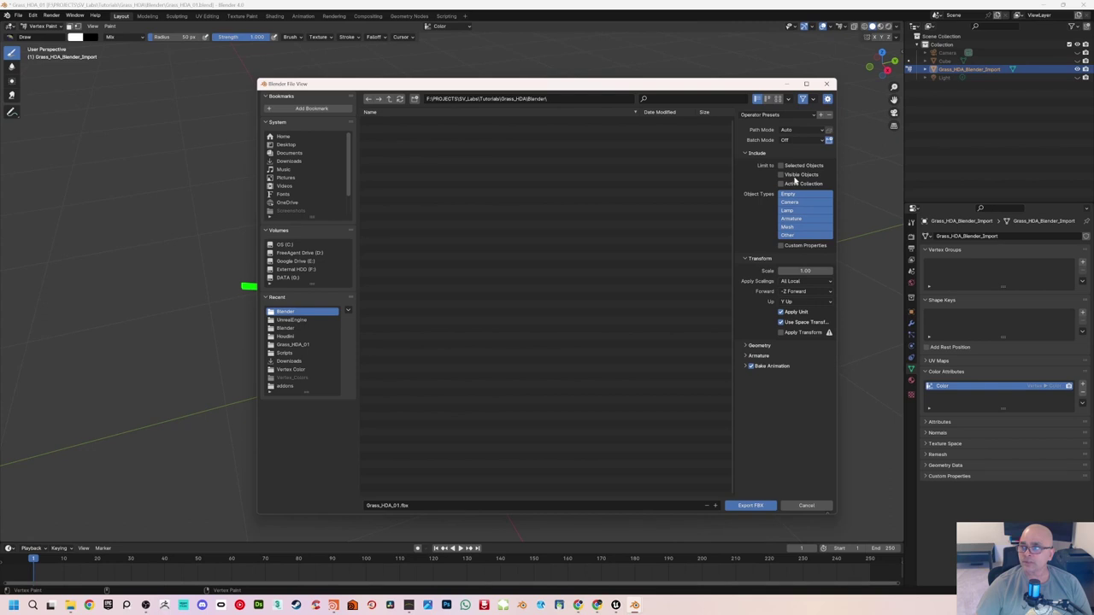
left_click(295, 319)
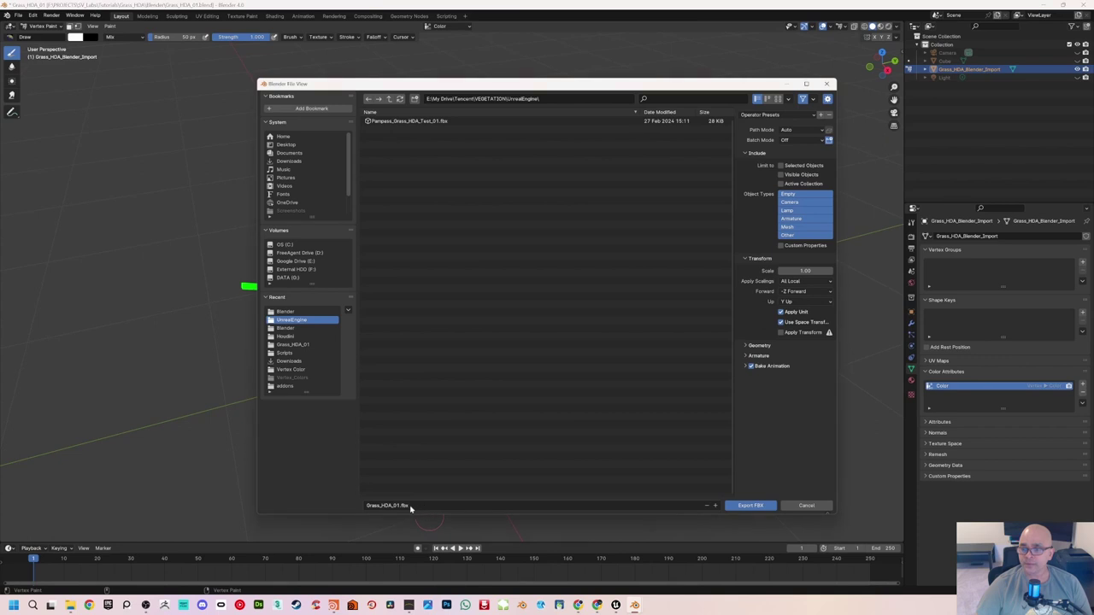
left_click(409, 122)
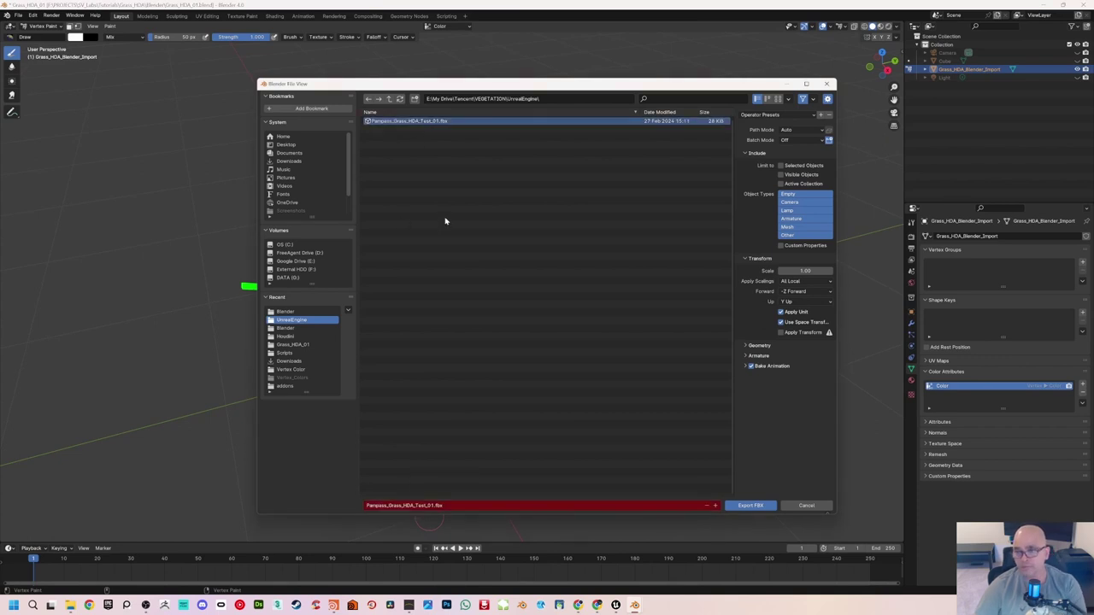
key("Delete")
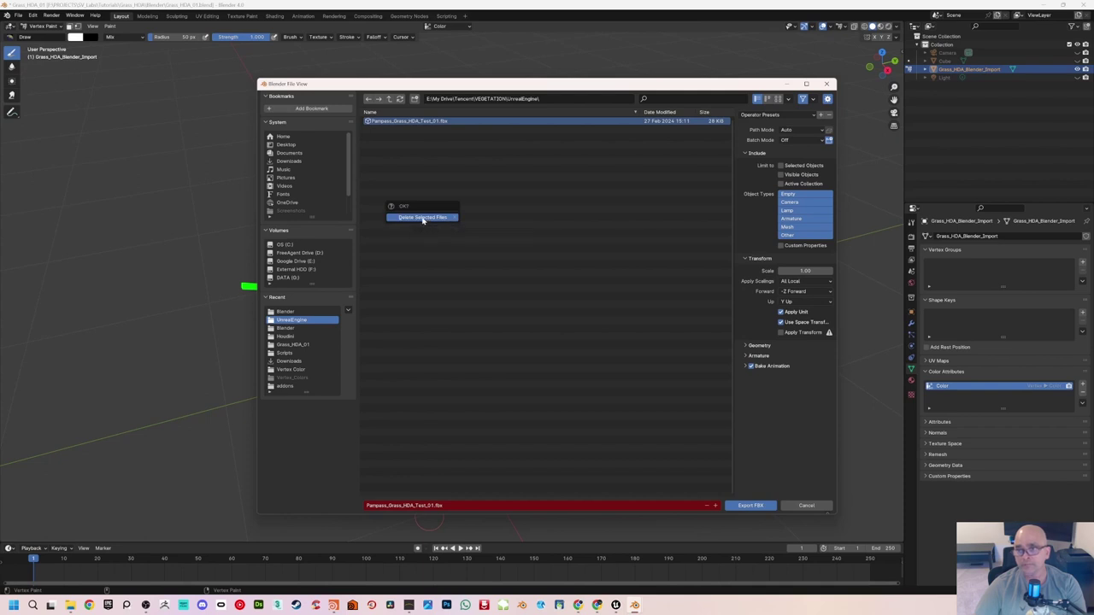
left_click(422, 218)
Step: Export the selected grass as Grass_HDA_Blender_Export.fbx with sRGB vertex colours
left_click(453, 506)
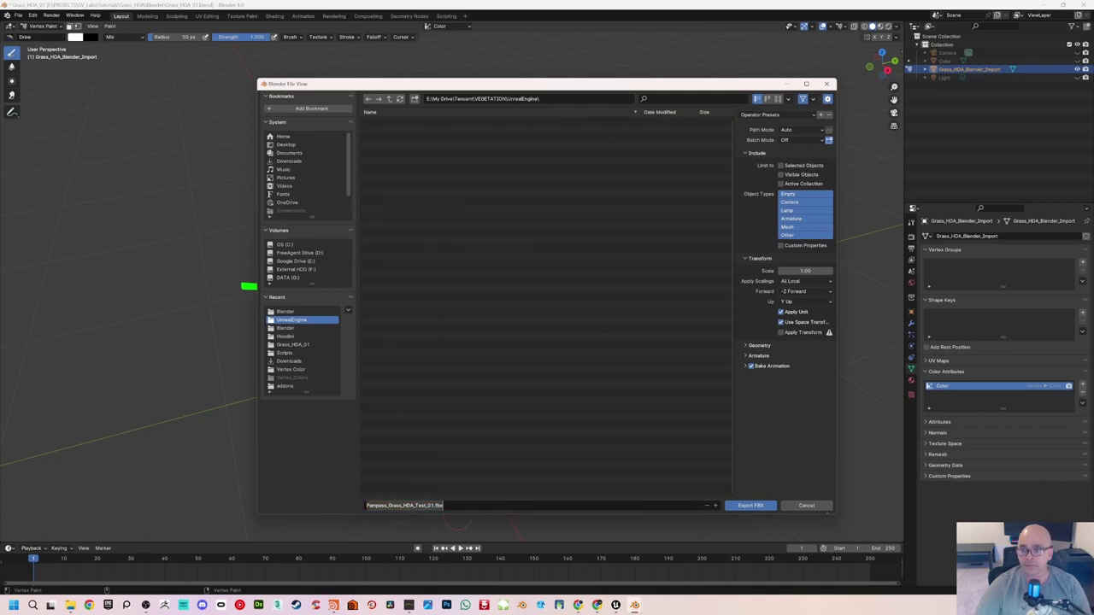
type("0ras")
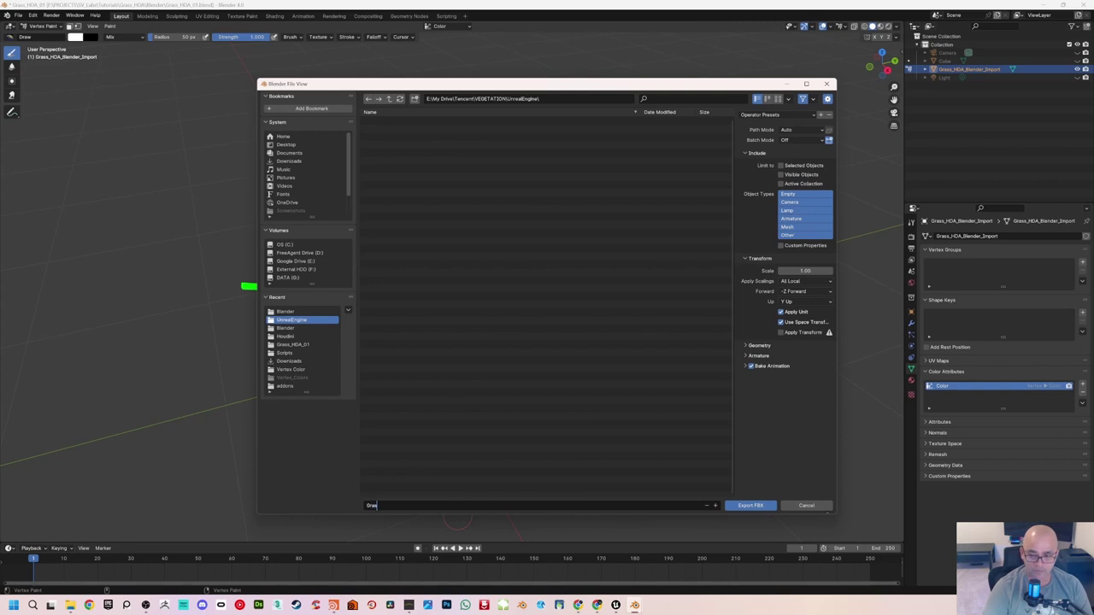
type("s_HDA_Blende")
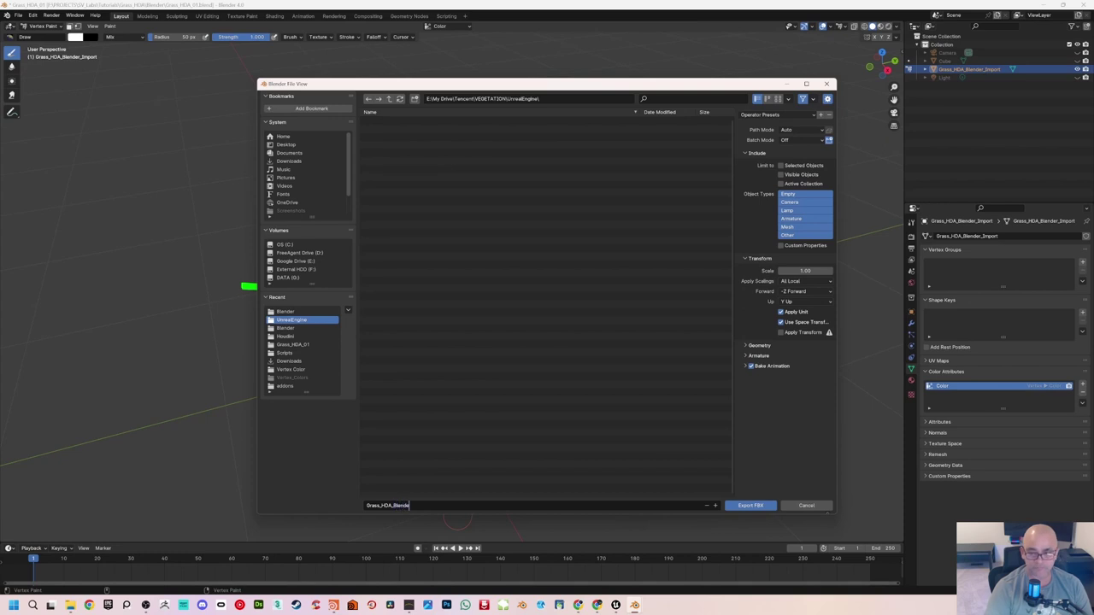
type("r_Exp")
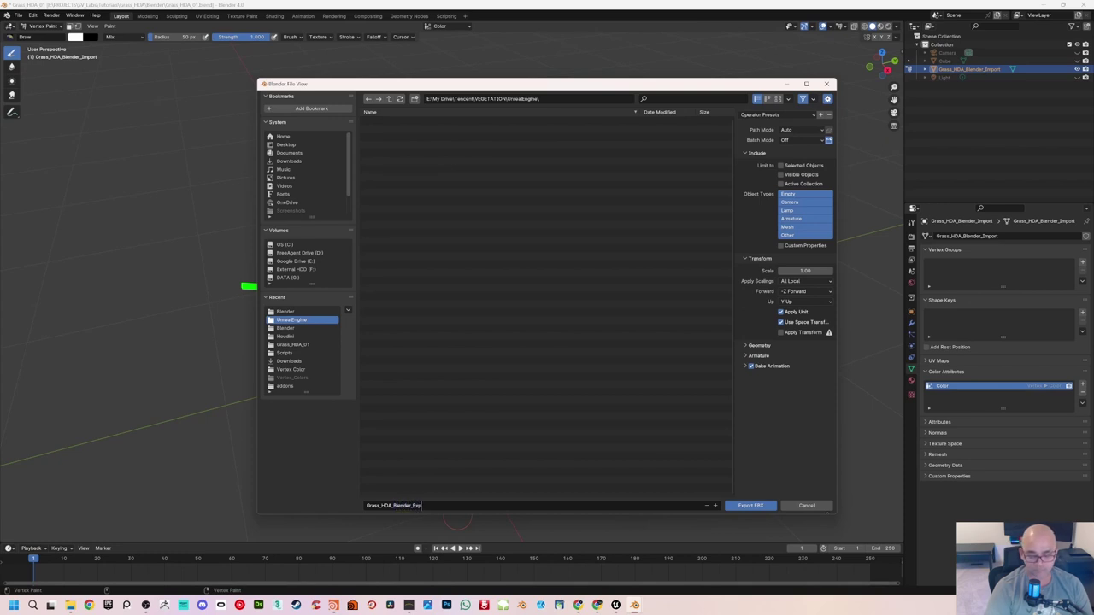
type("ort")
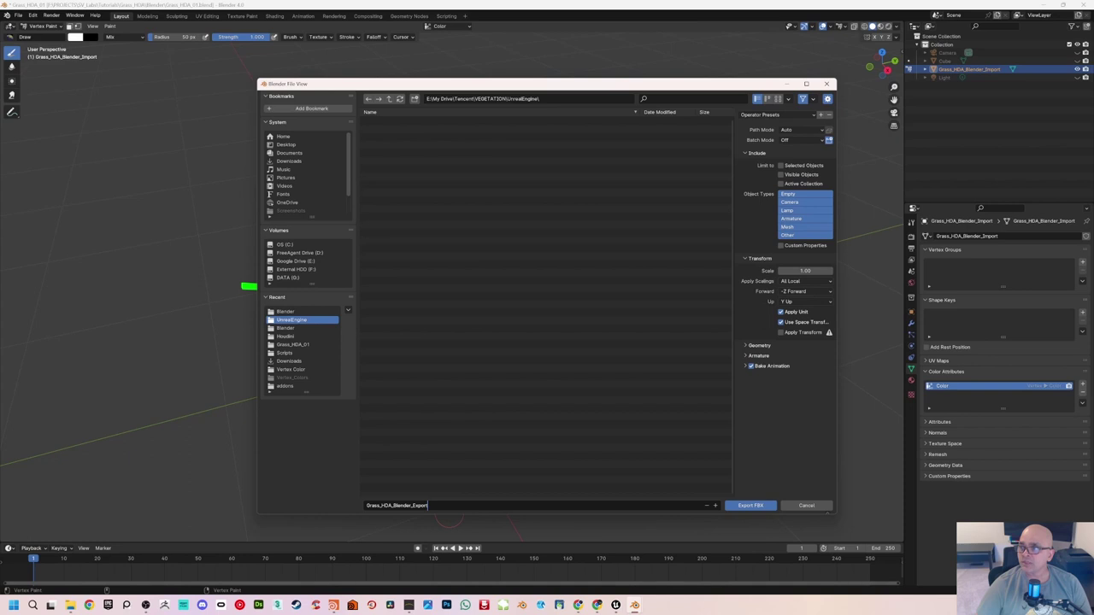
left_click(781, 167)
left_click_drag(733, 222, 701, 220)
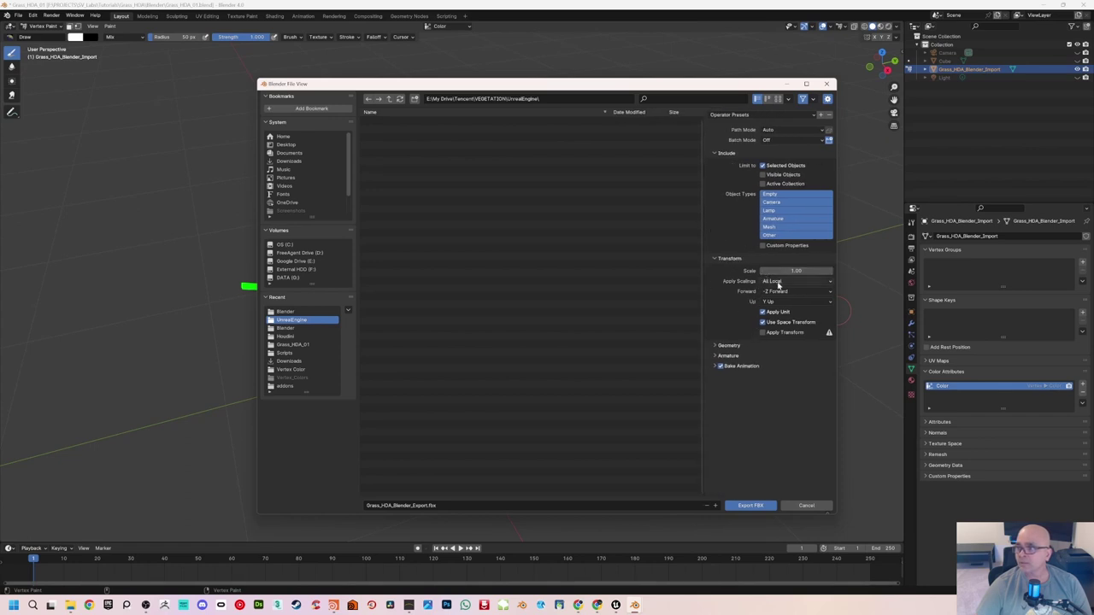
left_click(716, 346)
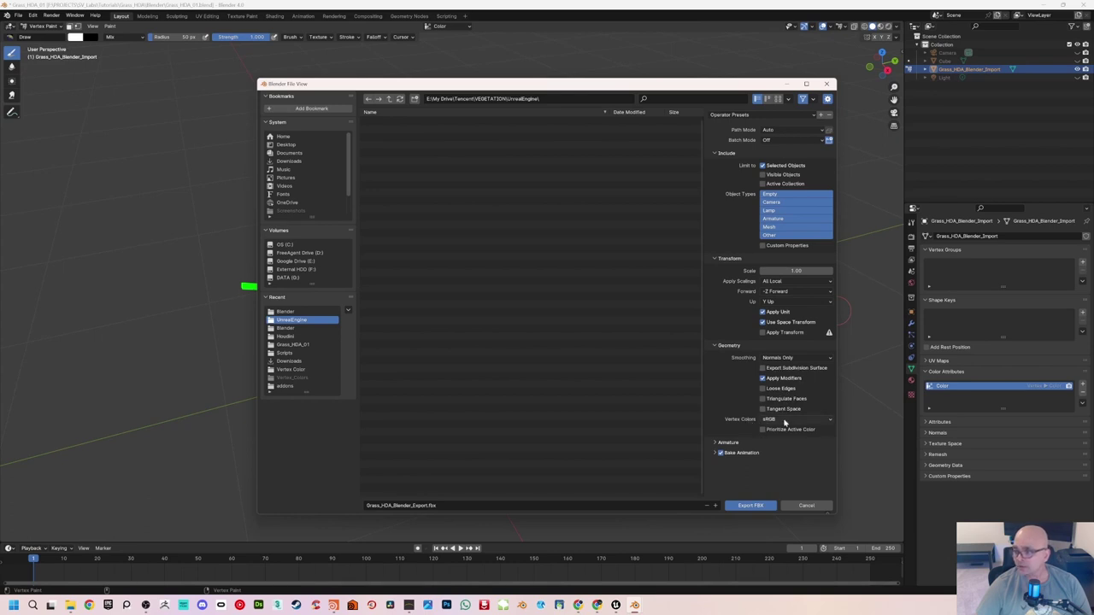
left_click(831, 420)
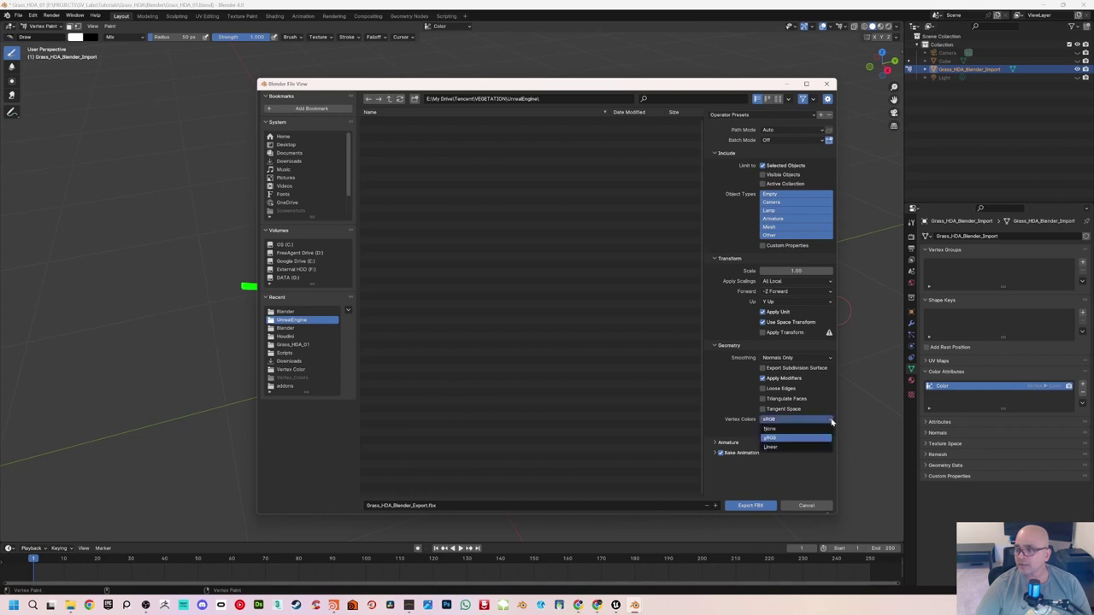
left_click(831, 420)
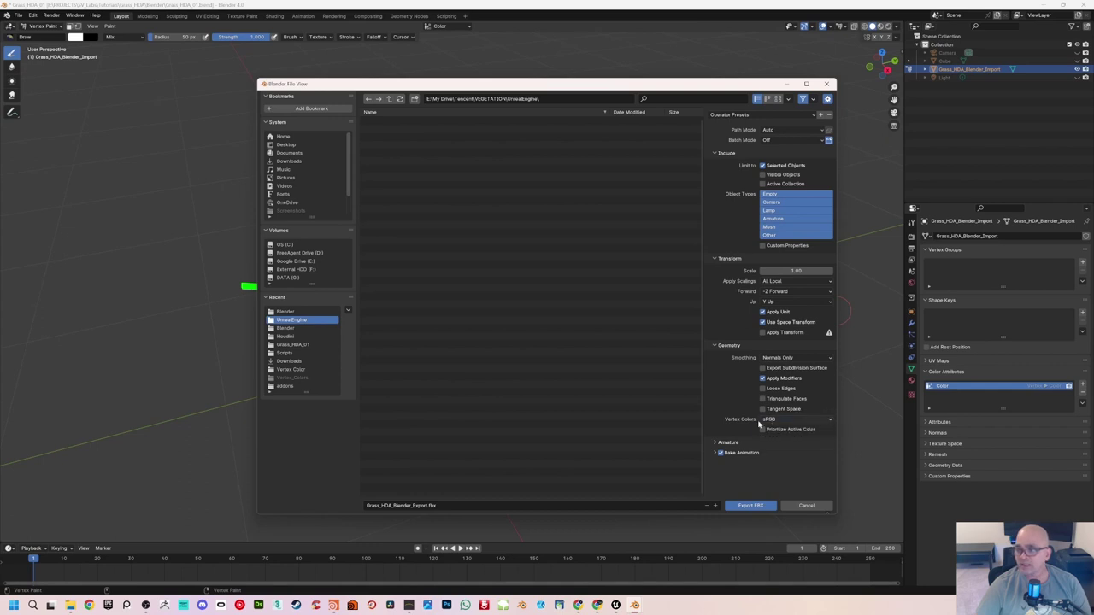
left_click(750, 506)
middle_click_drag(588, 403, 590, 376)
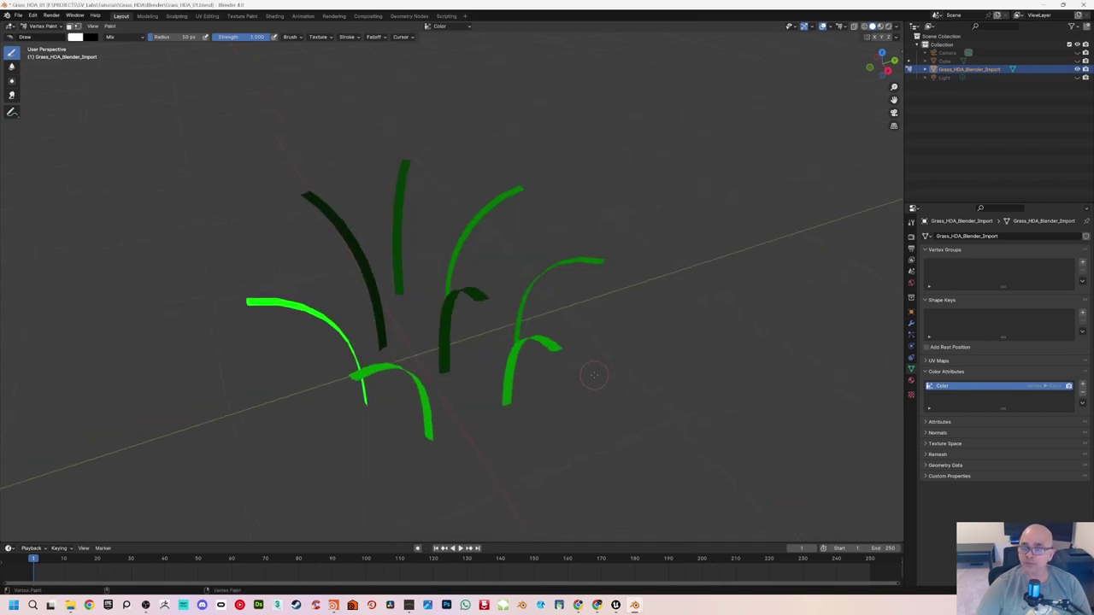
Step: Switch to Unreal's Grass_HDA_Test_01 level and pitch the view up toward the sky
left_click(616, 605)
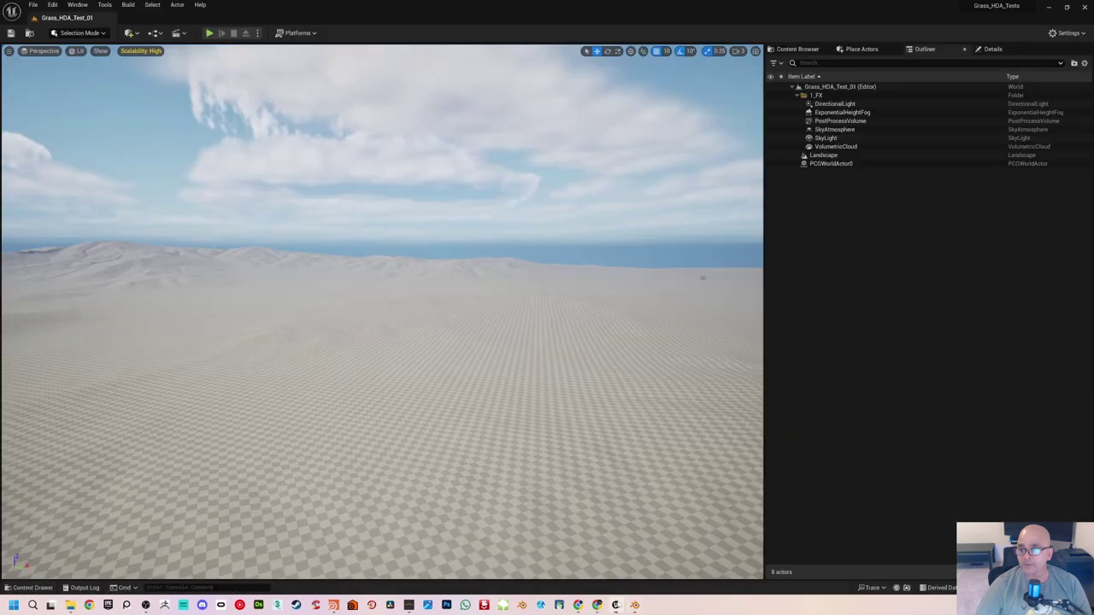
right_click_drag(489, 282, 545, 202)
right_click_drag(544, 241, 544, 241)
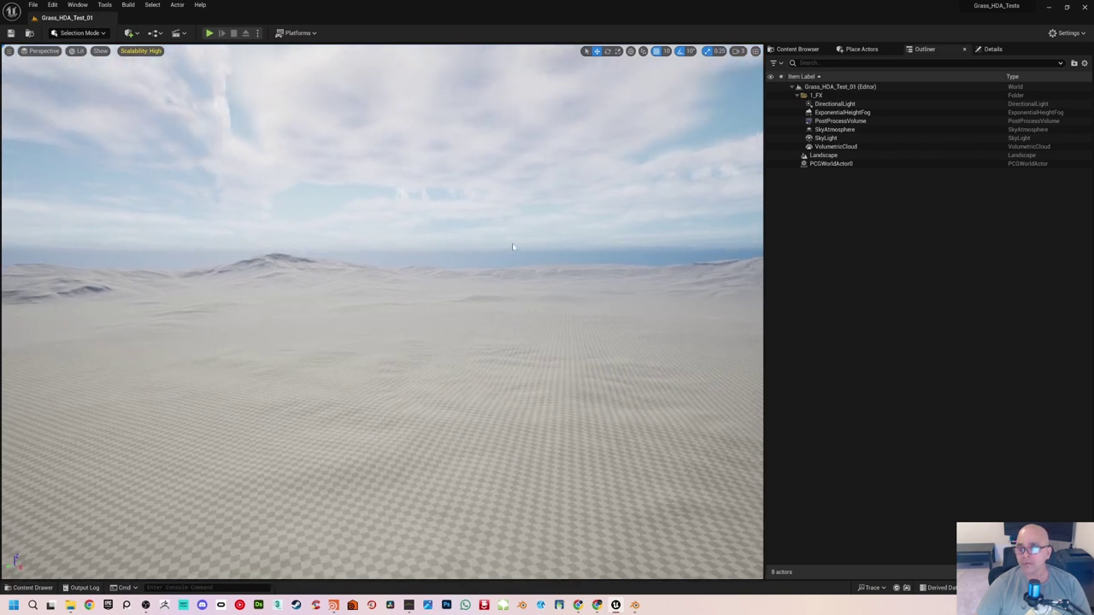
scroll(479, 226, "up", 2)
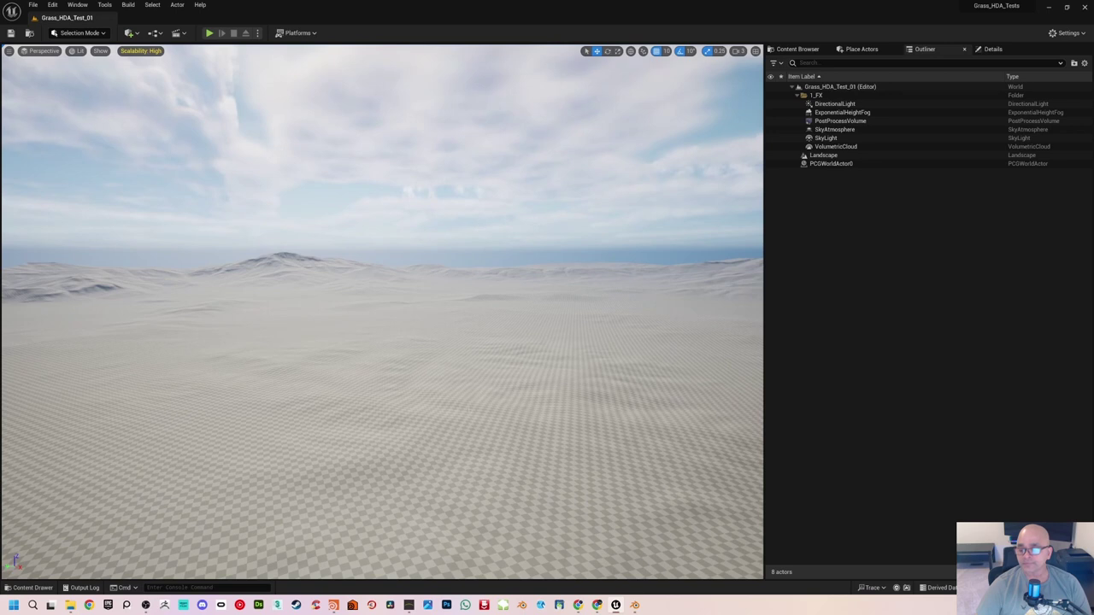
Step: Switch to Gaea and orbit the 3D view to inspect the mountain terrain
mouse_move(409, 605)
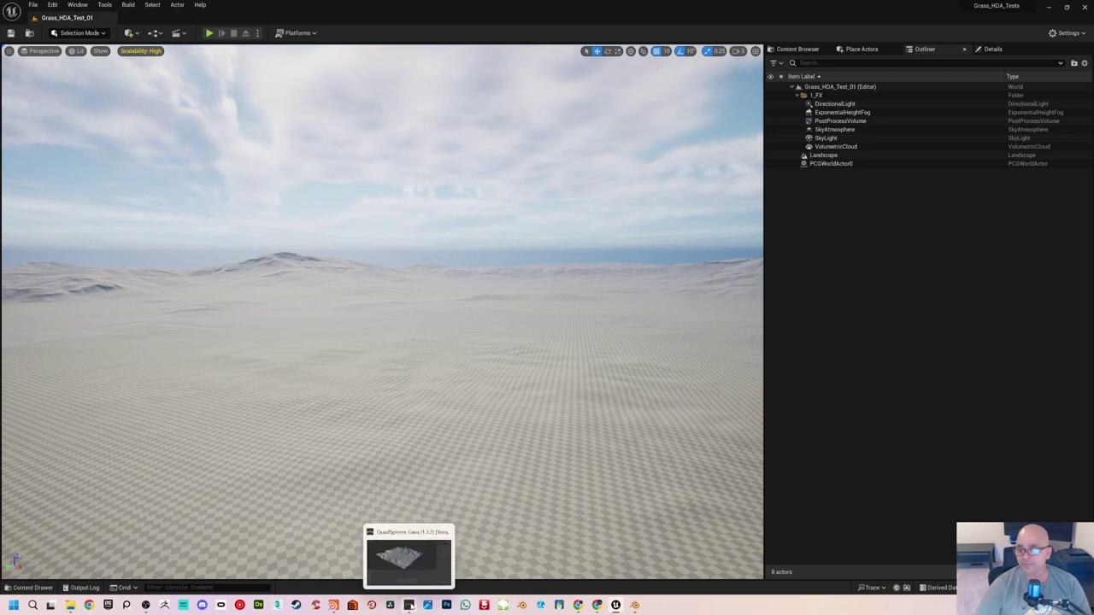
left_click(416, 564)
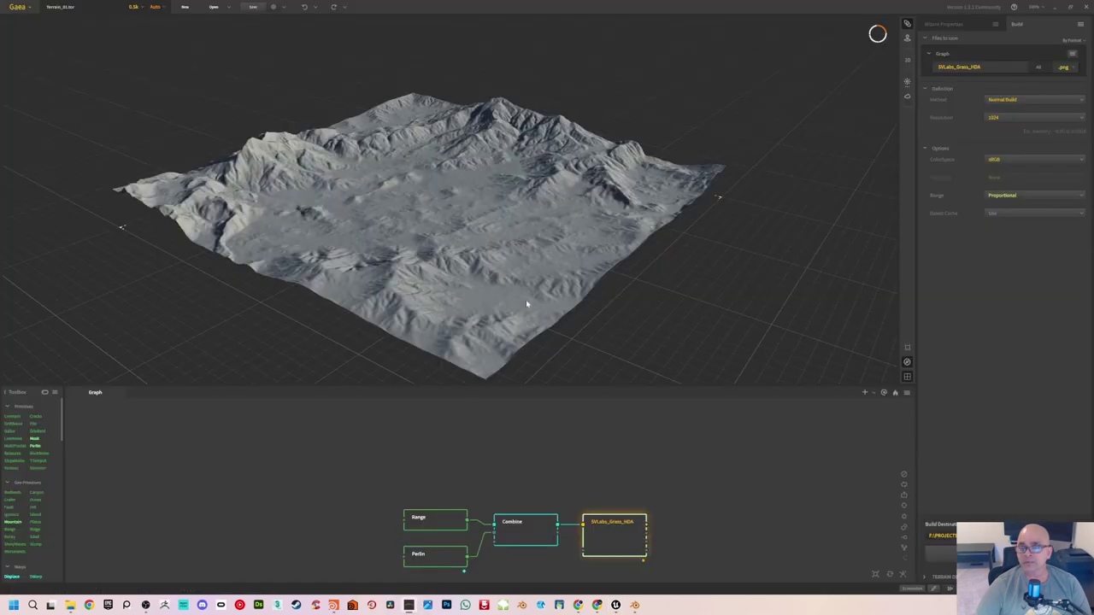
mouse_move(597, 294)
left_mouse_down()
mouse_move(572, 298)
mouse_move(573, 285)
mouse_move(602, 290)
left_mouse_up()
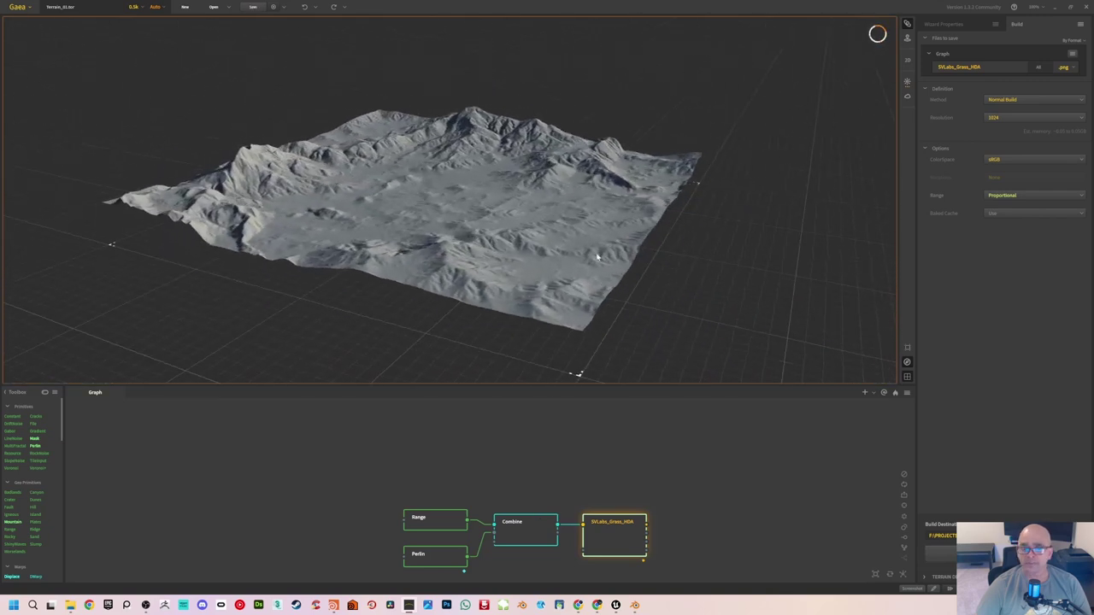
left_click_drag(597, 256, 595, 242)
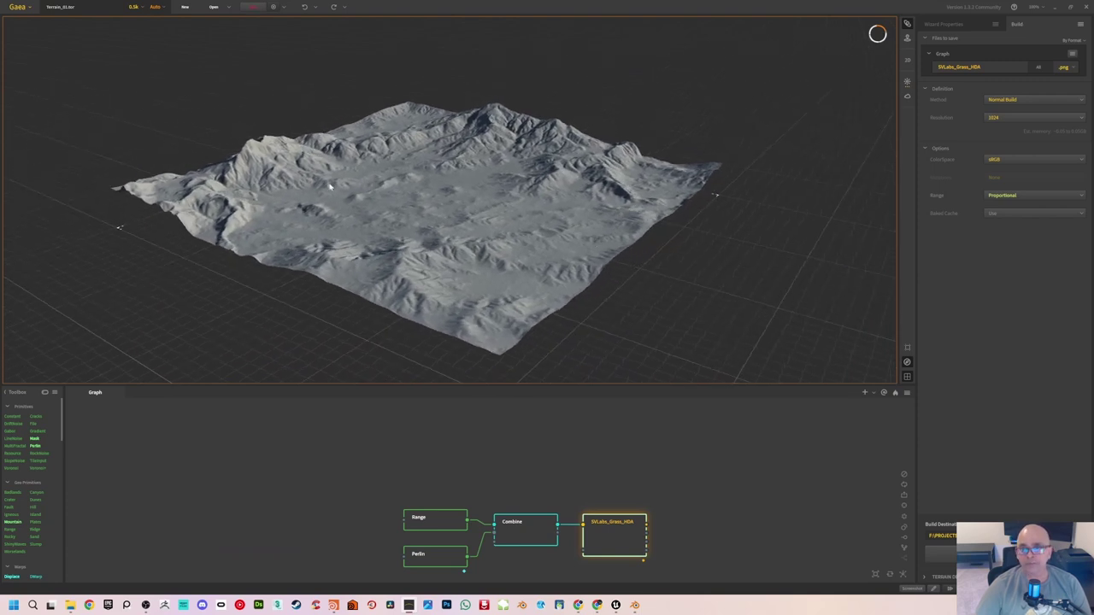
left_click_drag(460, 210, 477, 184)
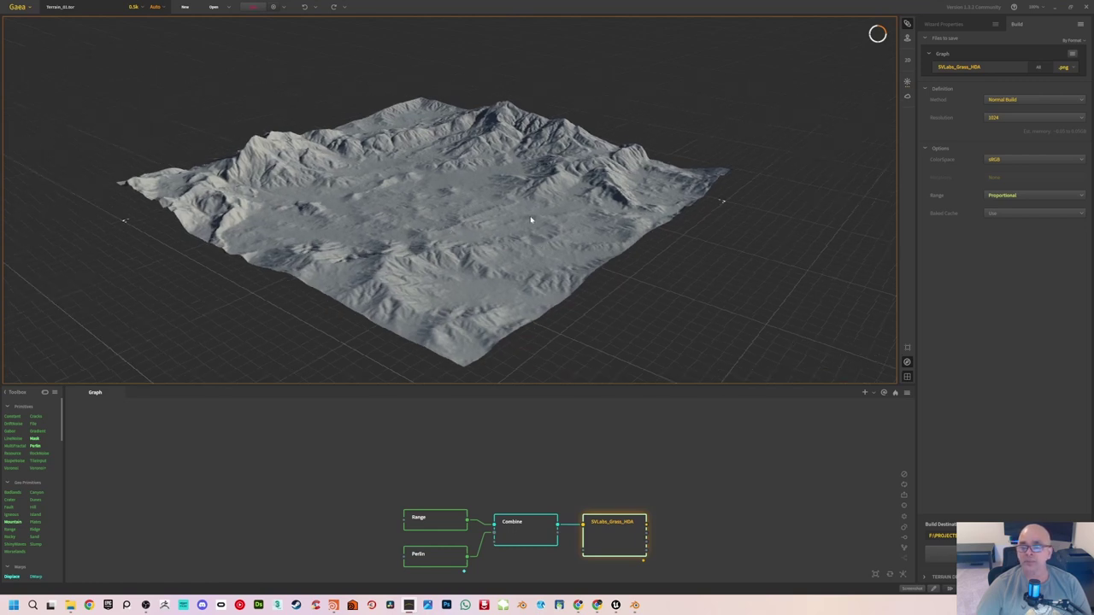
Step: Re-center the Range, Perlin and Combine node chain and rotate the terrain view slightly
middle_click_drag(460, 483, 441, 447)
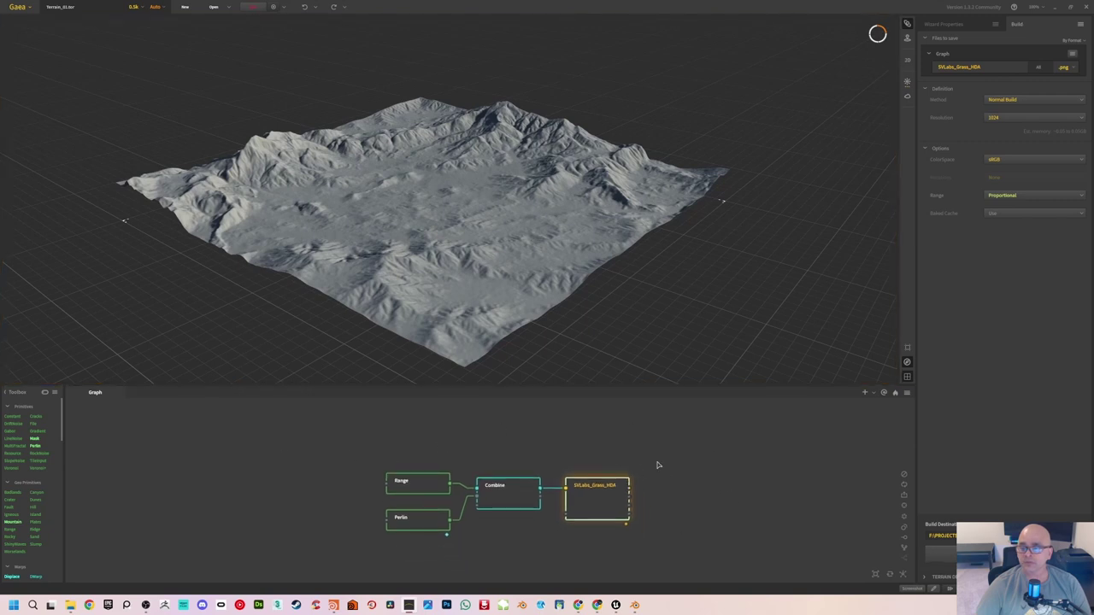
middle_click_drag(659, 441, 603, 447)
left_click_drag(311, 440, 457, 542)
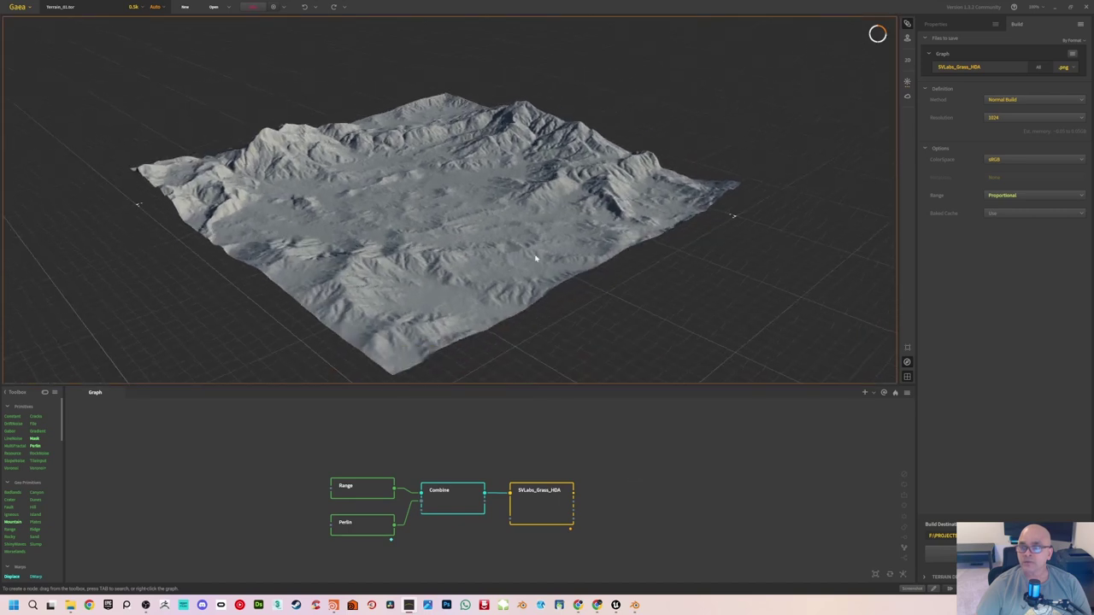
left_click_drag(539, 260, 556, 227)
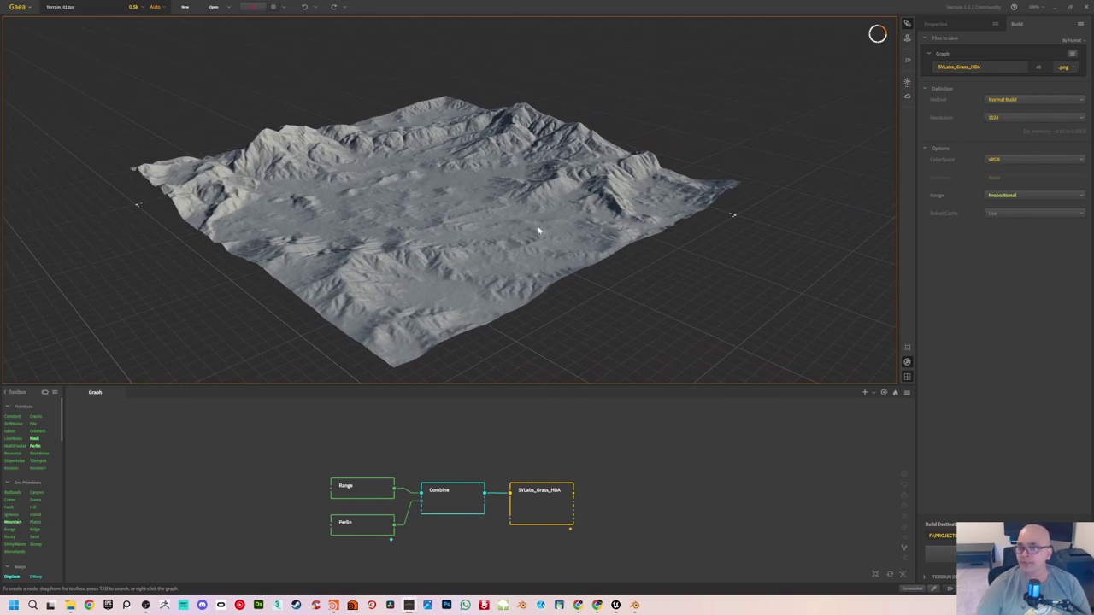
left_click_drag(538, 229, 542, 232)
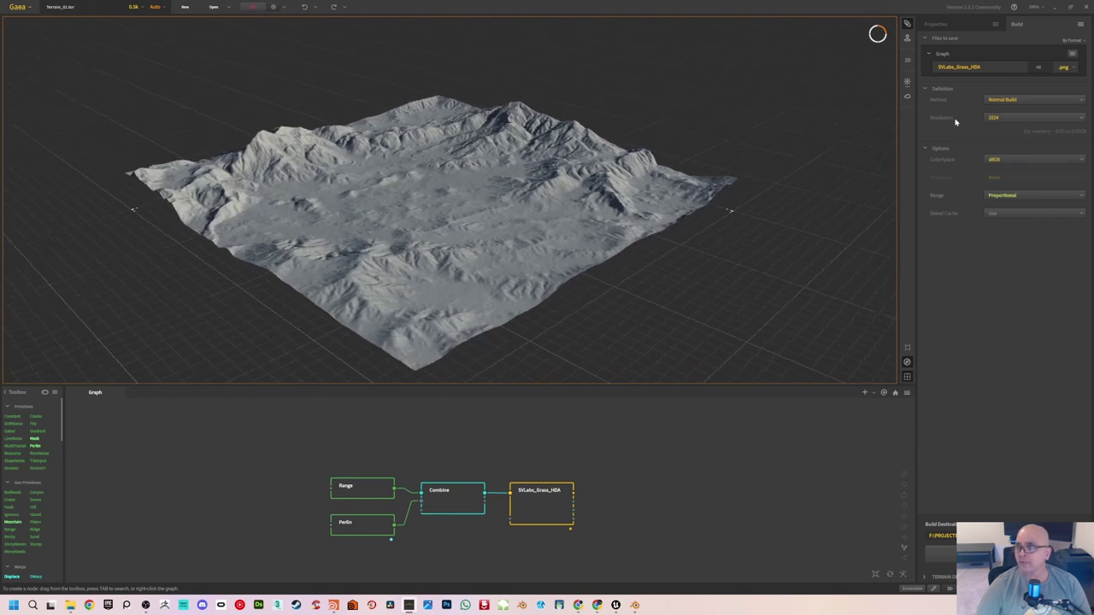
left_click(1013, 120)
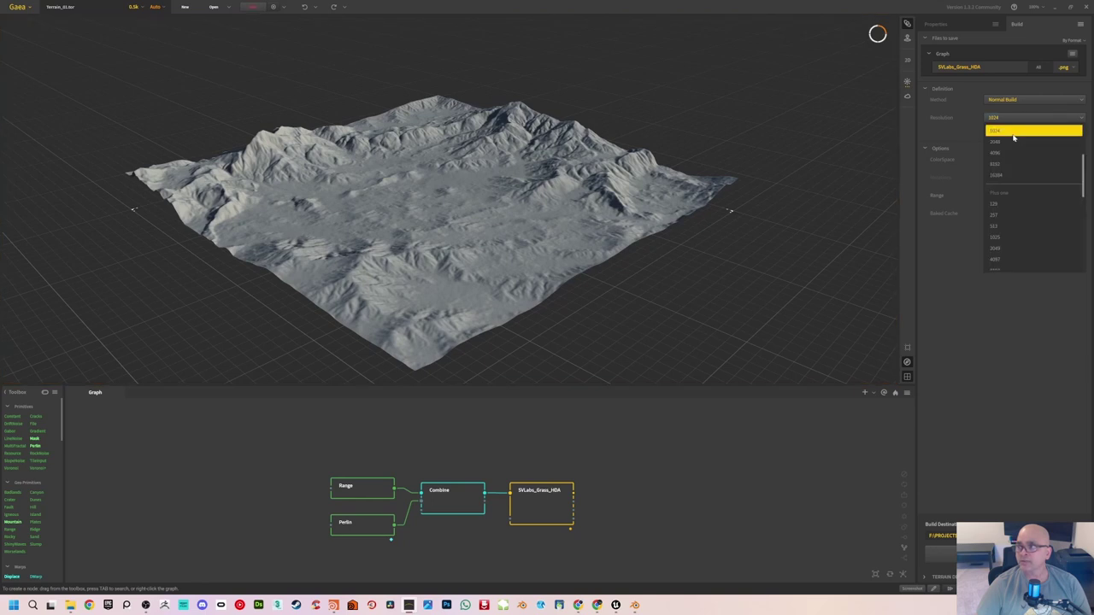
left_click(1008, 143)
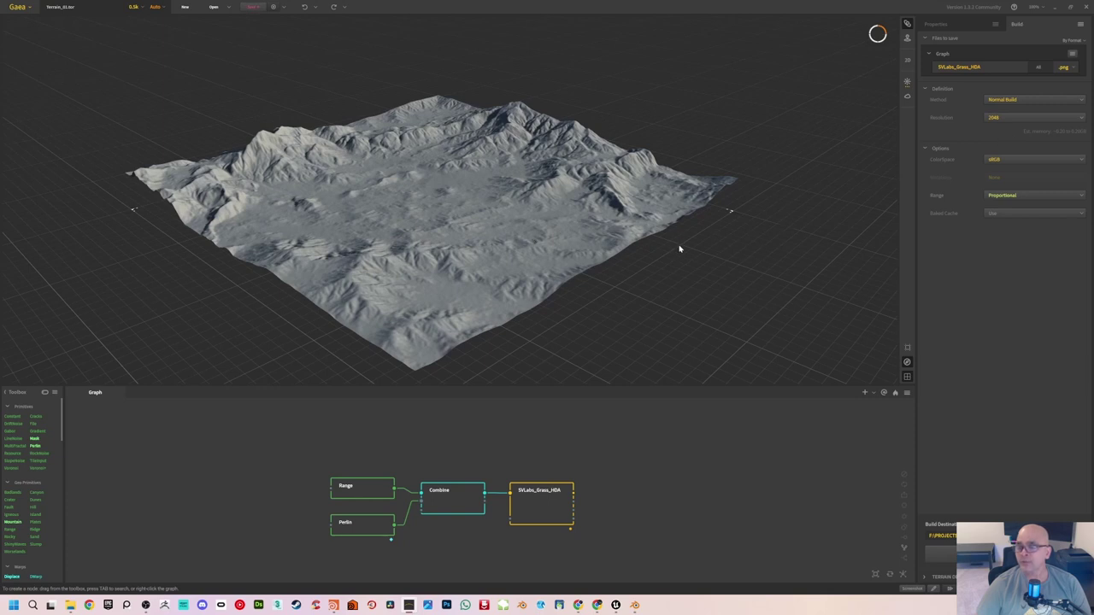
left_click_drag(679, 249, 706, 232)
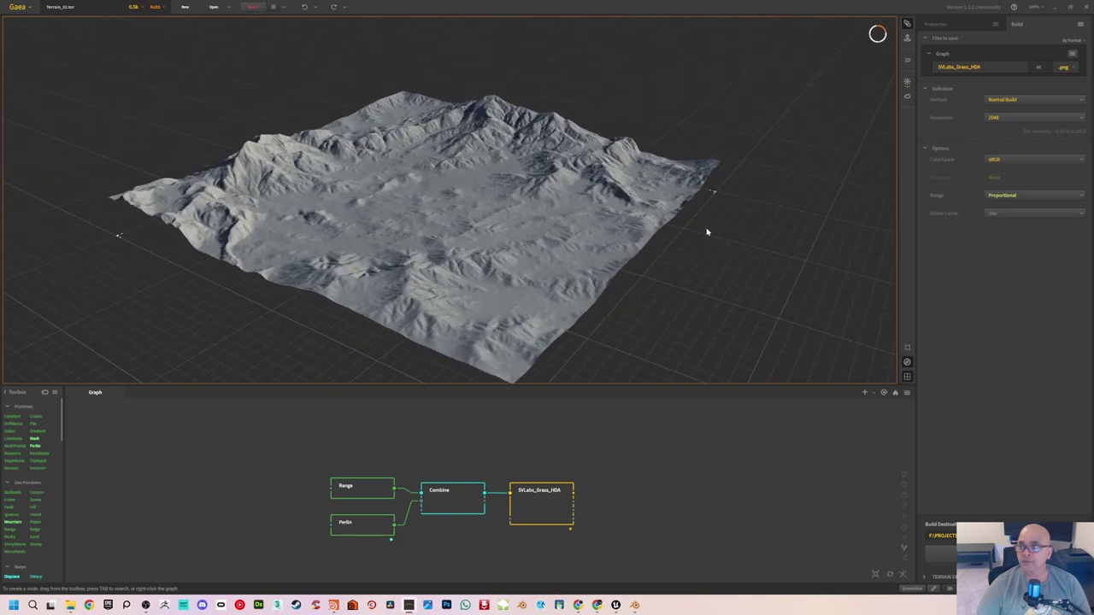
left_click(996, 117)
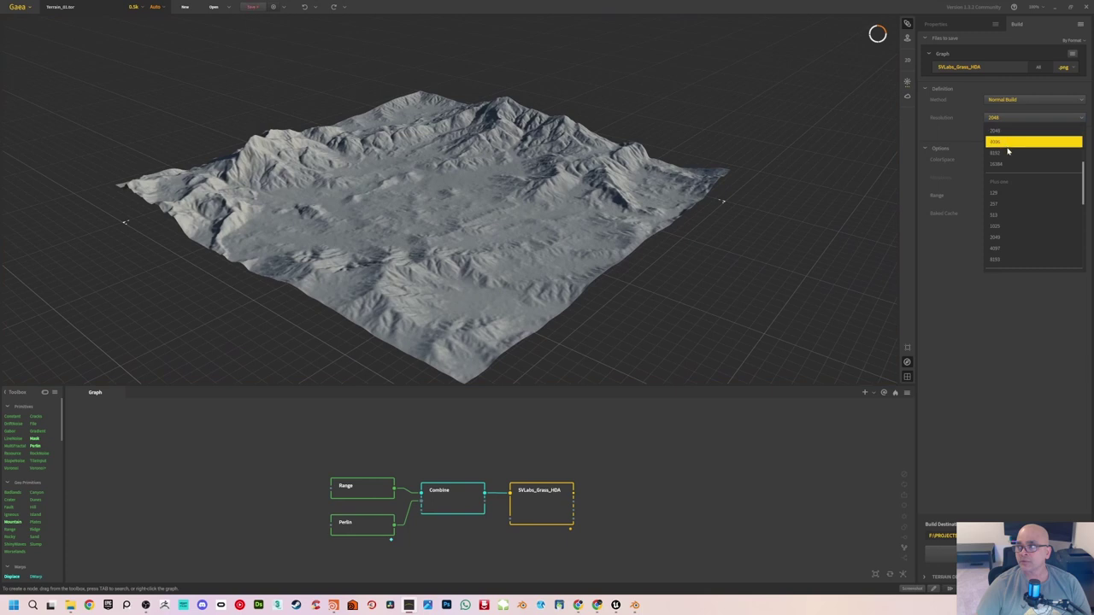
scroll(1008, 154, "up", 3)
left_click(1011, 175)
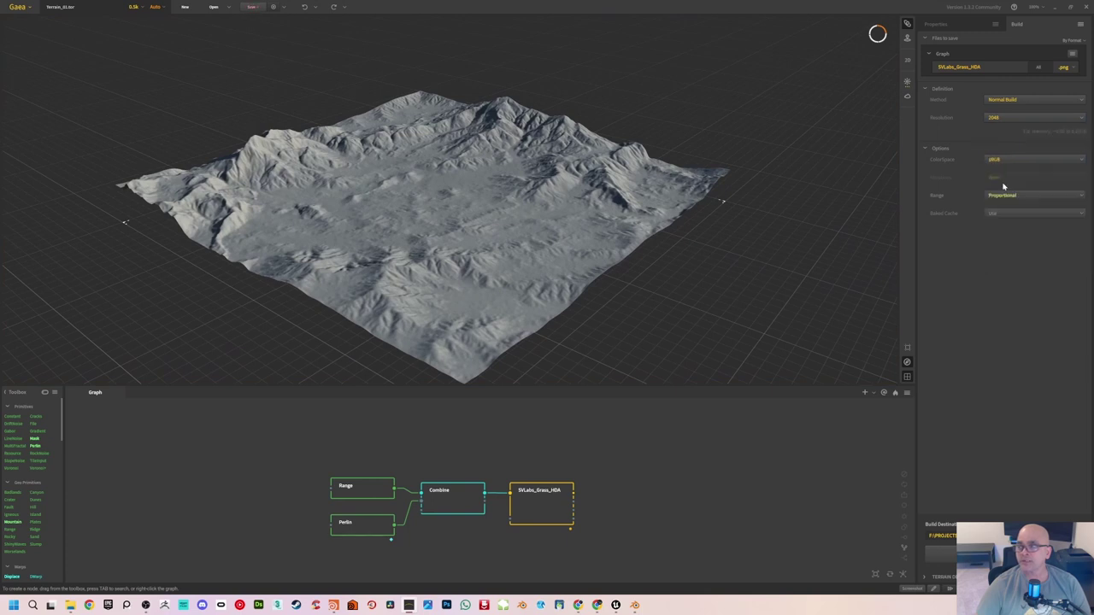
mouse_move(676, 237)
left_mouse_down()
mouse_move(682, 245)
mouse_move(660, 244)
left_mouse_up()
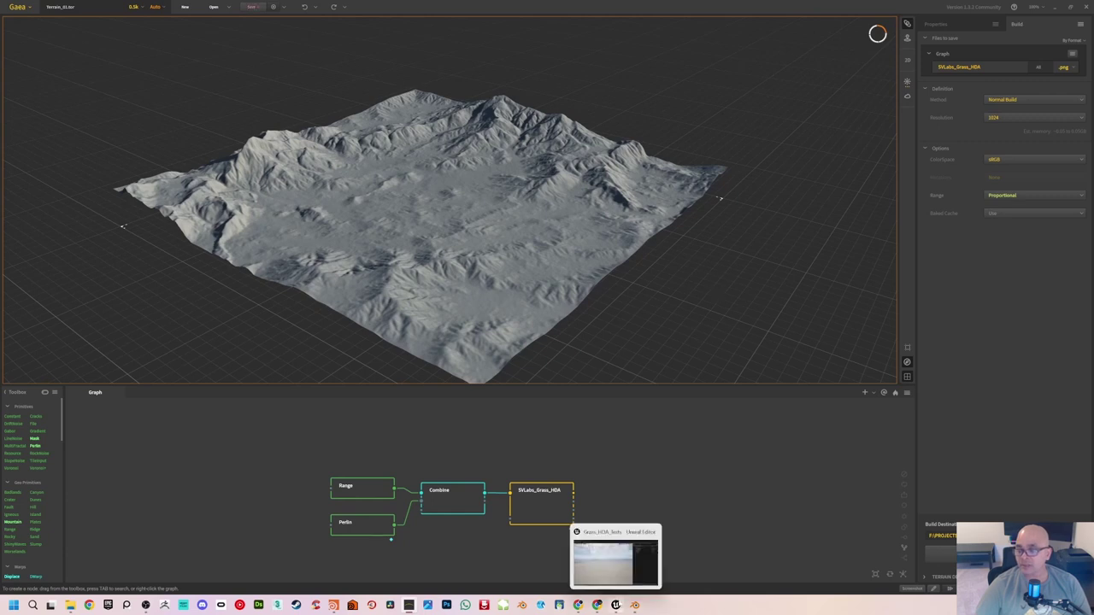
Step: Return to Unreal, adjust the landscape view, and open the Grass_HDA Meshes folder
left_click(616, 605)
right_click_drag(490, 195, 445, 175)
right_click_drag(488, 248, 488, 222)
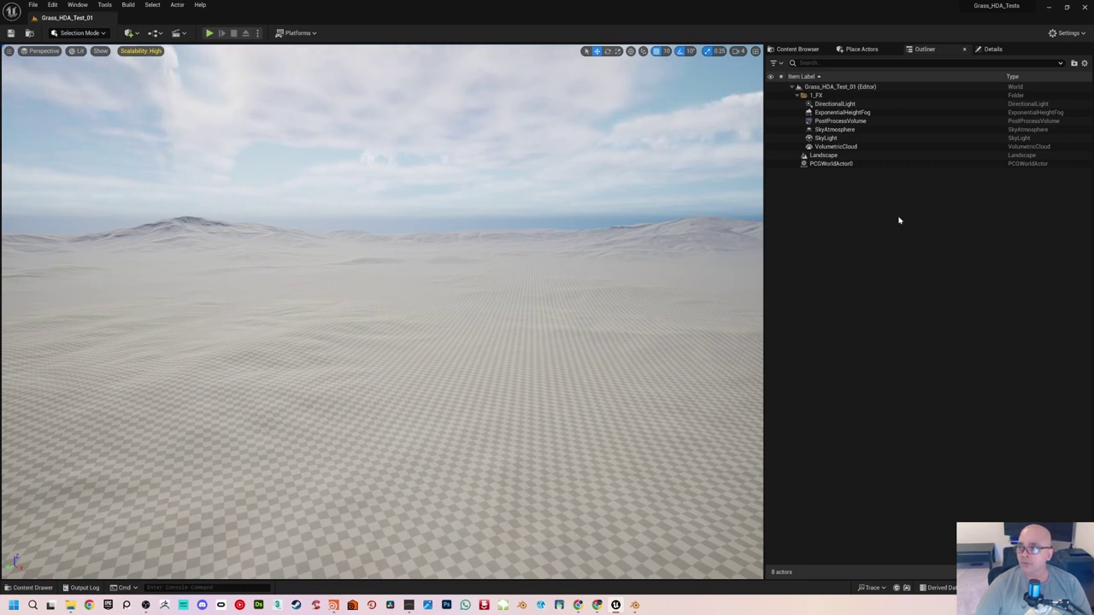
left_click(797, 48)
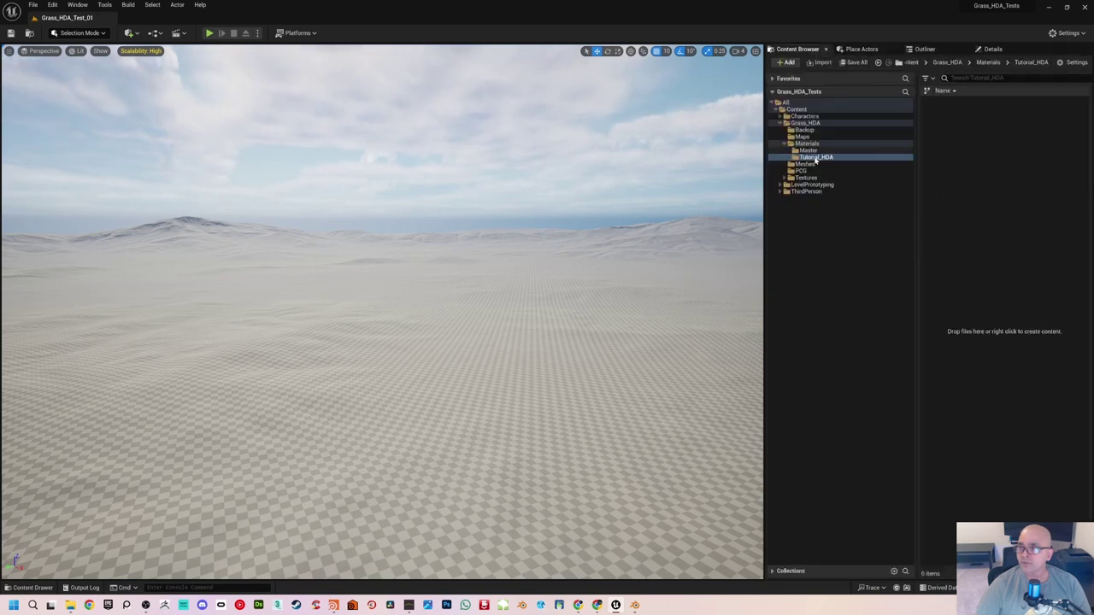
left_click(806, 164)
left_click(949, 145)
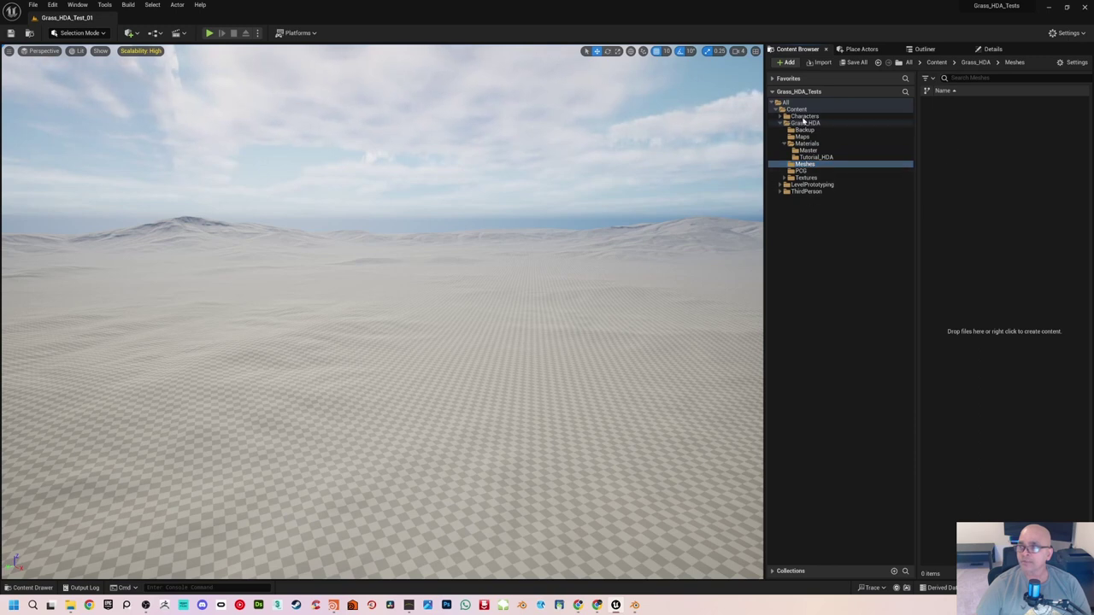
Step: Review the Grass_HDA textures, cancel an accidental texture move, and reopen the empty Meshes folder
left_click(807, 179)
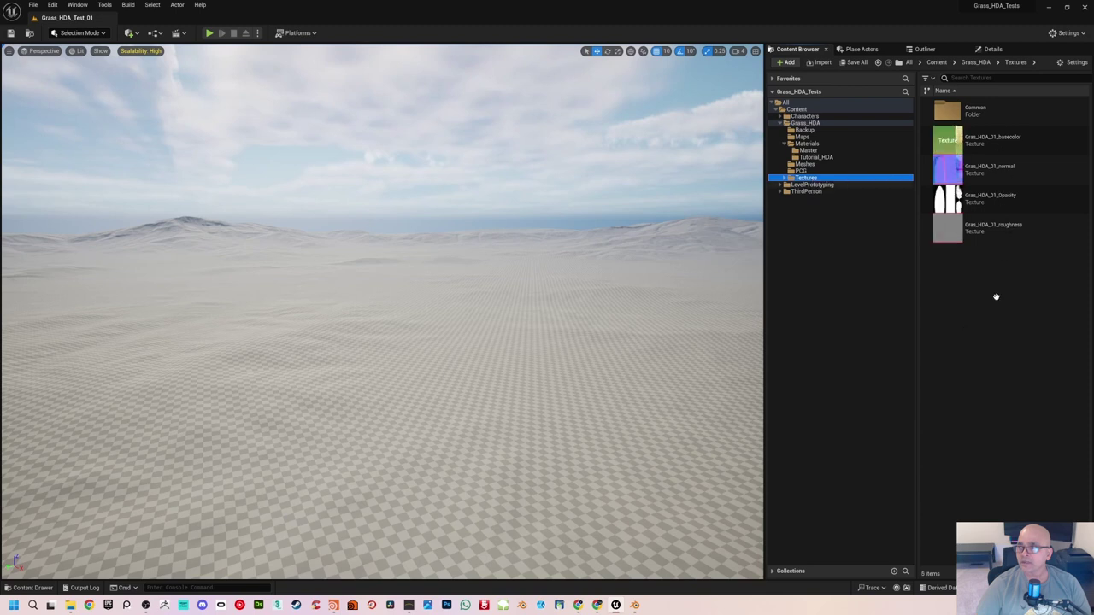
left_click_drag(987, 152, 996, 233)
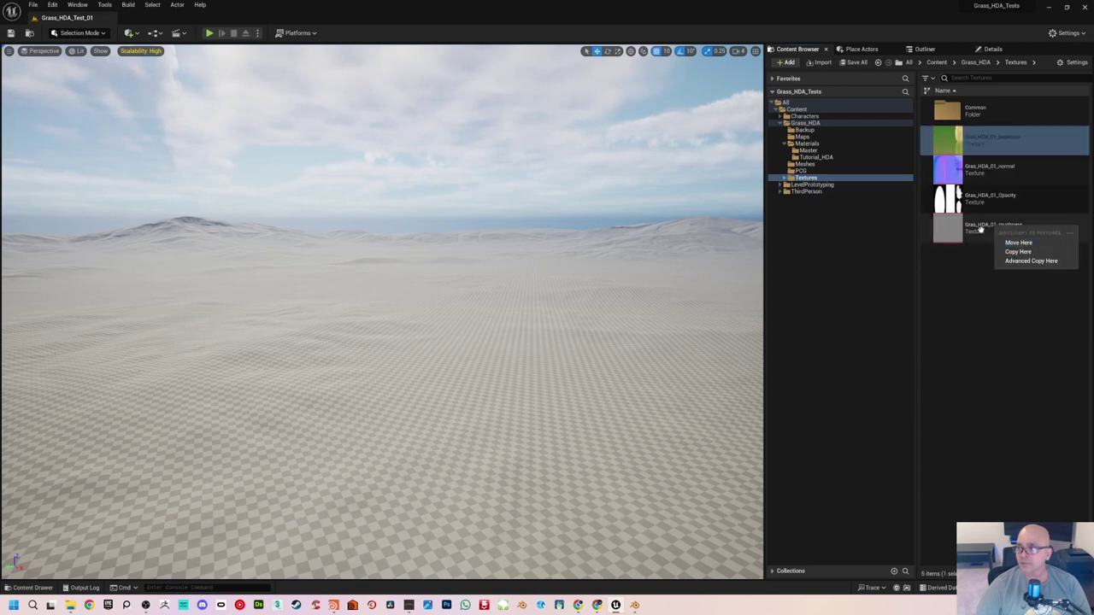
key("Escape")
left_click(995, 229)
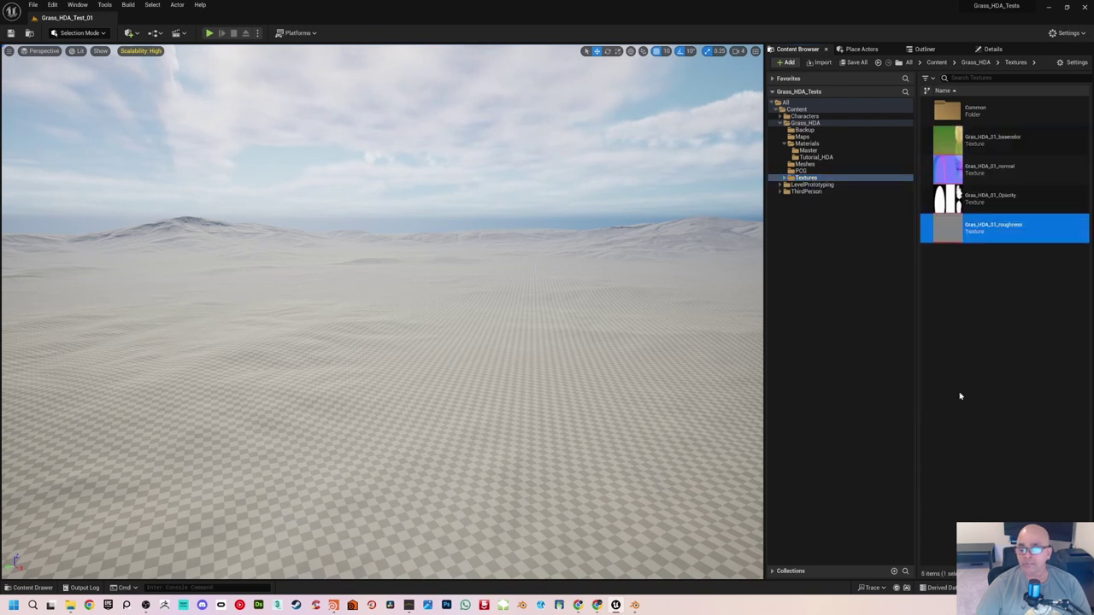
left_click(991, 339)
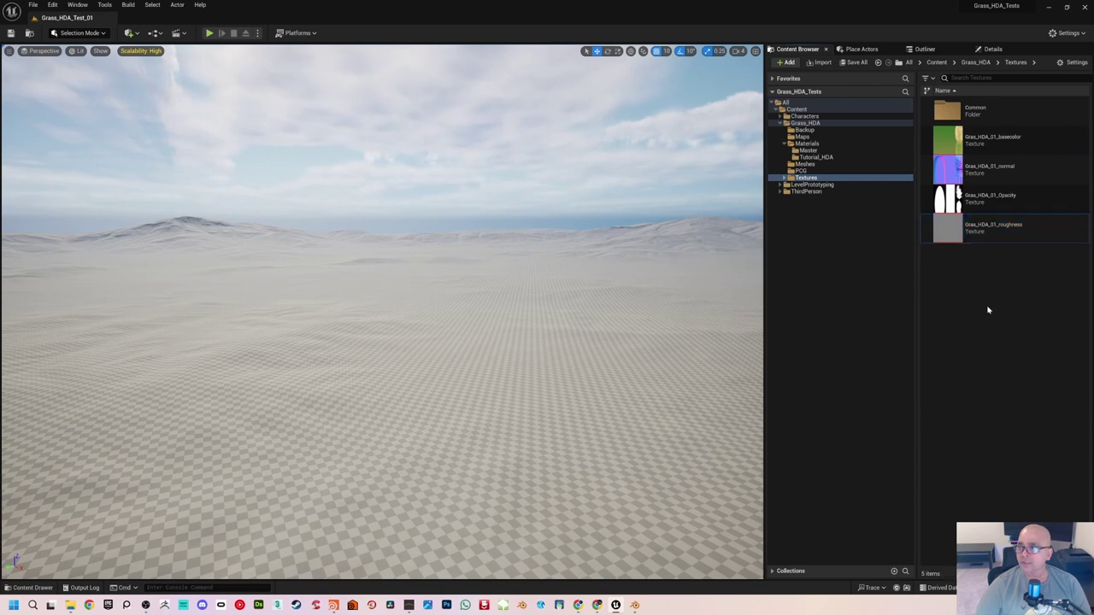
left_click(805, 164)
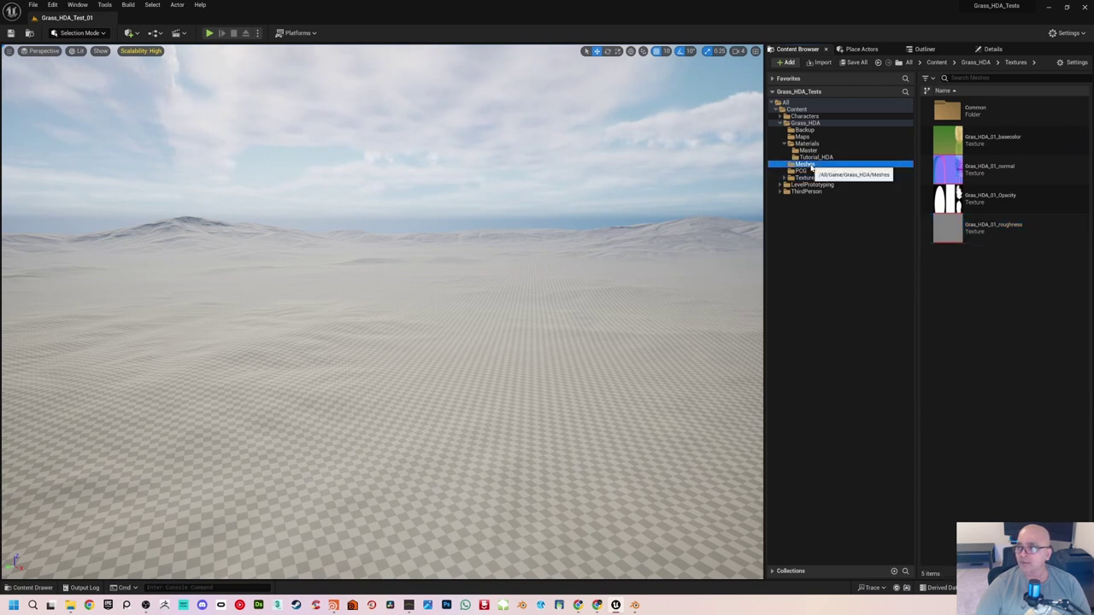
Step: Start an import into the Meshes folder and browse into the Blender export folder
right_click(983, 193)
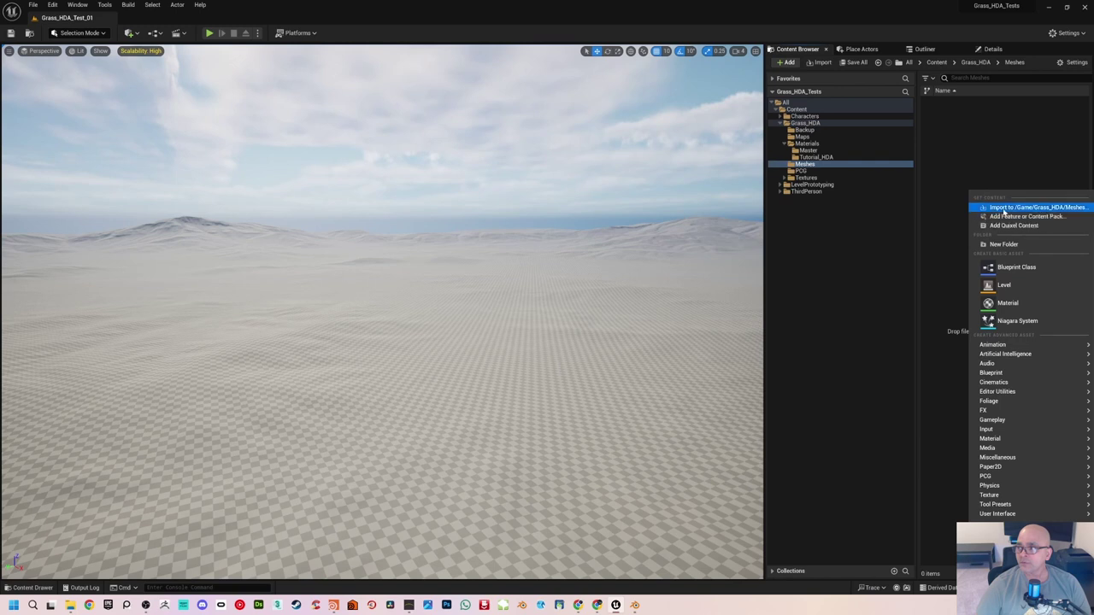
left_click(1004, 212)
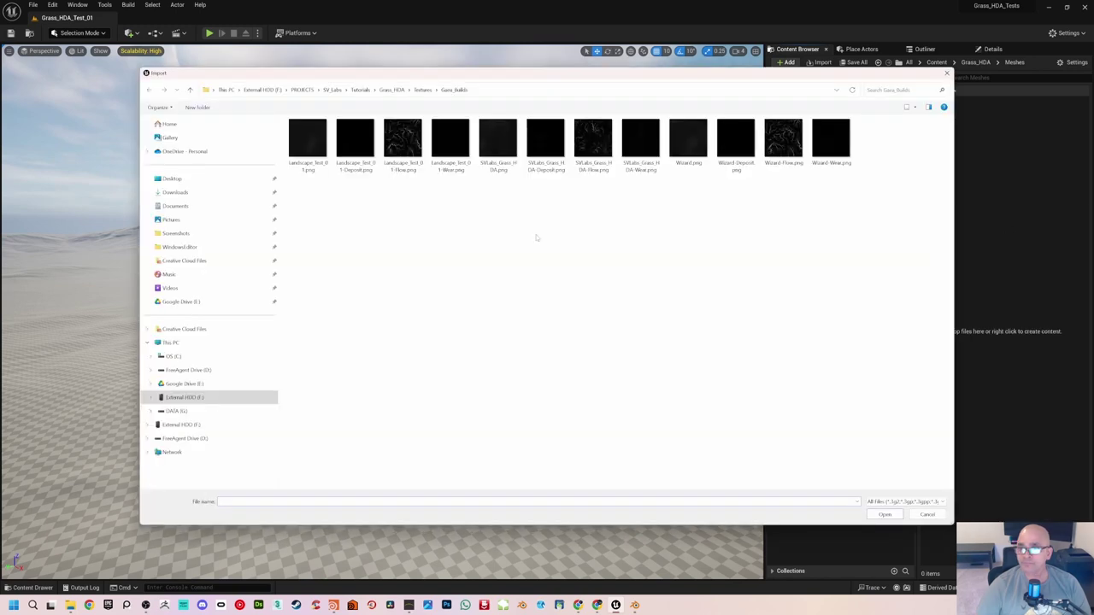
left_click(392, 90)
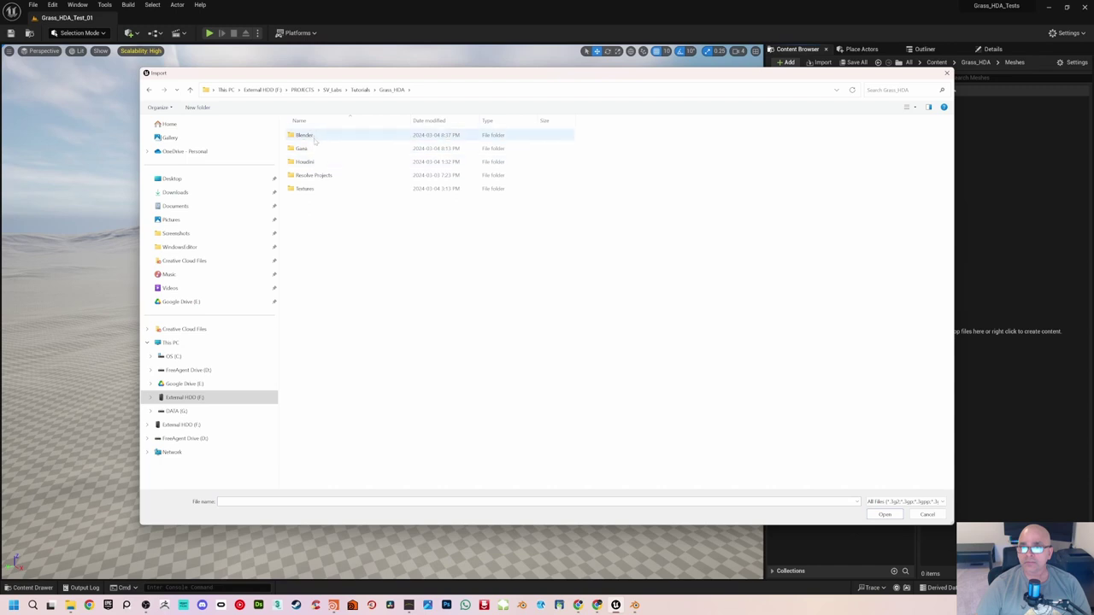
double_click(312, 139)
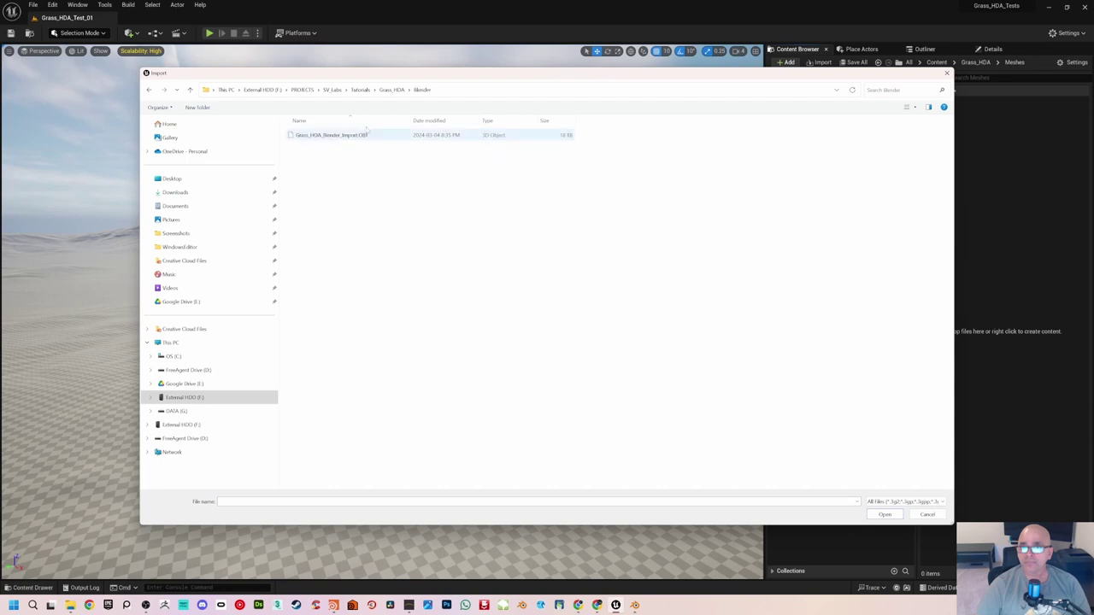
Step: Go back up to the Grass_HDA folder and switch over to Blender
left_click(392, 90)
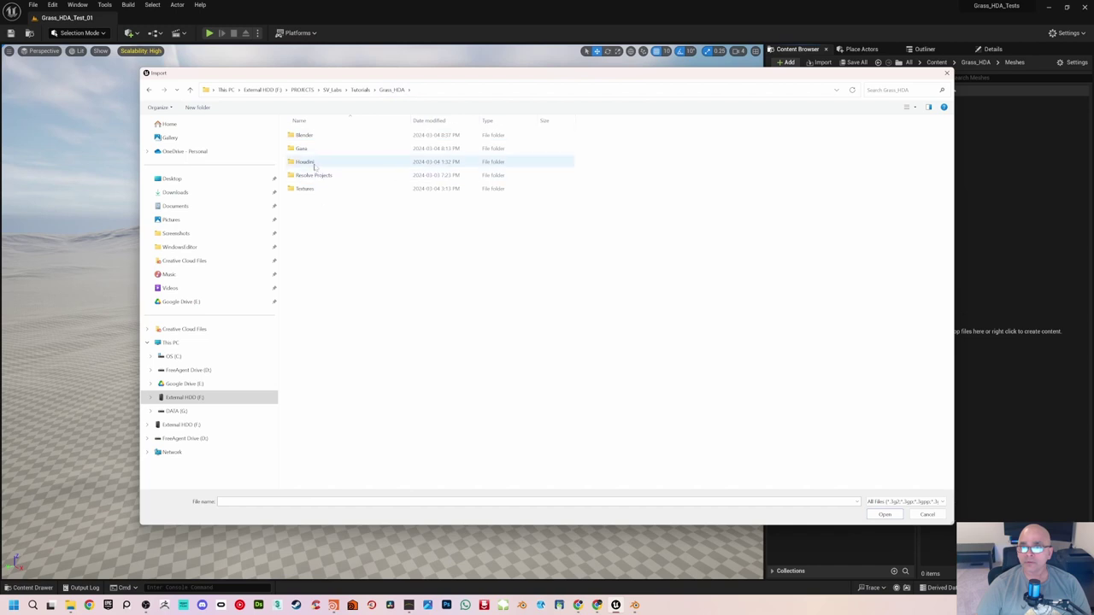
left_click(360, 91)
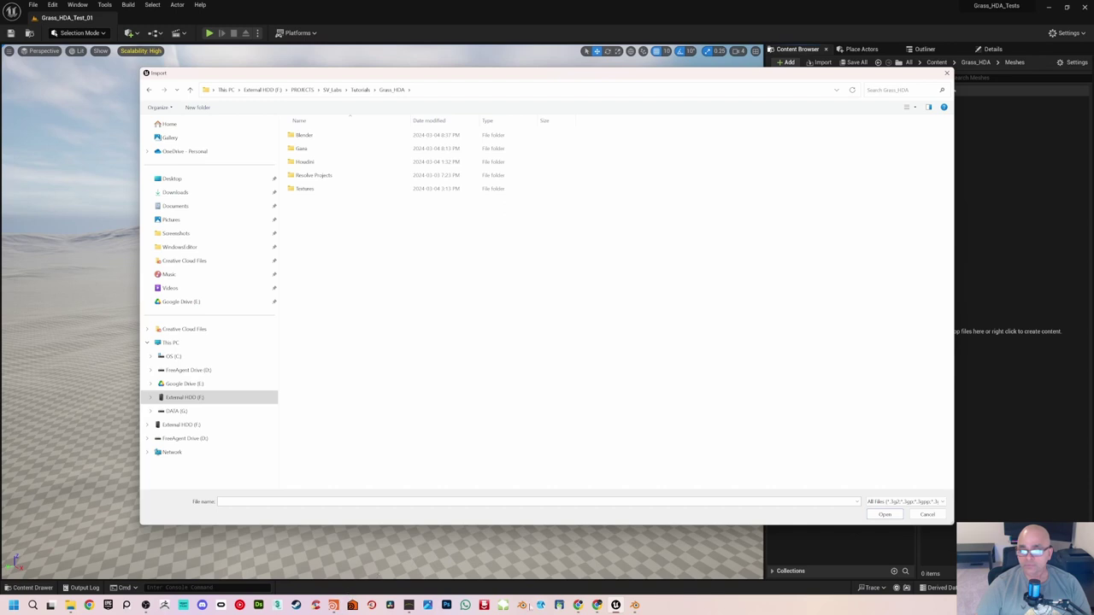
left_click(634, 605)
Step: Start an FBX export of the grass blades from Blender's File menu
middle_click_drag(445, 368, 411, 350)
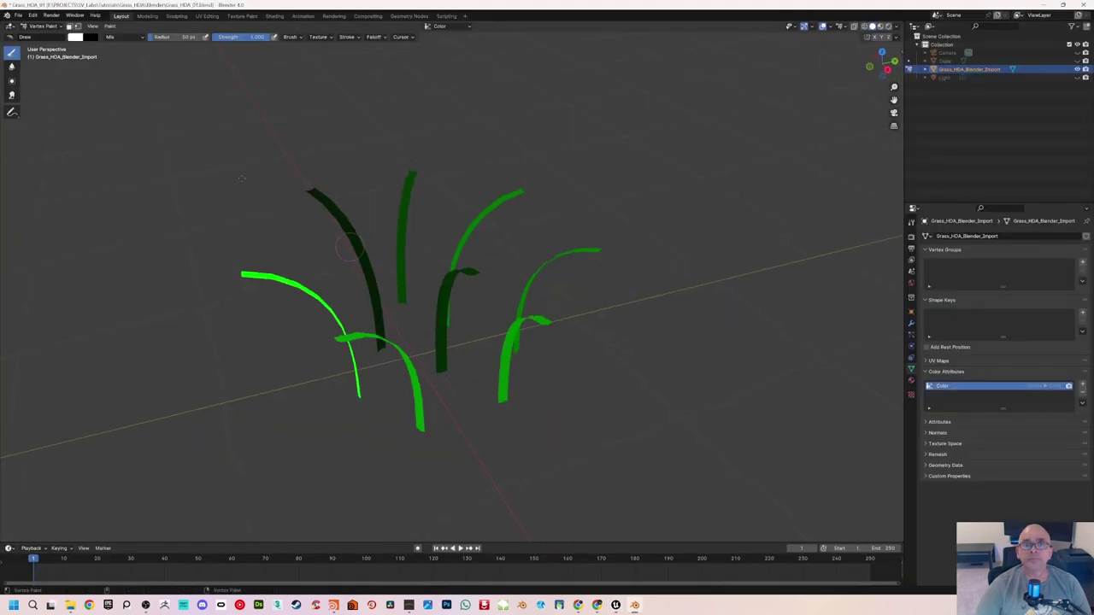
left_click(18, 15)
left_click(17, 16)
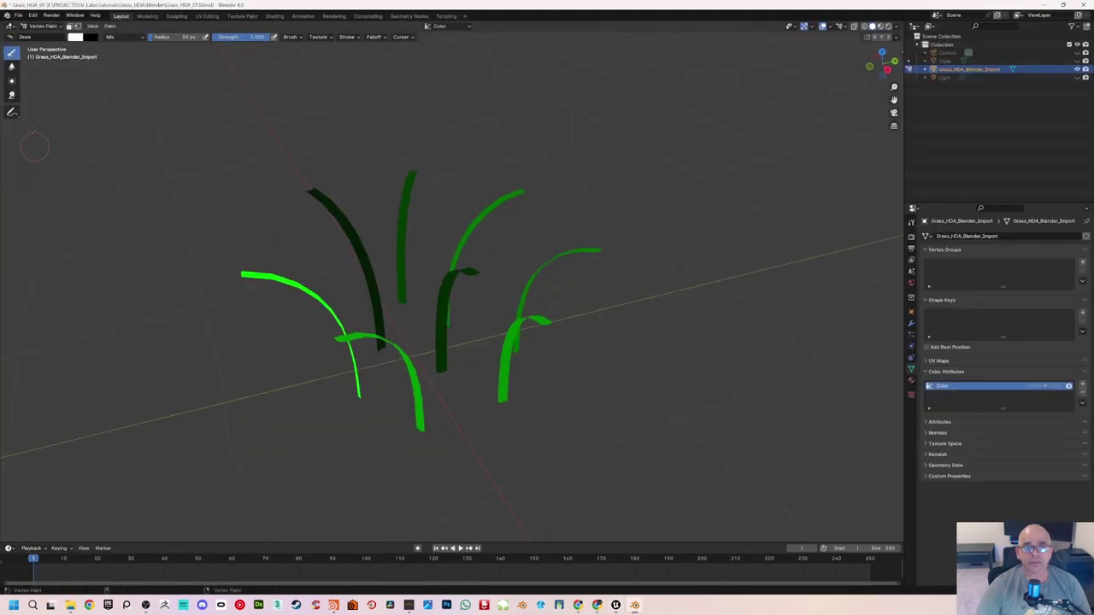
left_click(18, 16)
mouse_move(25, 144)
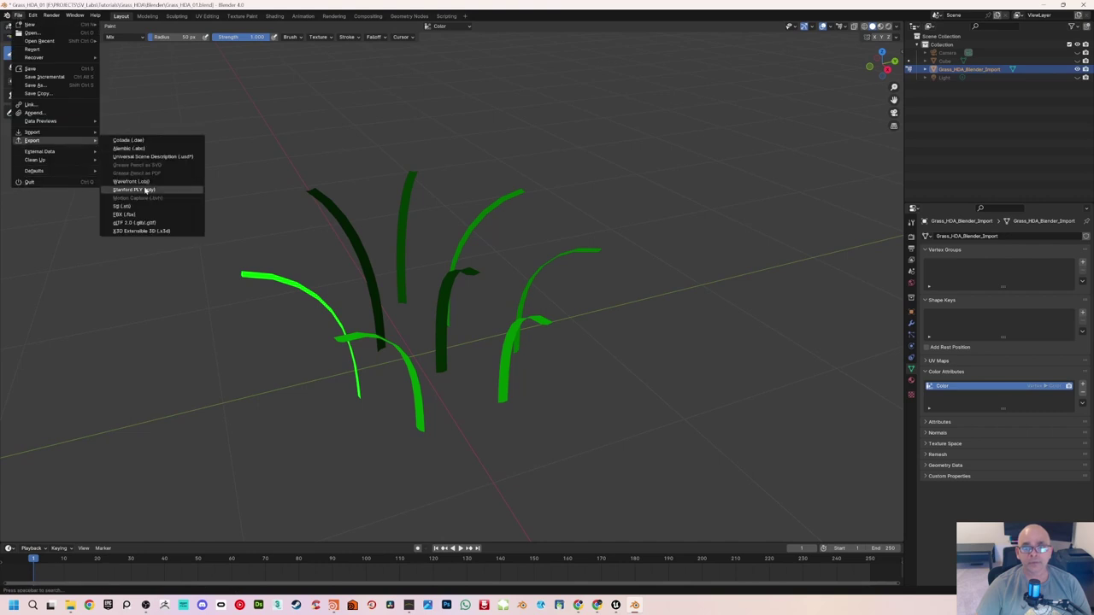
left_click(128, 214)
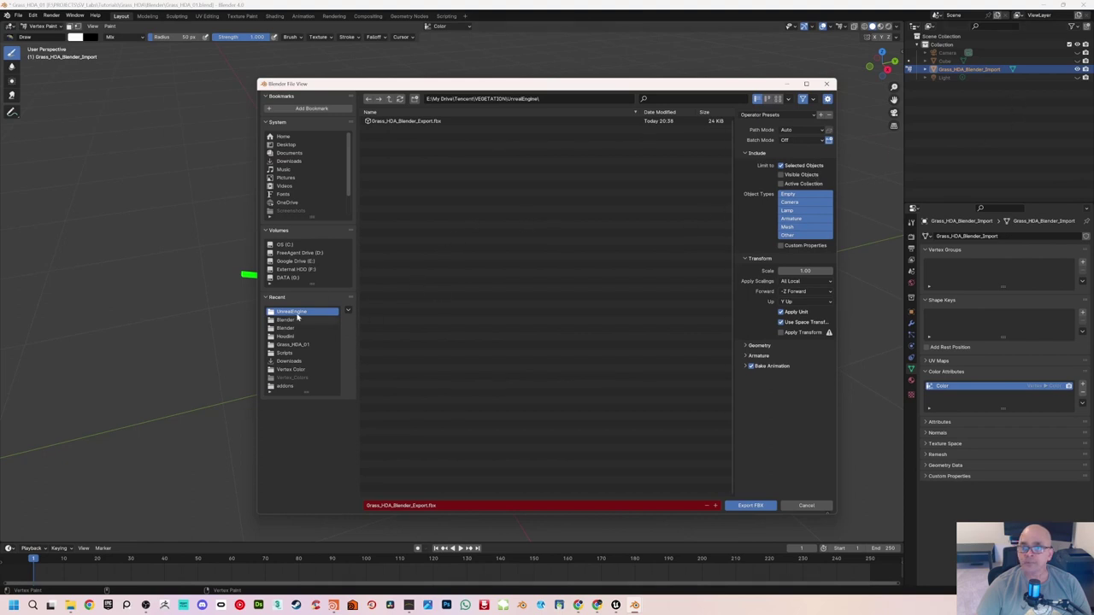
Step: Export Grass_HDA_Blender_Export.fbx into F:\PROJECTS\SV_Labs\Tutorials\Grass_HDA\Blender
left_click(295, 270)
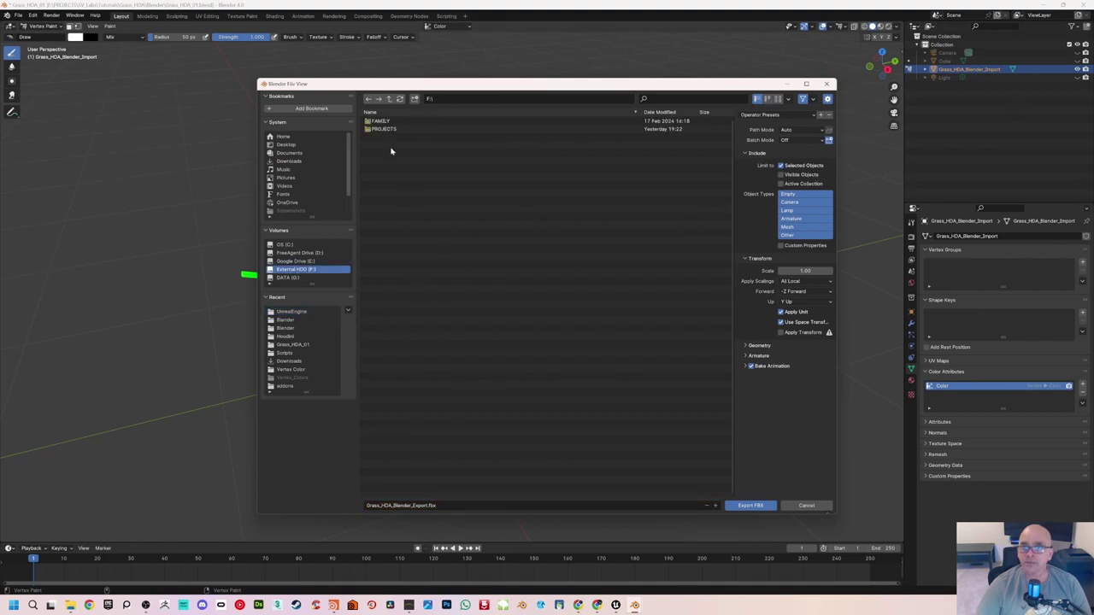
double_click(386, 128)
double_click(384, 145)
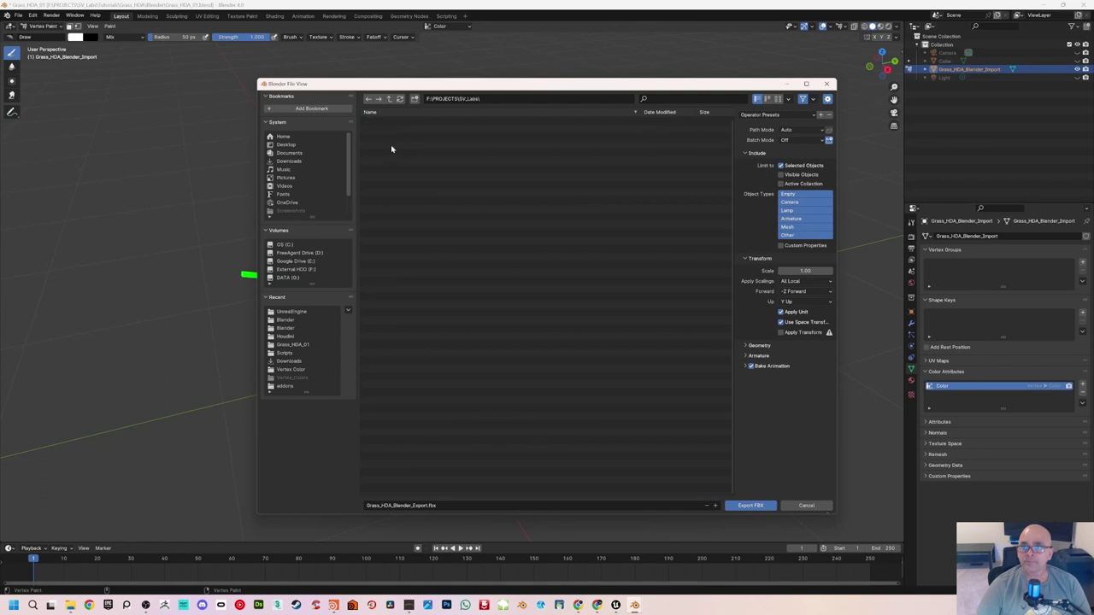
double_click(387, 137)
double_click(389, 121)
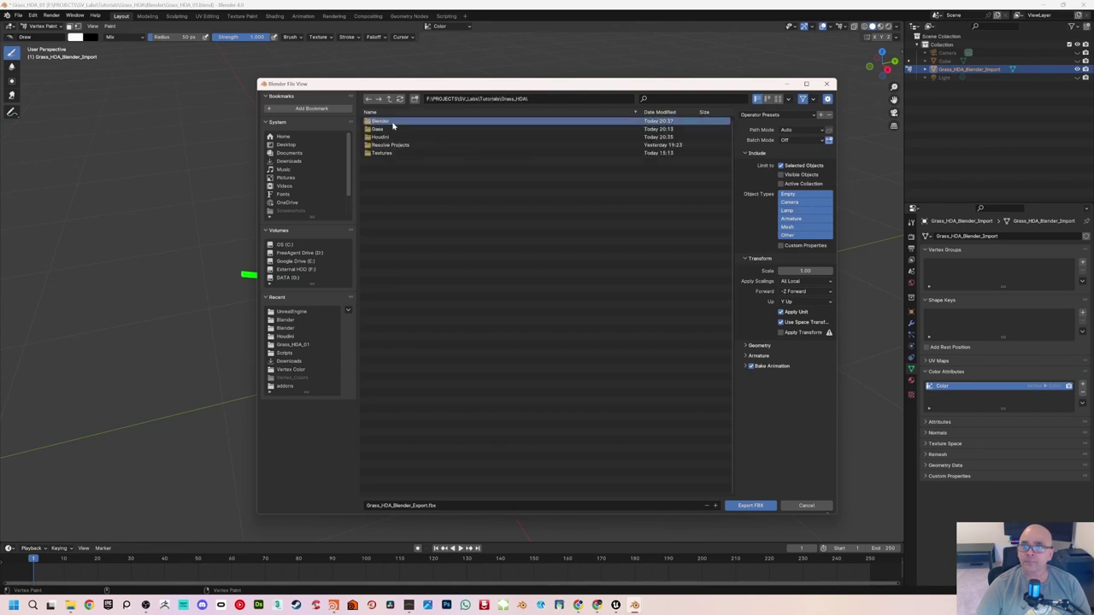
double_click(395, 124)
left_click(459, 506)
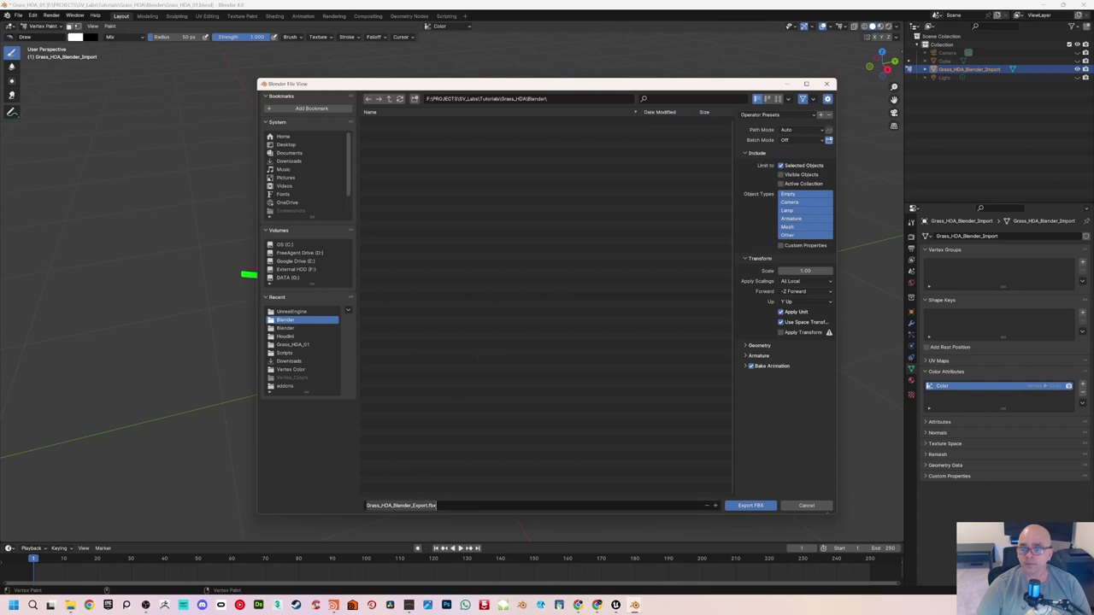
key("End")
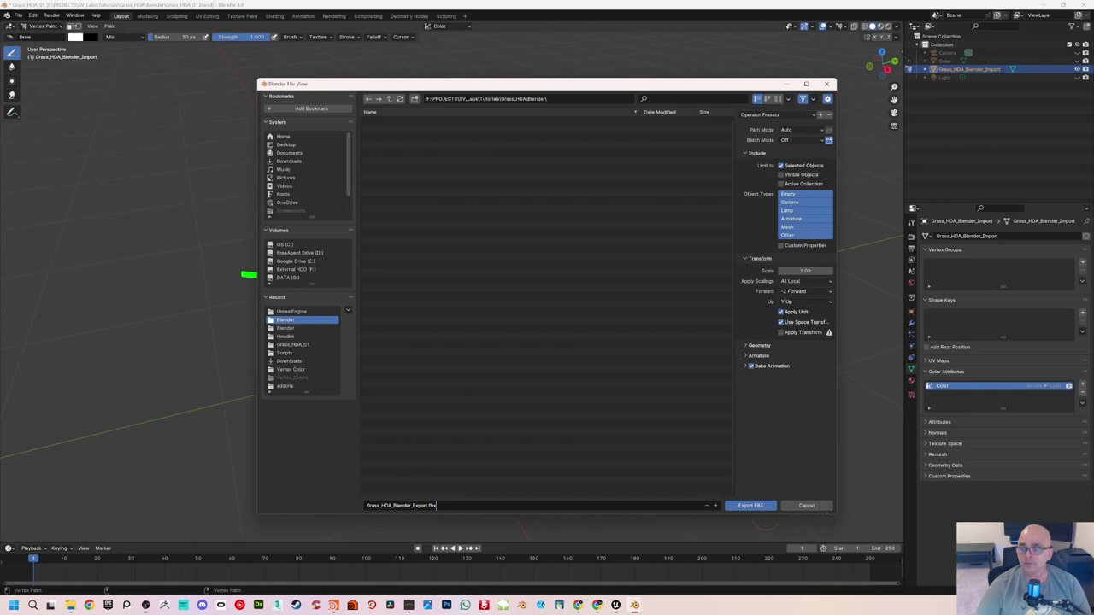
left_click(750, 506)
left_click(750, 505)
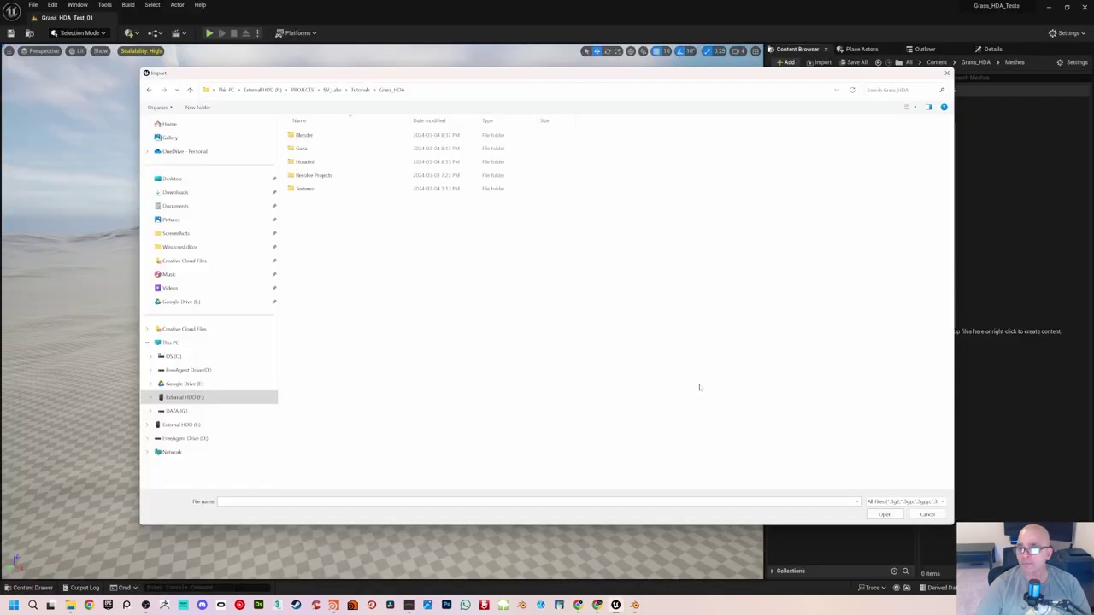
Step: Pick Grass_HDA_Blender_Export.fbx from the Blender folder for import
double_click(313, 137)
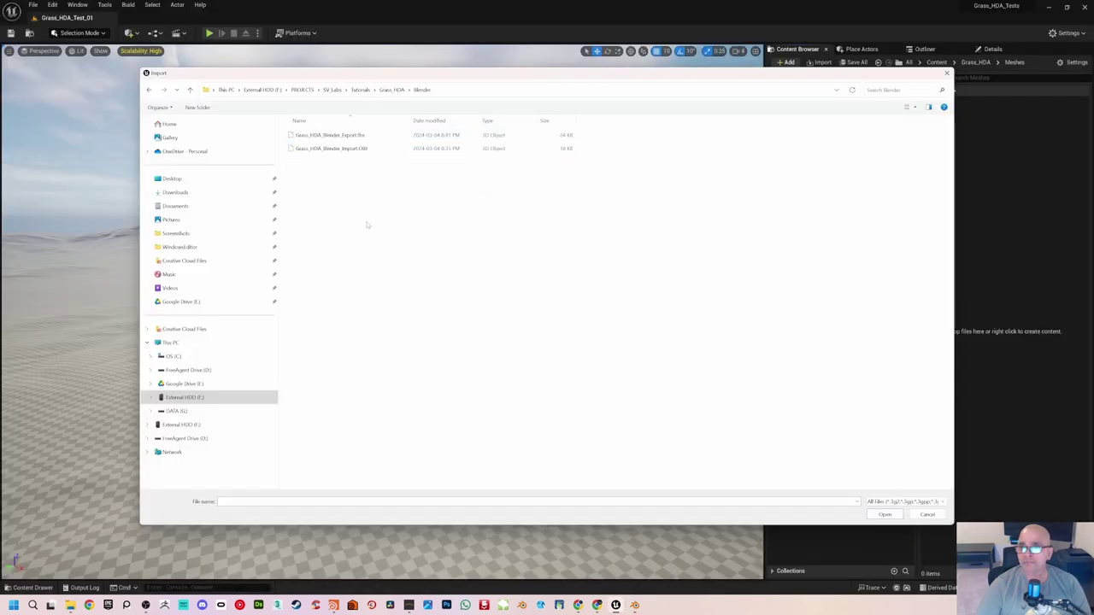
left_click(353, 136)
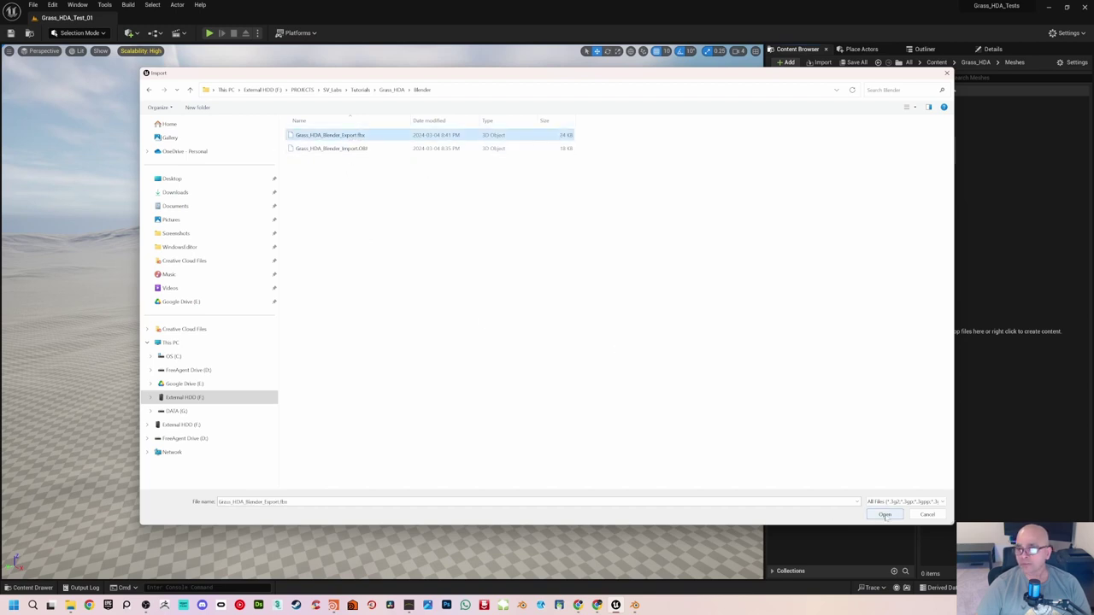
left_click(884, 515)
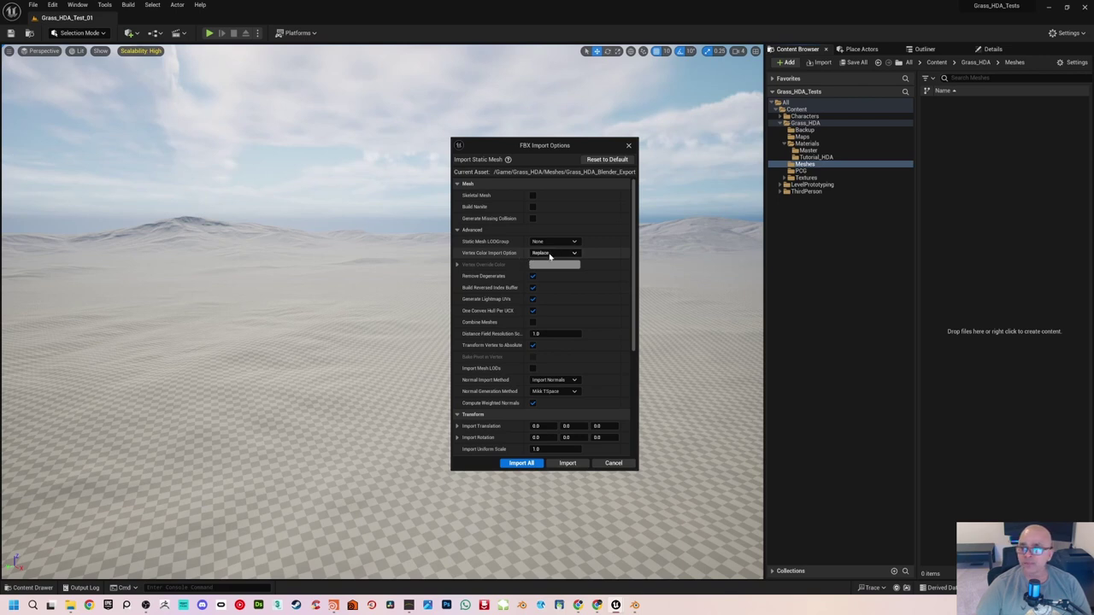
Step: Import the static mesh with Vertex Color on Replace and Normal Import Method set to Compute Normals
left_click_drag(573, 146, 497, 88)
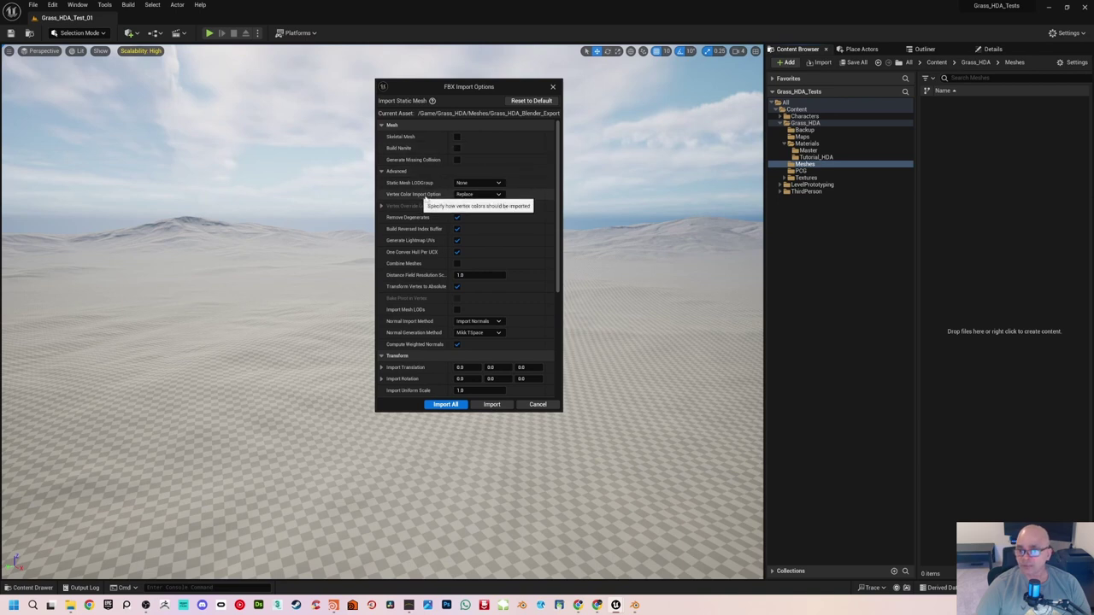
left_click(480, 194)
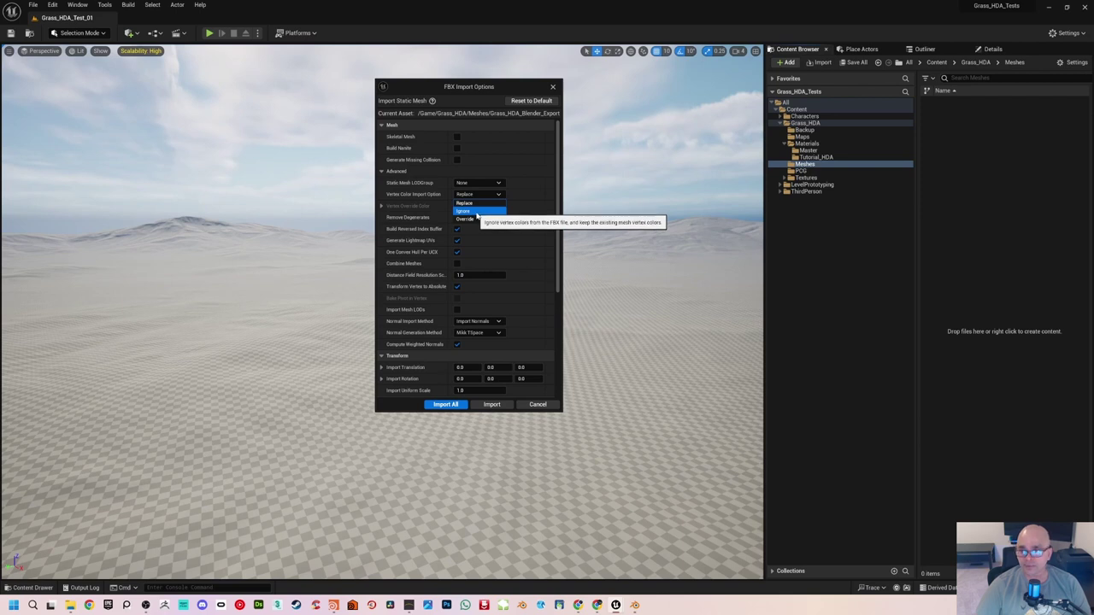
left_click(487, 203)
scroll(489, 209, "down", 3)
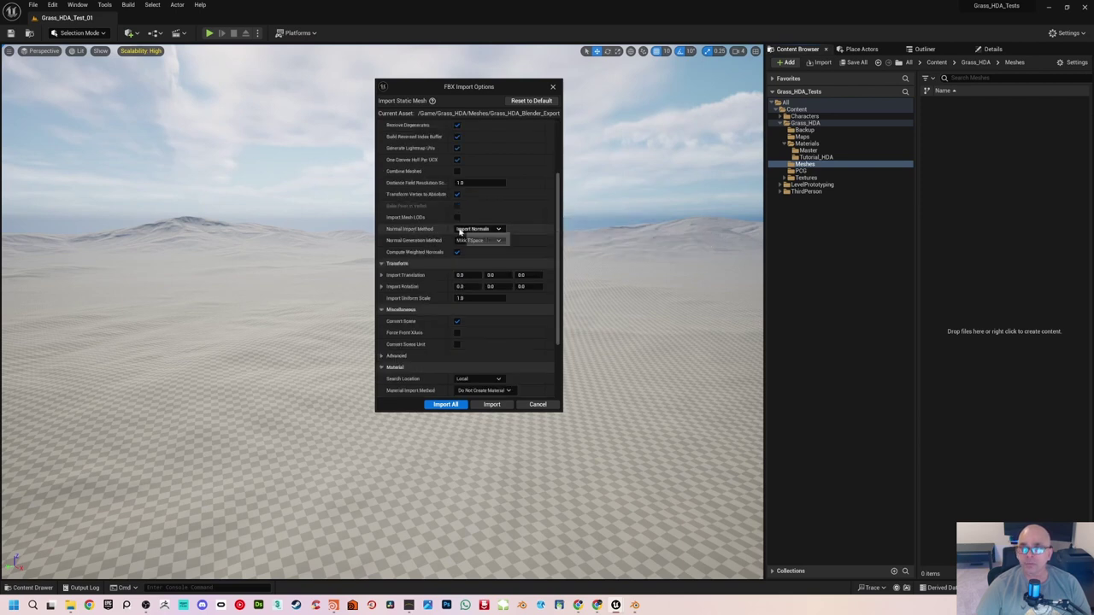
left_click(492, 230)
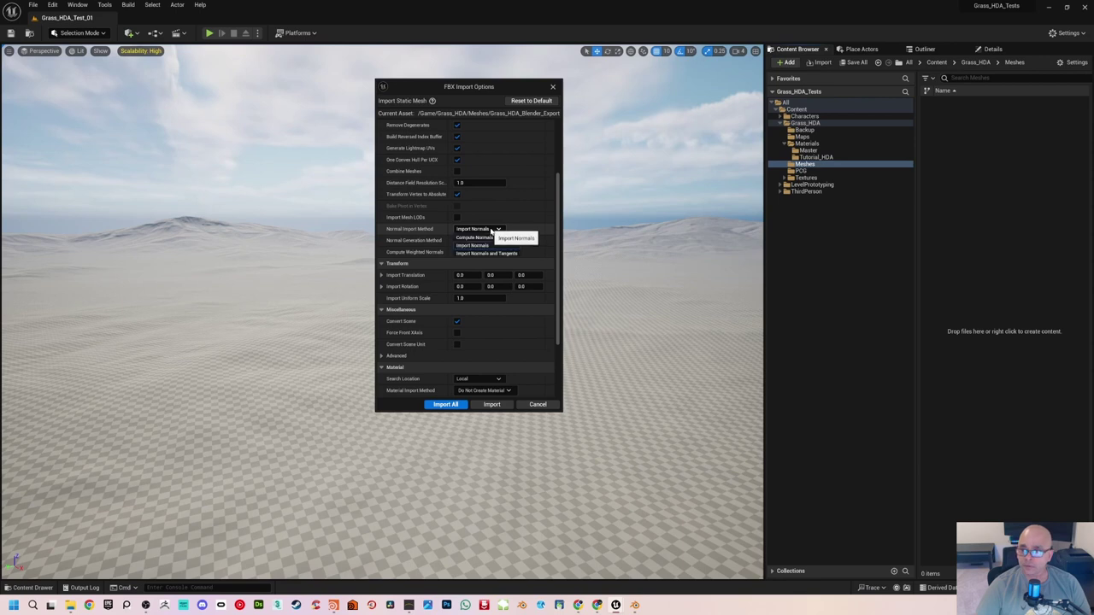
left_click(489, 239)
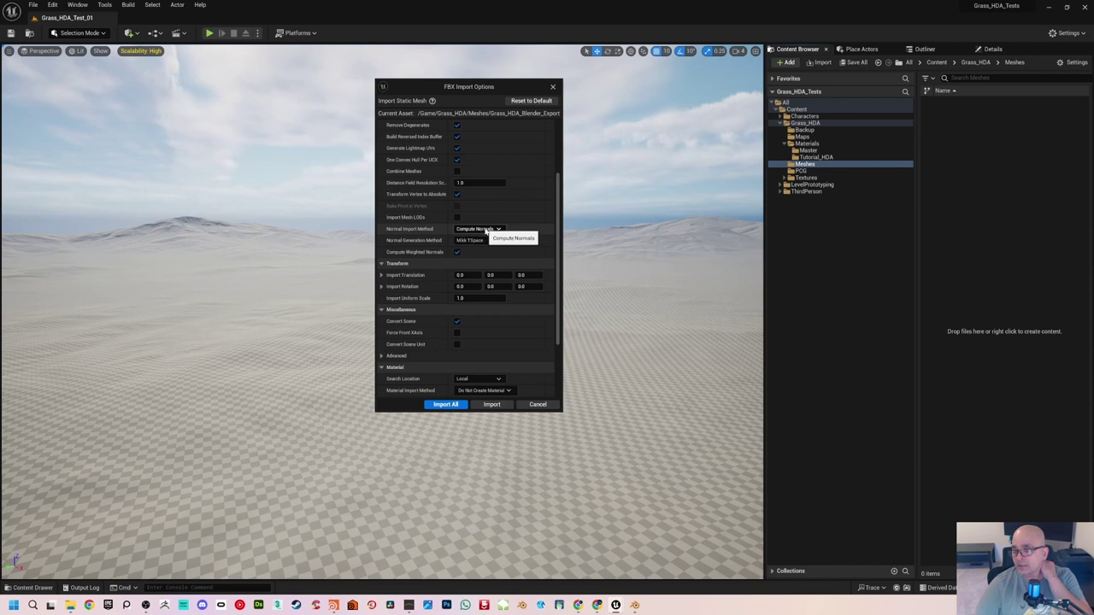
left_click_drag(559, 256, 567, 315)
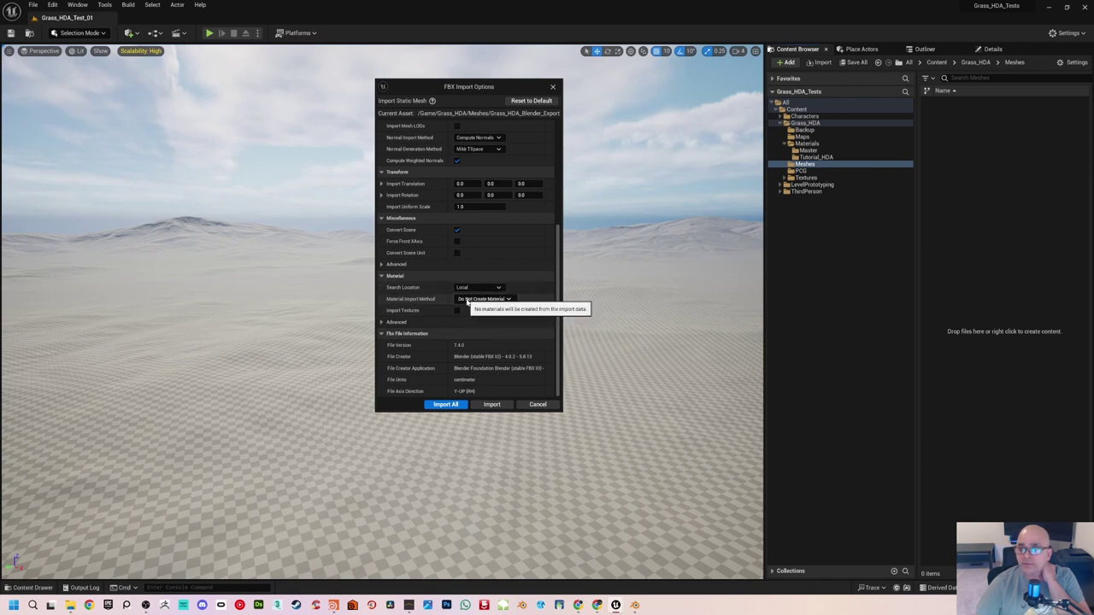
left_click(494, 405)
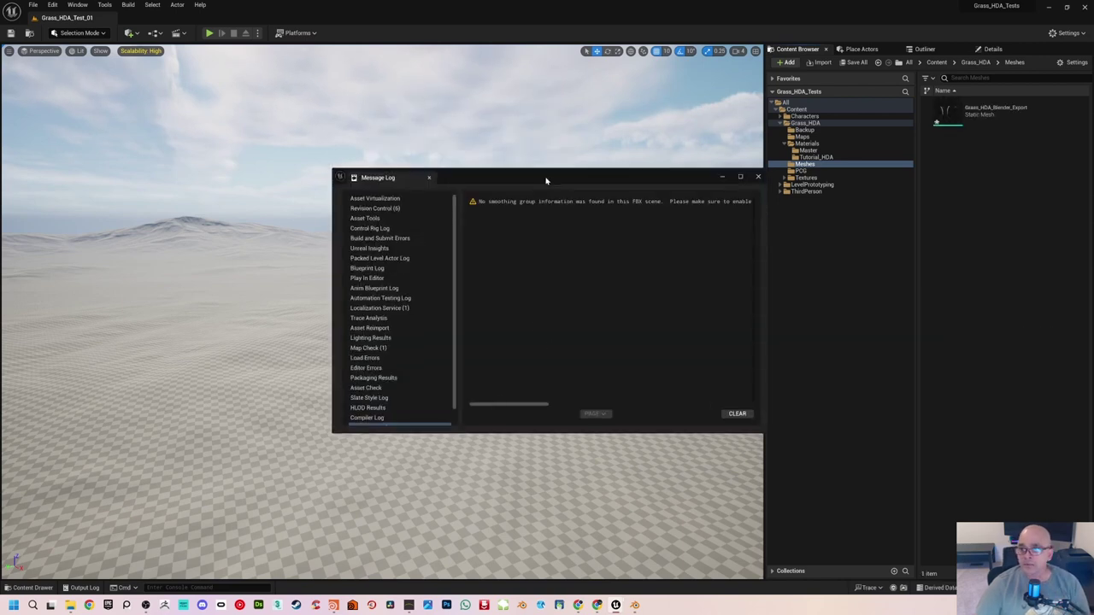
Step: Dismiss the message log and open Grass_HDA_Blender_Export in the static mesh editor
left_click_drag(546, 180, 435, 178)
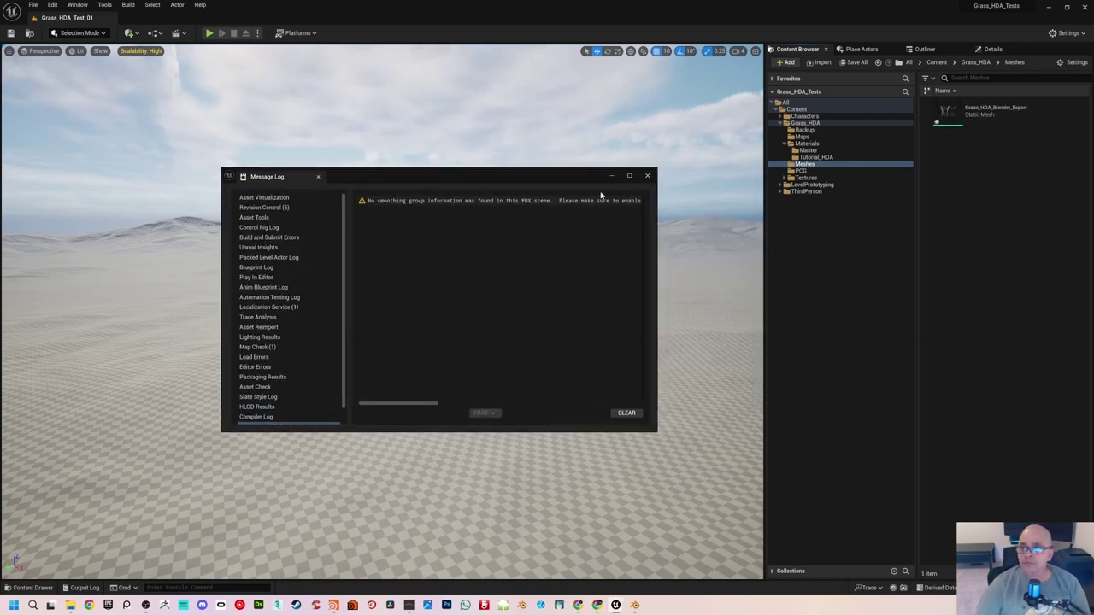
left_click(646, 176)
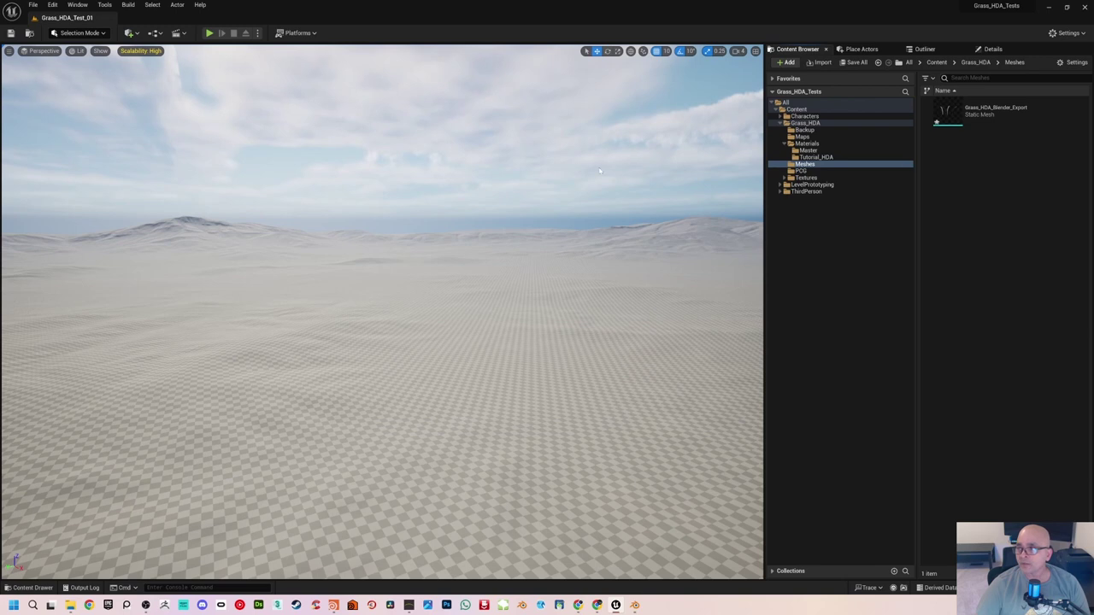
left_click(947, 111)
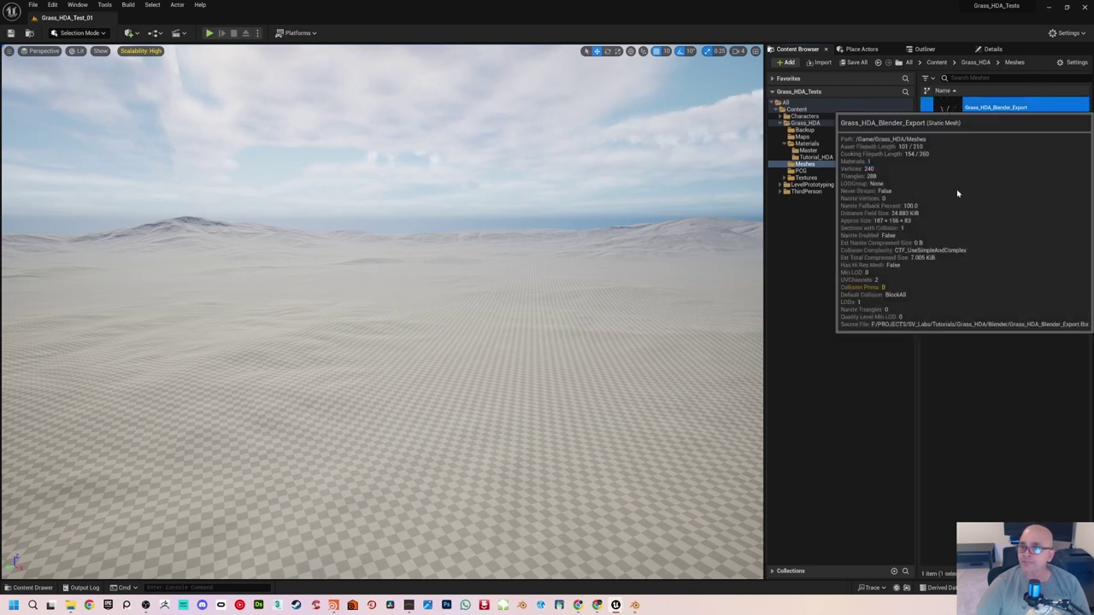
double_click(948, 109)
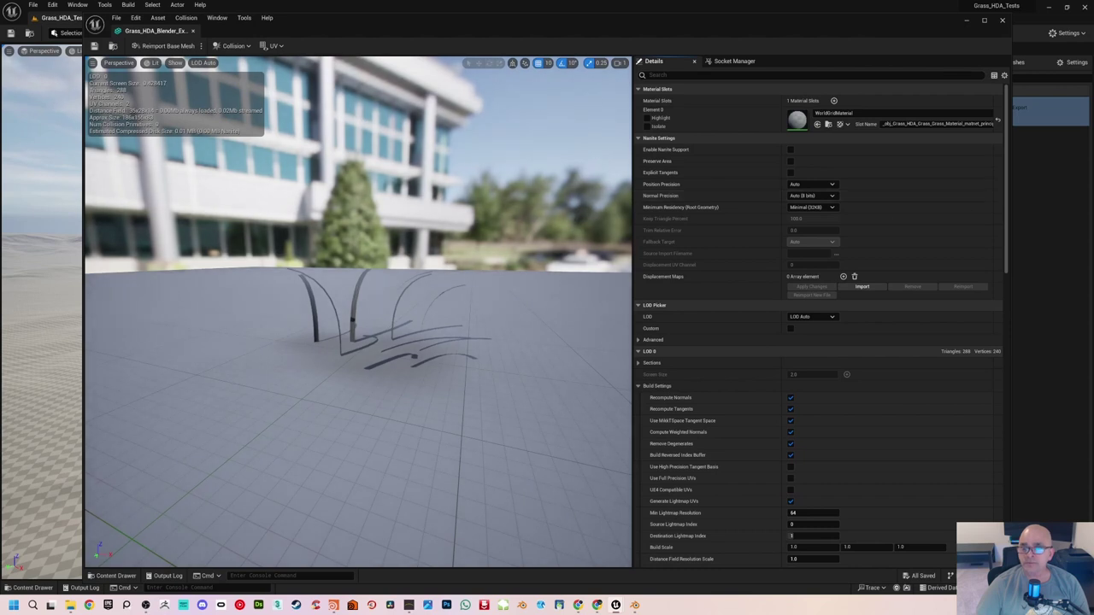
Step: Orbit closer to the grass blades and bring up the preview's Show options
scroll(359, 312, "up", 10)
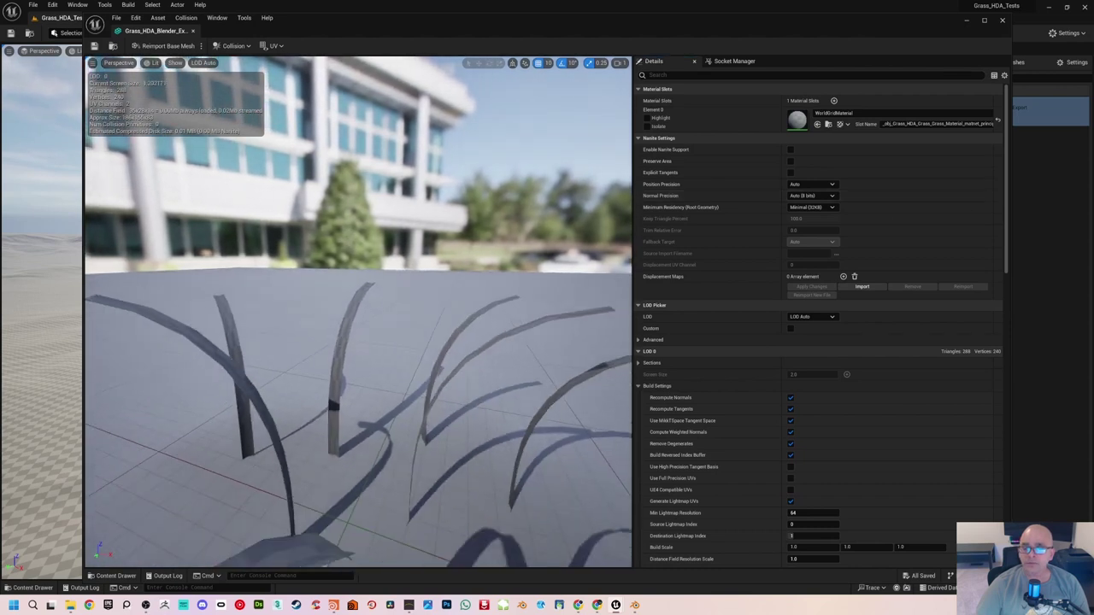
mouse_move(377, 284)
left_mouse_down()
mouse_move(333, 289)
mouse_move(377, 284)
left_mouse_up()
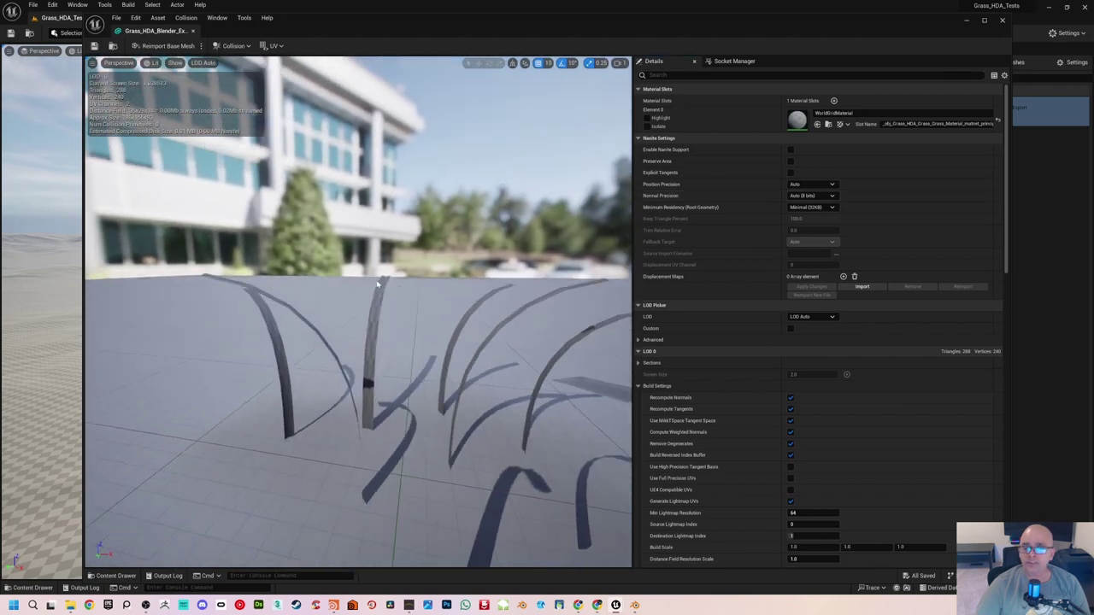
scroll(377, 285, "down", 6)
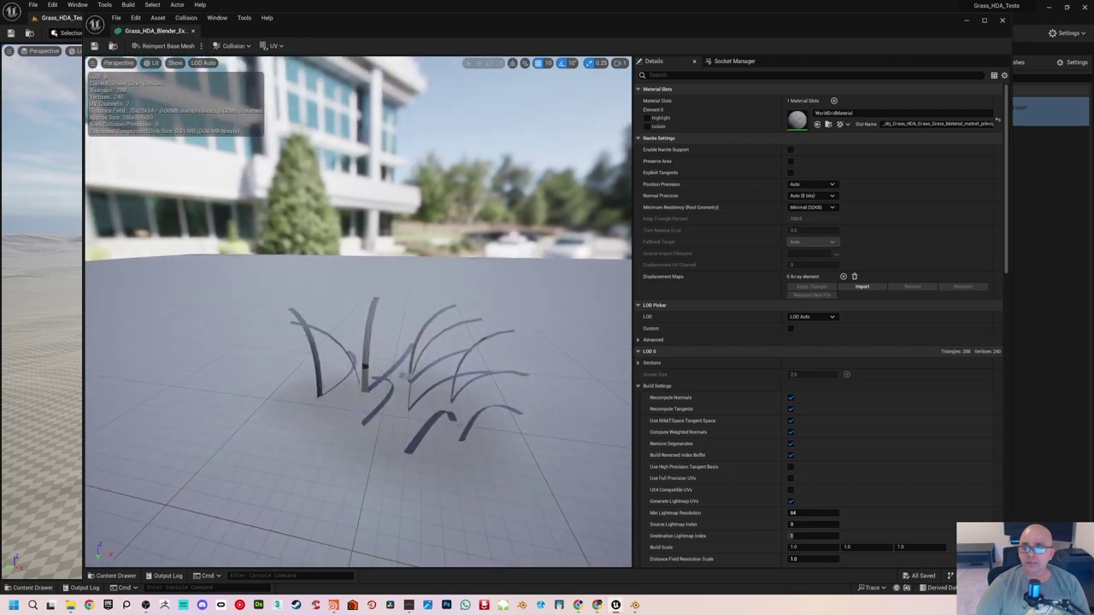
mouse_move(200, 155)
left_mouse_down()
mouse_move(224, 155)
mouse_move(200, 155)
left_mouse_up()
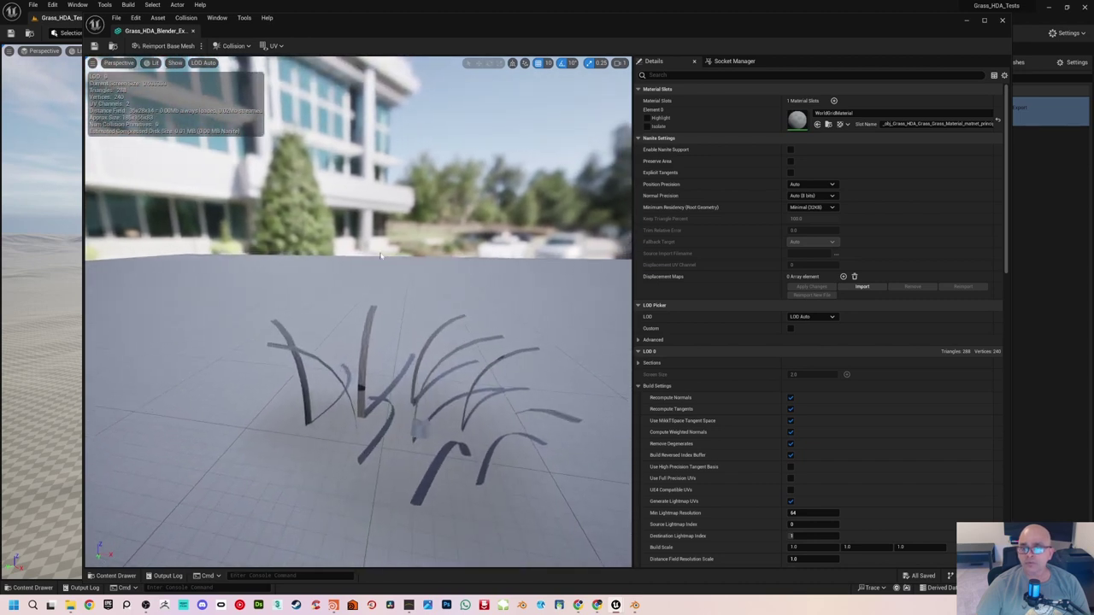
left_click(176, 63)
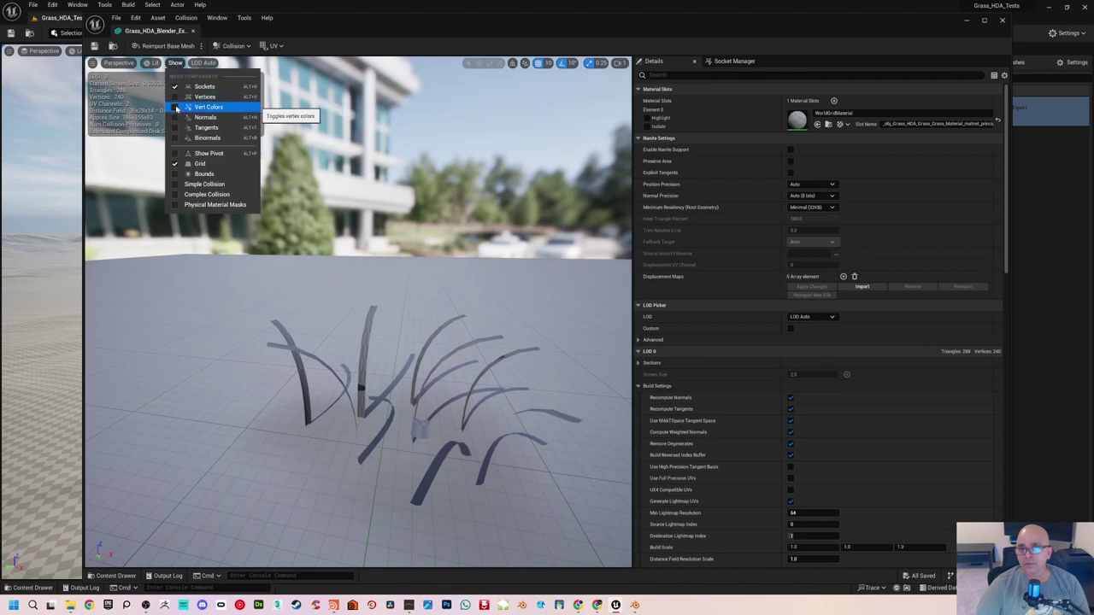
Step: Turn on Vert Colors and orbit to inspect the blades' green shades
left_click(177, 109)
left_click(430, 348)
left_click_drag(416, 300, 425, 267)
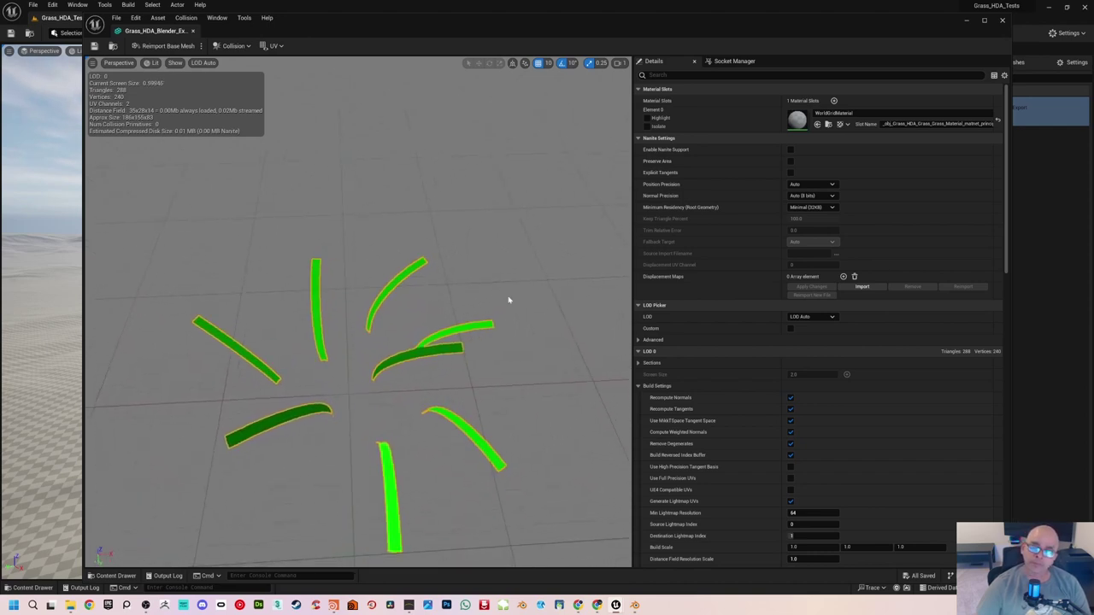
left_click_drag(401, 296, 412, 273)
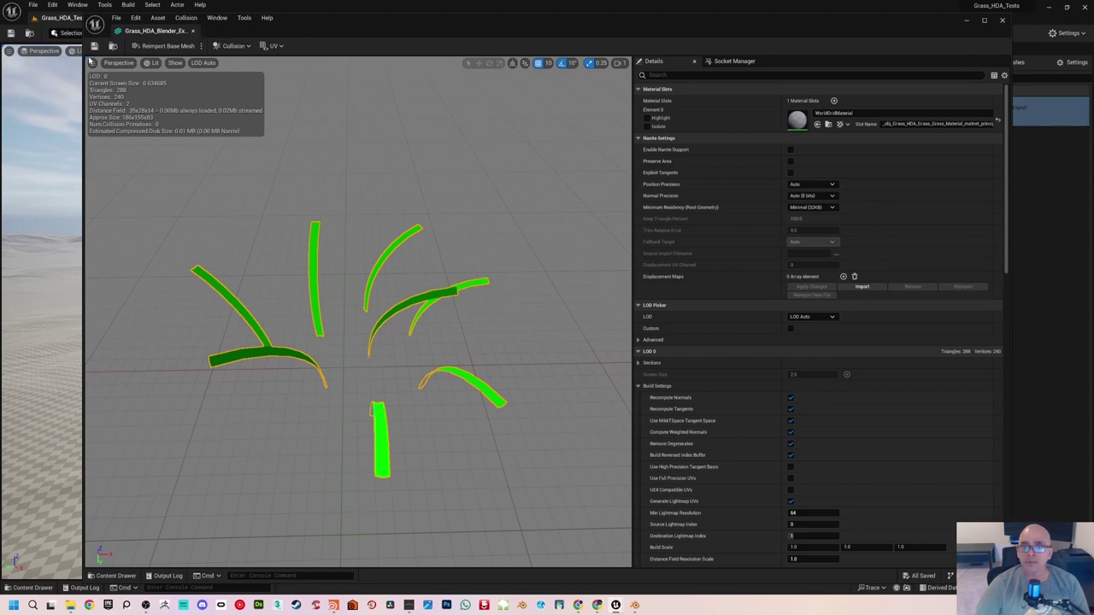
Step: Turn Vert Colors back off and close the static mesh editor
left_click(171, 64)
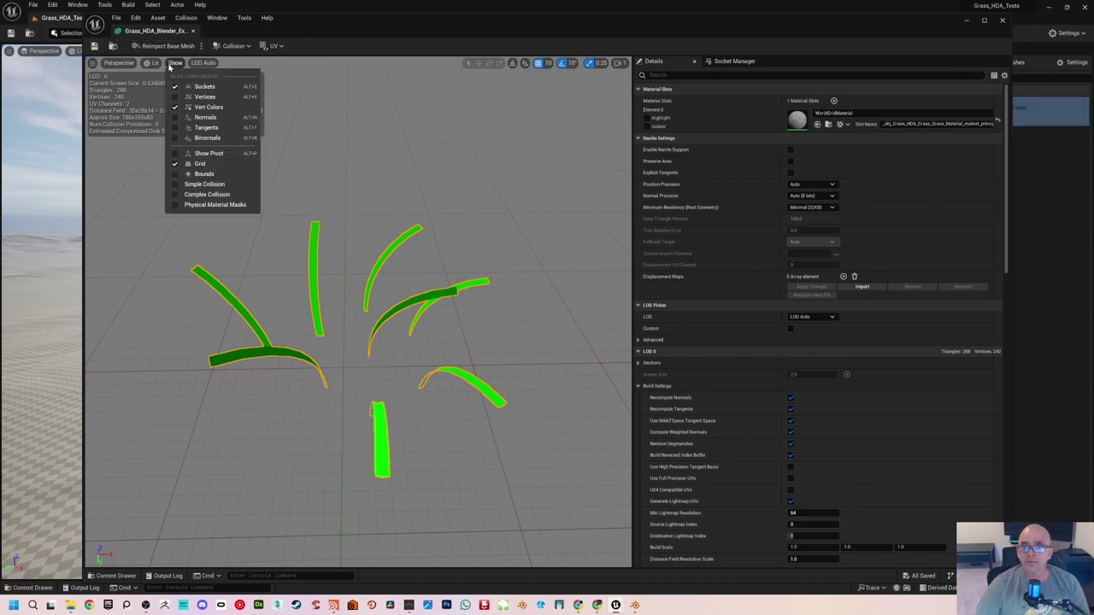
left_click(208, 107)
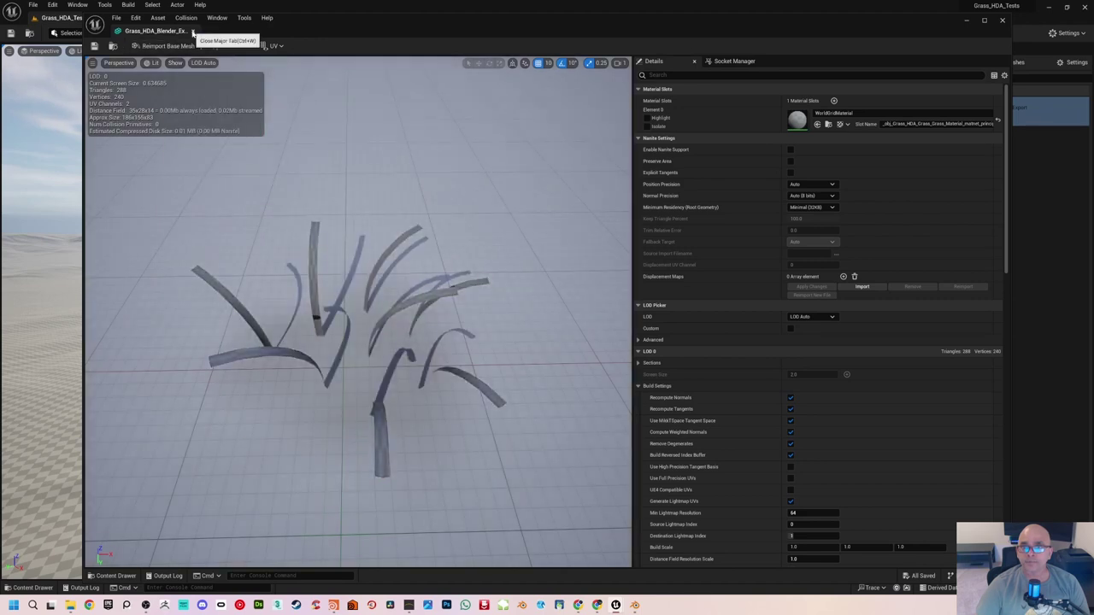
left_click(193, 31)
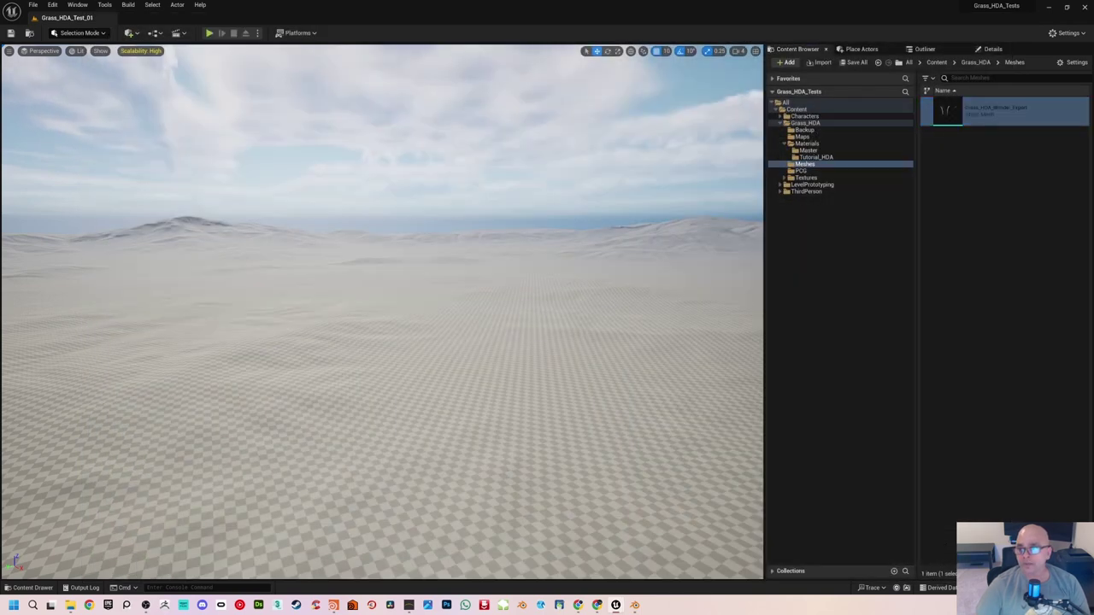
Step: Turn the desert level view slightly, then switch to Houdini
mouse_move(382, 312)
right_mouse_down()
mouse_move(372, 305)
mouse_move(389, 315)
right_mouse_up()
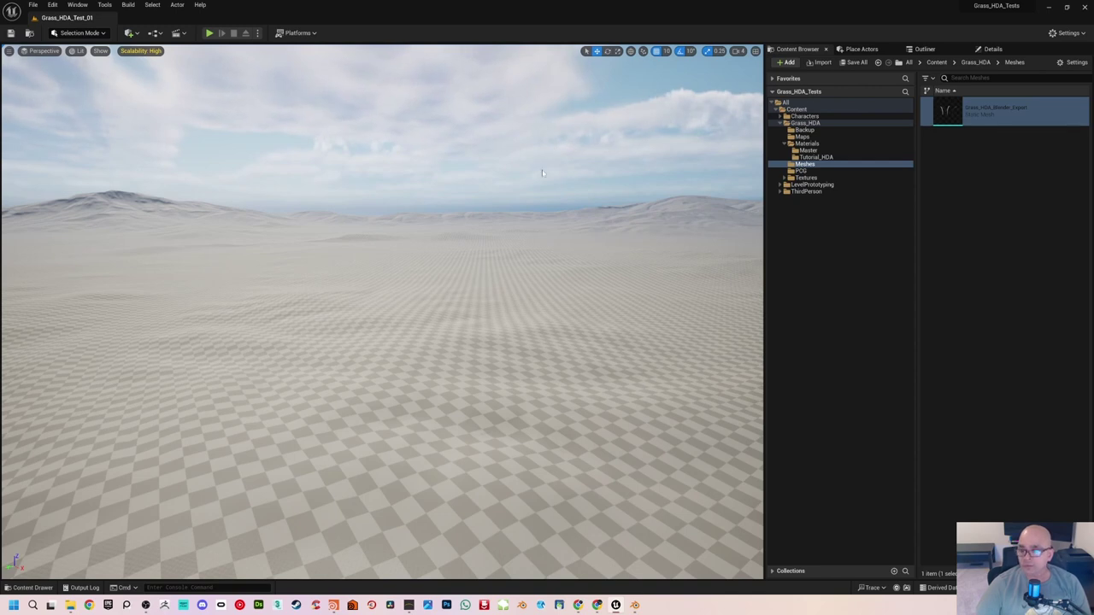
left_click(334, 605)
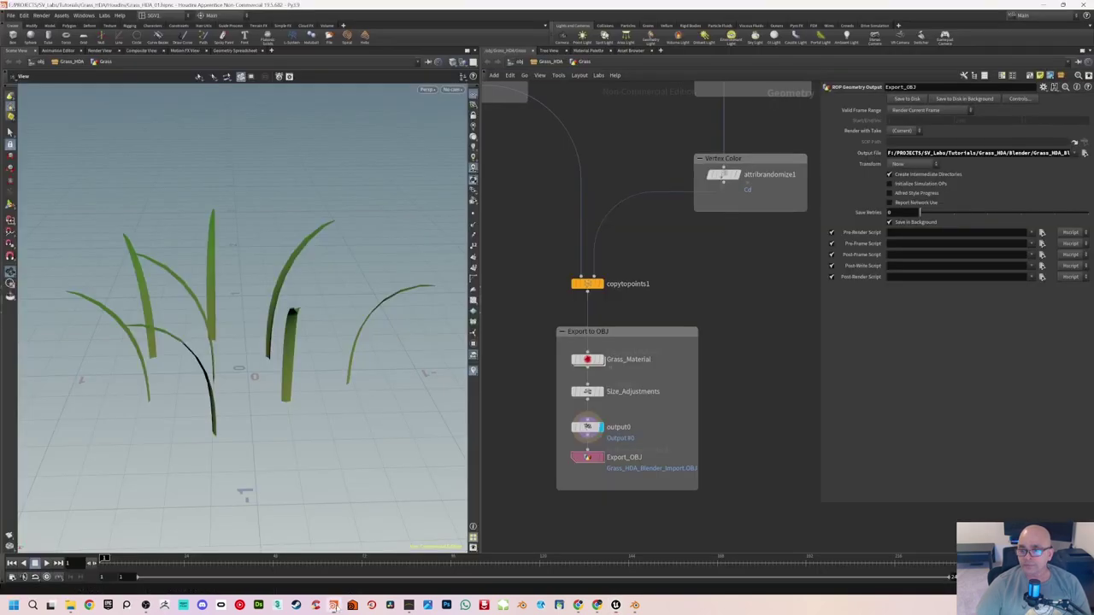
Step: Tumble around the grass blades and select attribwrangle1 to view its f@grass expression
scroll(662, 301, "down", 2)
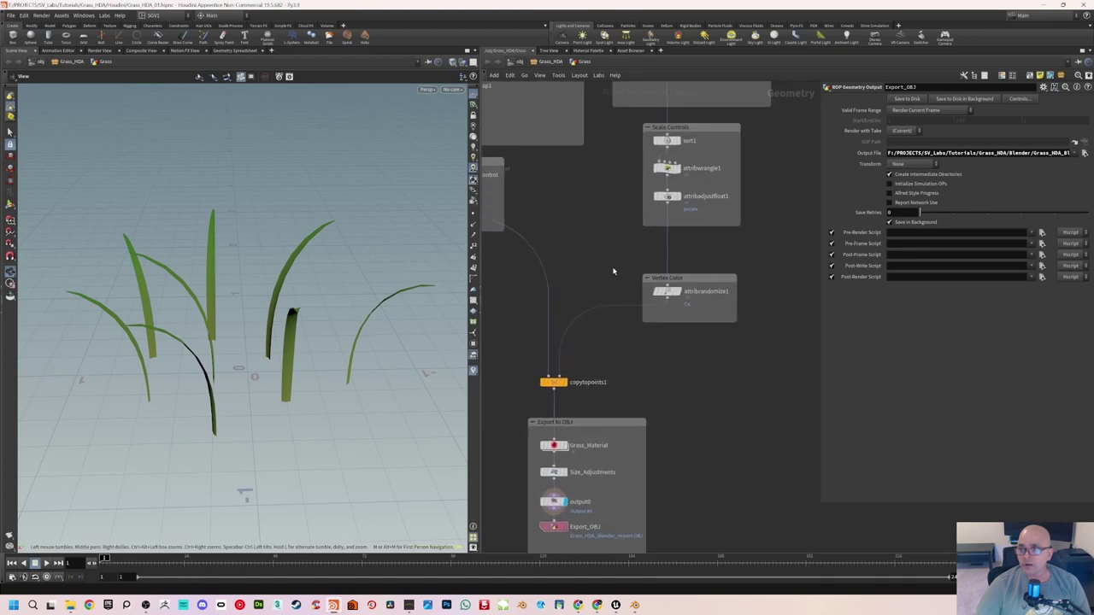
left_click_drag(307, 307, 333, 356)
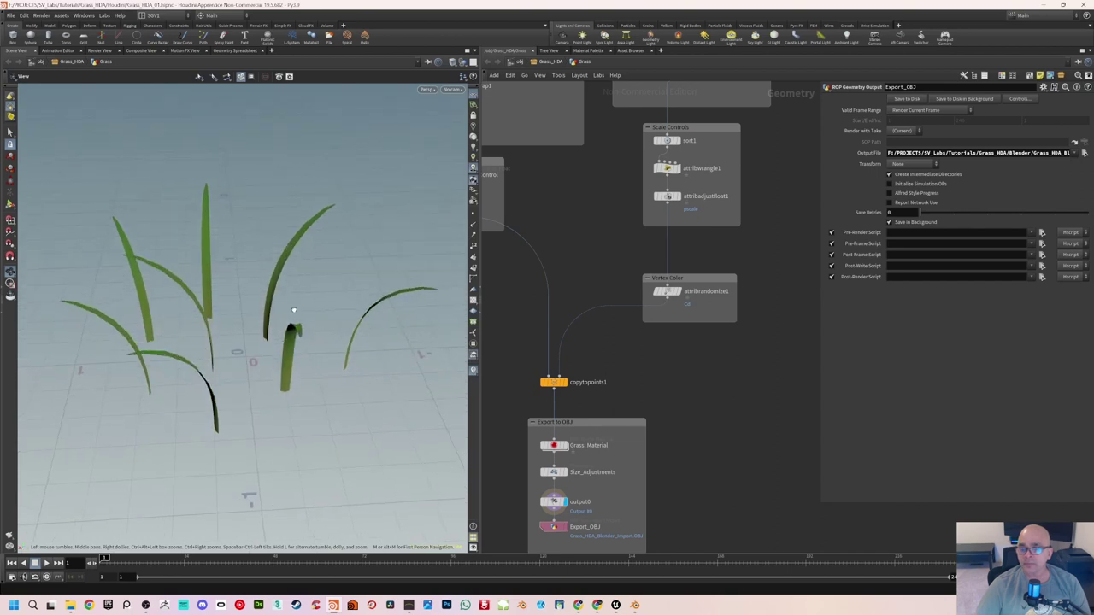
left_click_drag(293, 312, 307, 351)
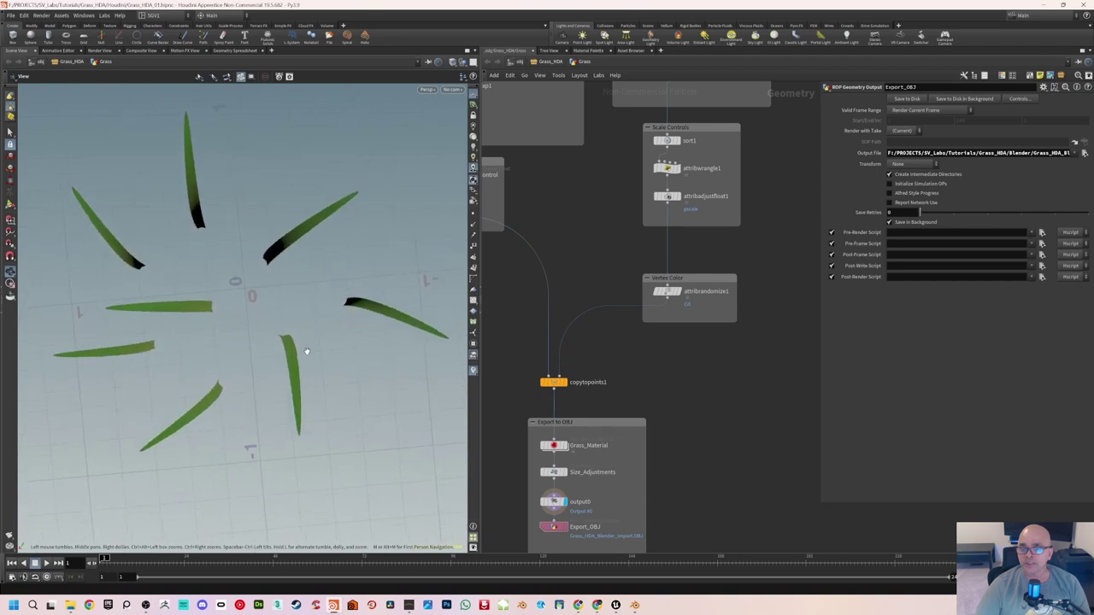
left_click_drag(273, 299, 272, 301)
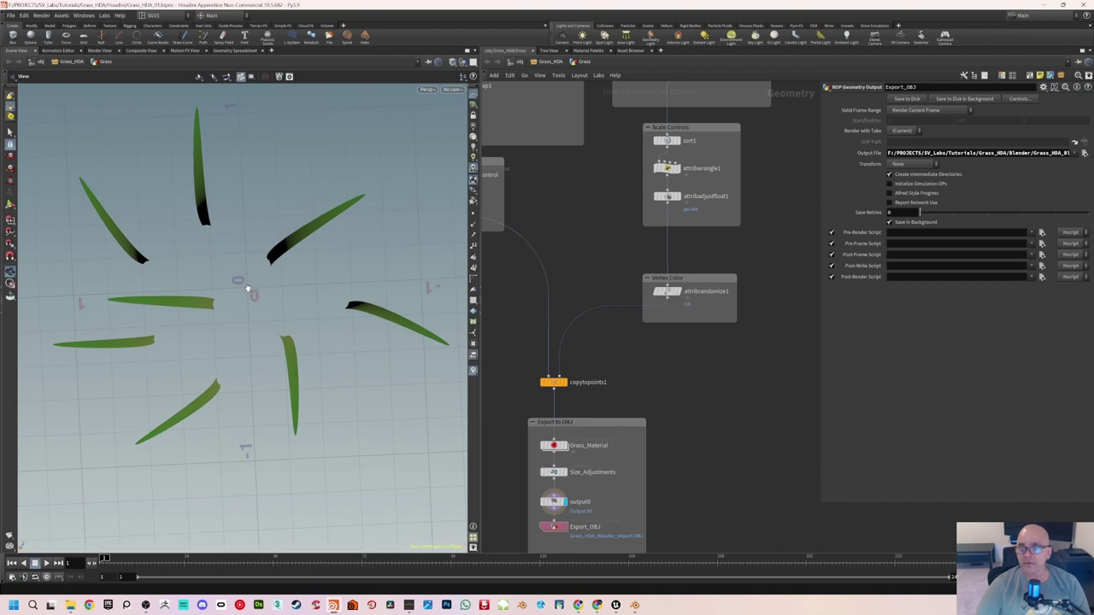
left_click_drag(364, 160, 330, 253)
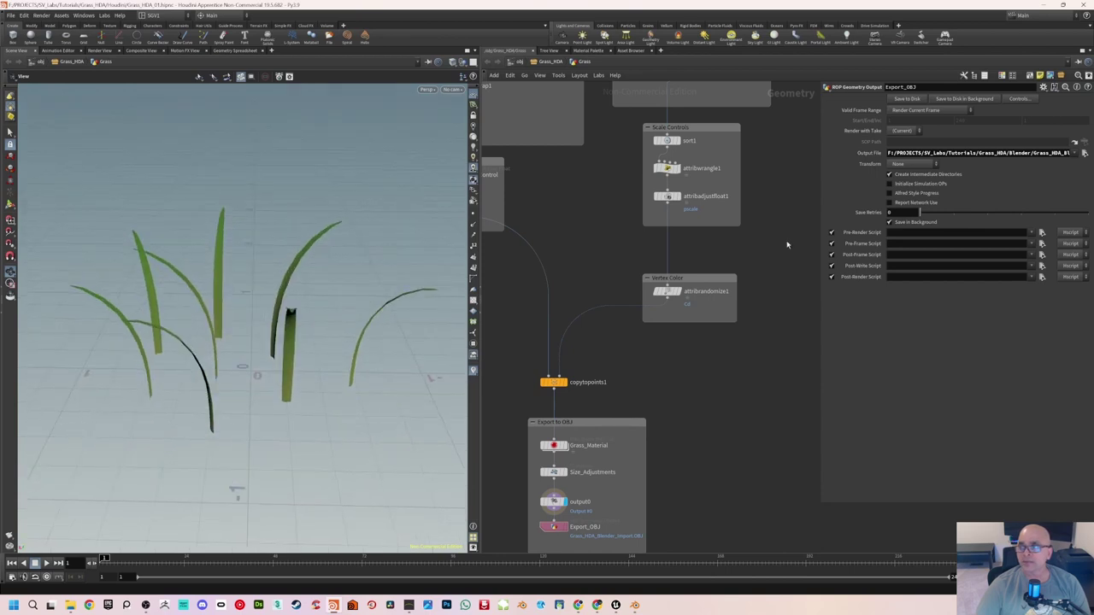
middle_click_drag(753, 174, 751, 205)
left_click(663, 196)
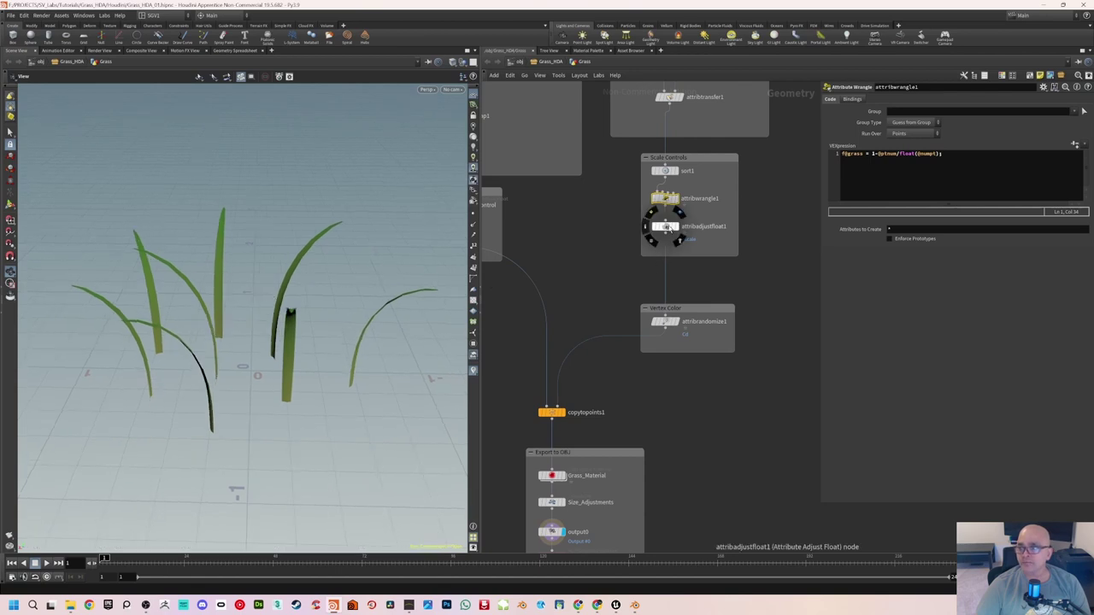
Step: Review attribadjustfloat1's remap of grass into pscale 0.8–1, then switch to Blender
left_click(668, 228)
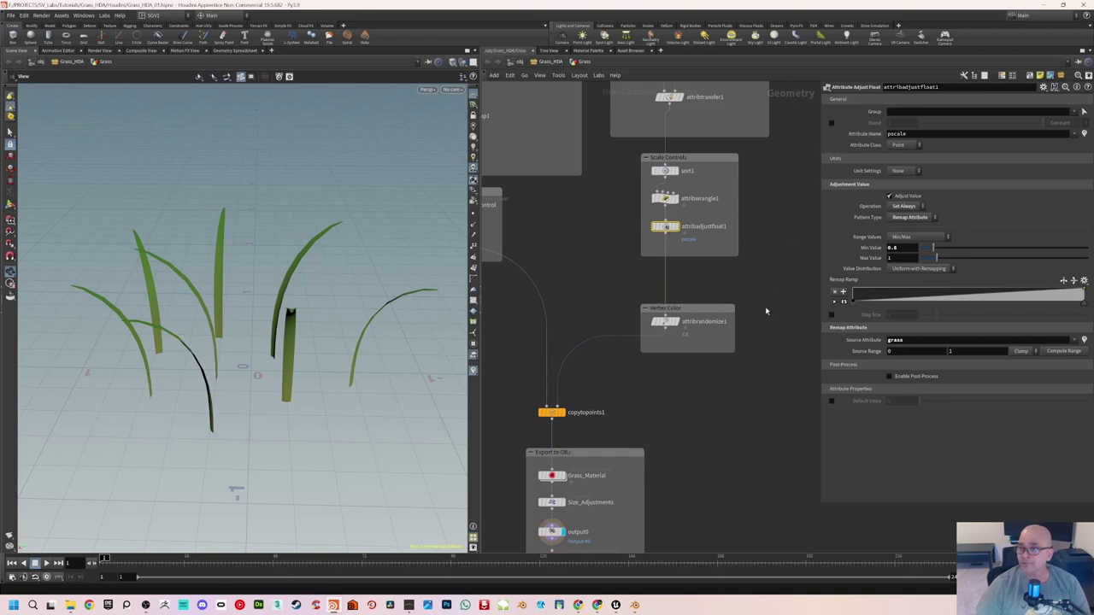
middle_click_drag(617, 311, 662, 270)
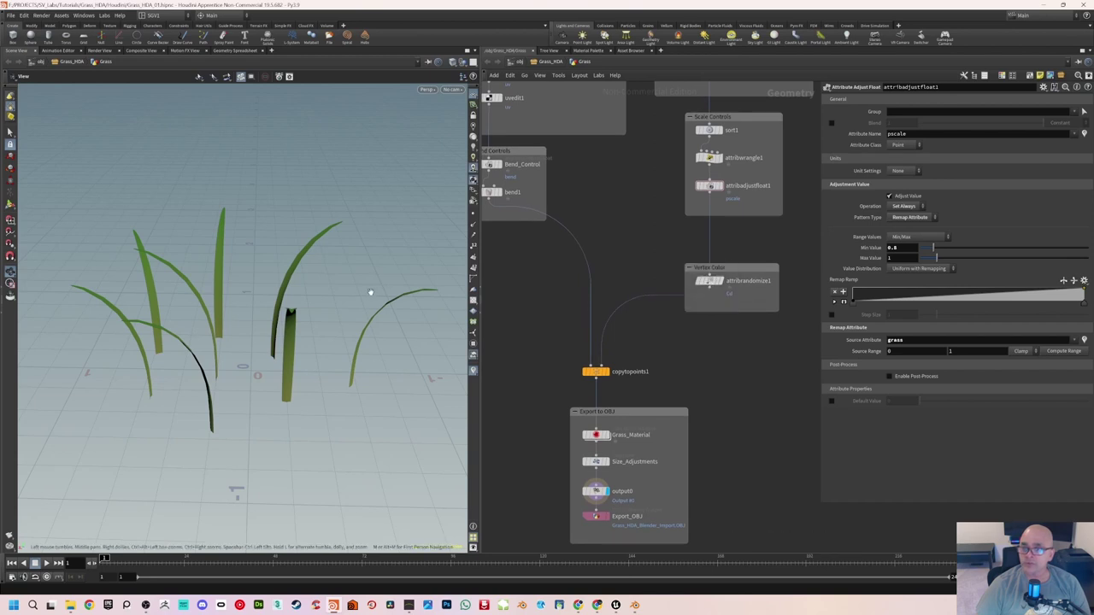
middle_click_drag(638, 358, 639, 319)
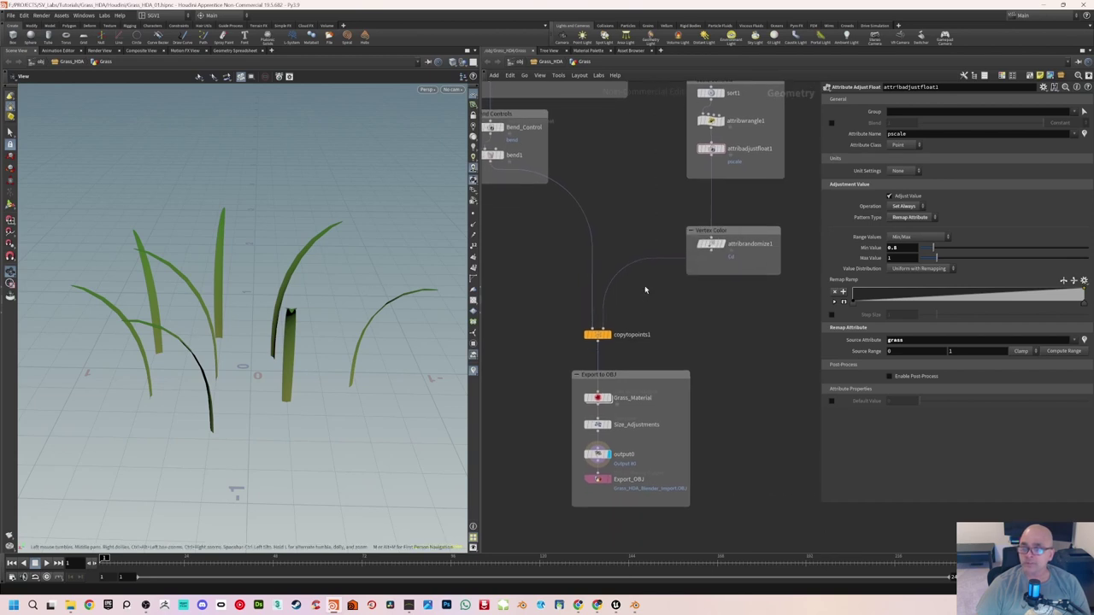
mouse_move(596, 334)
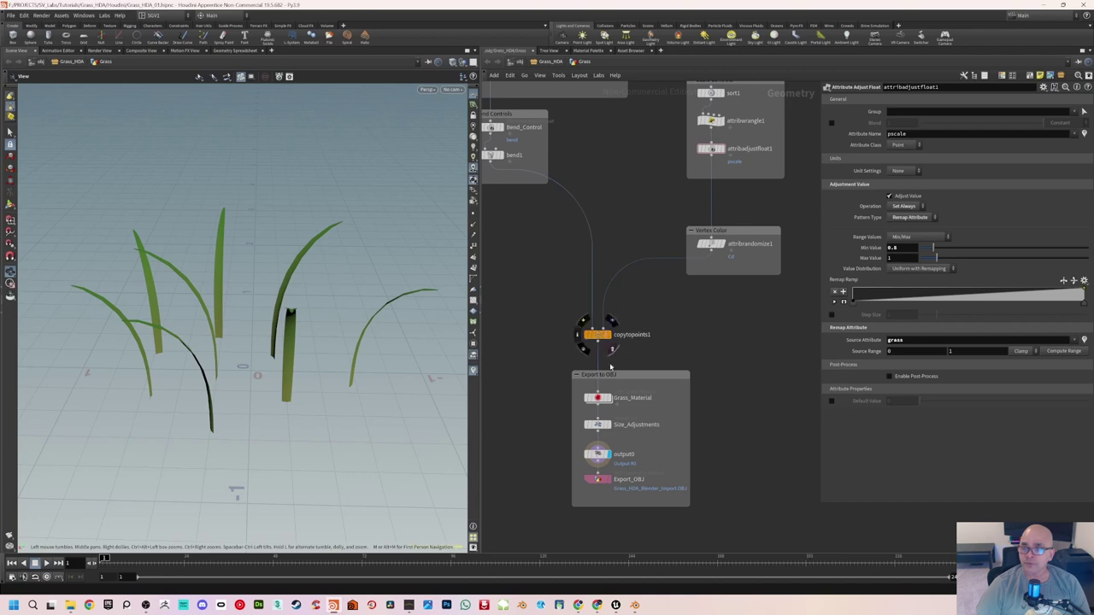
middle_click_drag(658, 398, 656, 442)
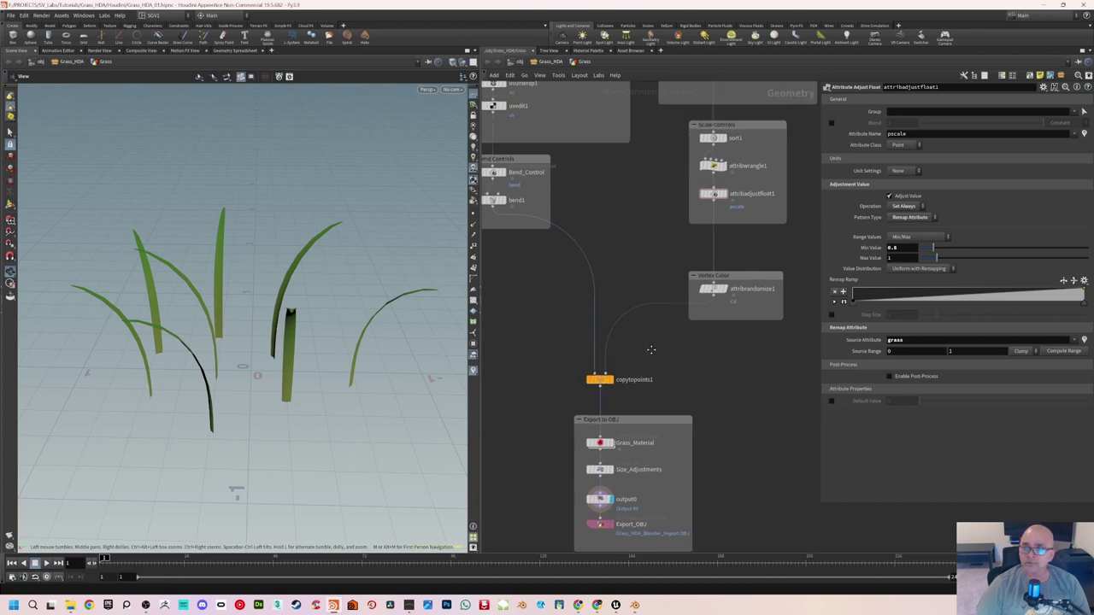
scroll(636, 302, "down", 3)
scroll(629, 327, "up", 1)
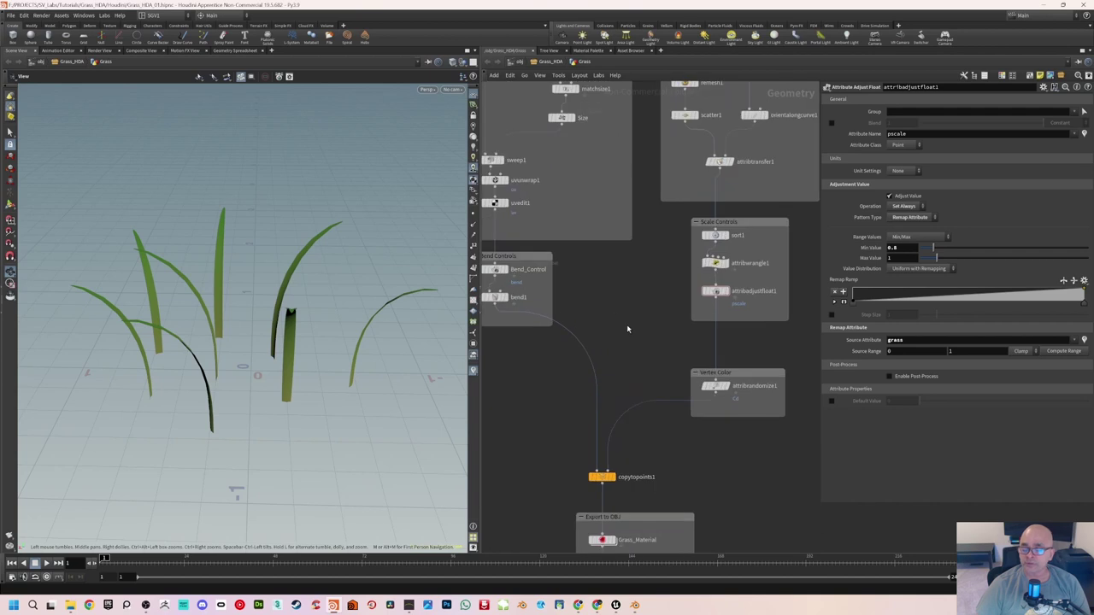
left_click_drag(263, 303, 347, 360)
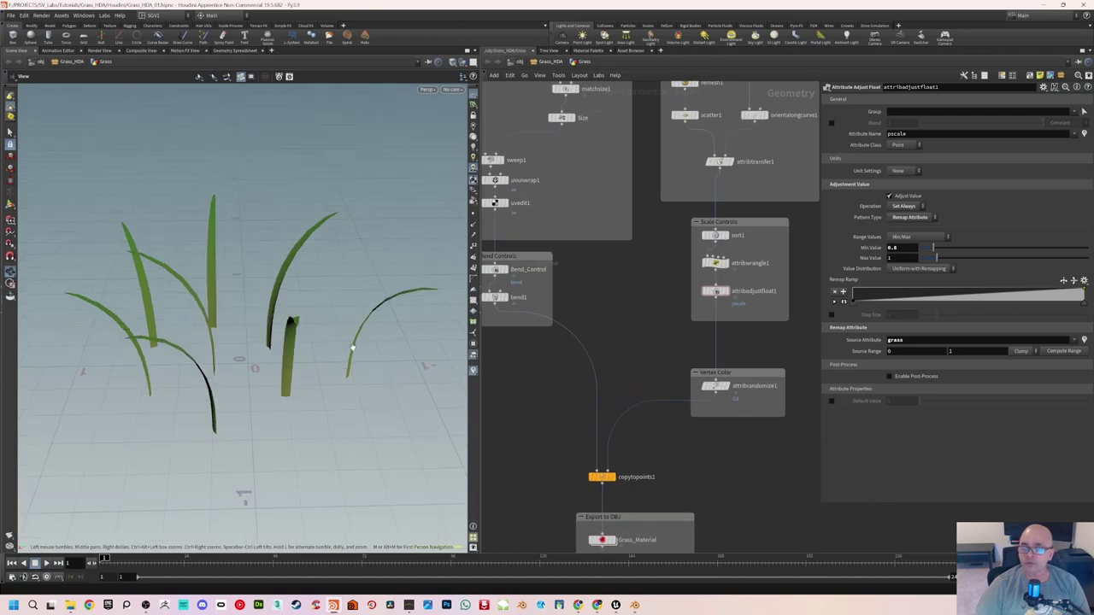
left_click(333, 605)
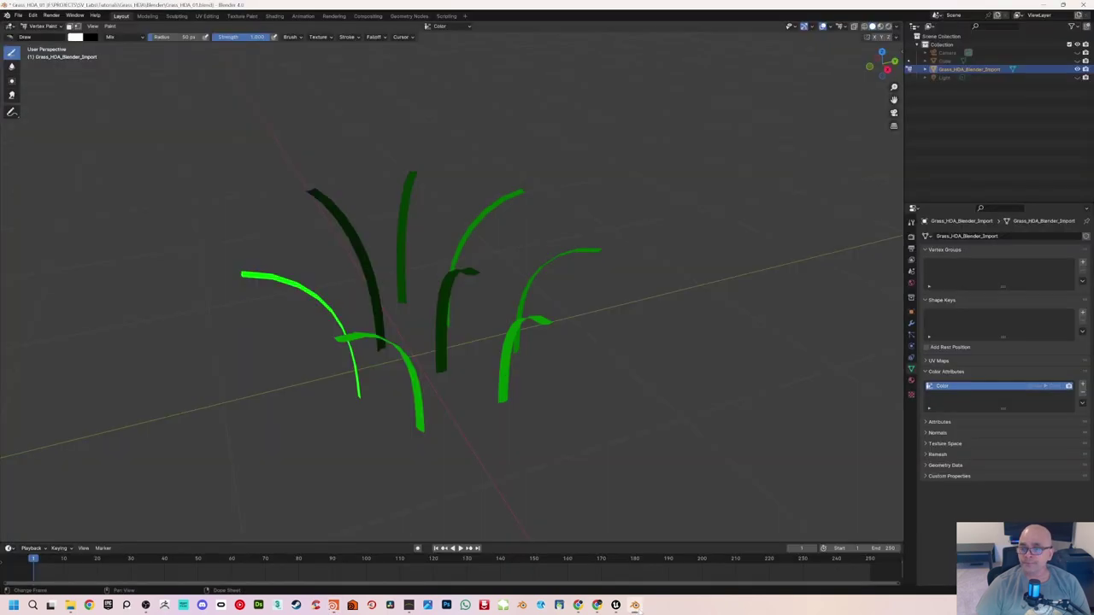
Step: Orbit around the vertex-coloured grass blades, then return to Unreal Engine
middle_click_drag(437, 357, 458, 349)
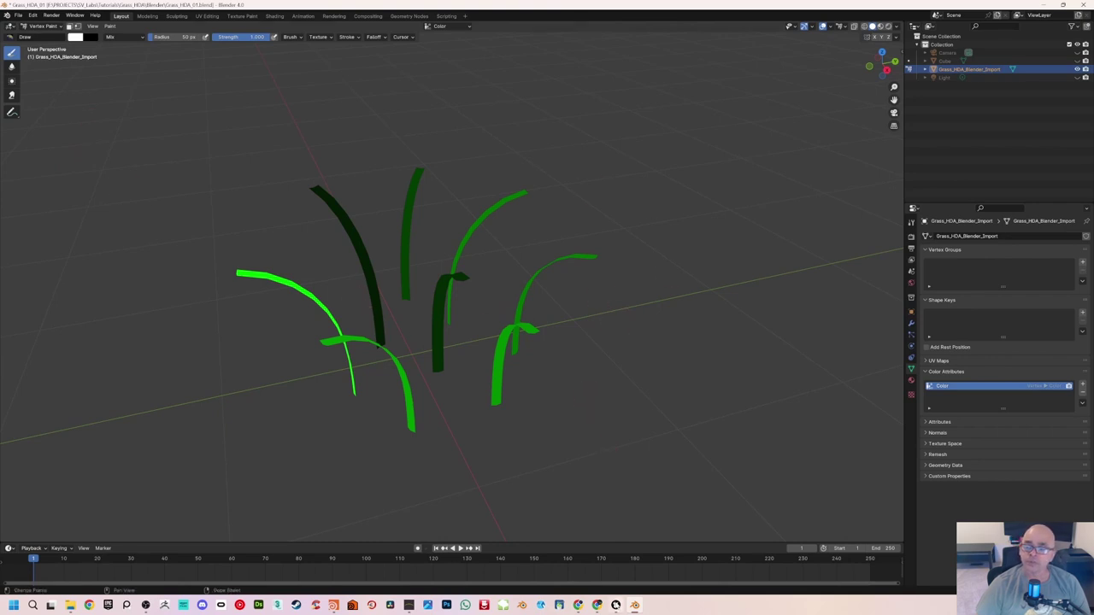
left_click(617, 605)
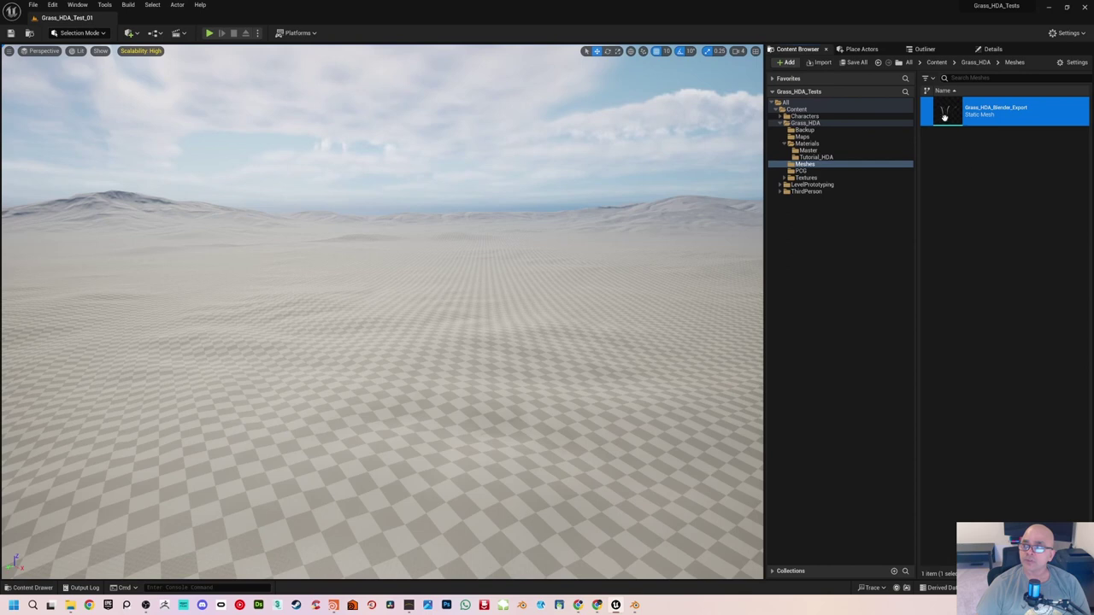
Step: Place Grass_HDA_Blender_Export in the centre of Grass_HDA_Test_01 and focus the camera on it
left_click_drag(945, 118, 351, 433)
key("f")
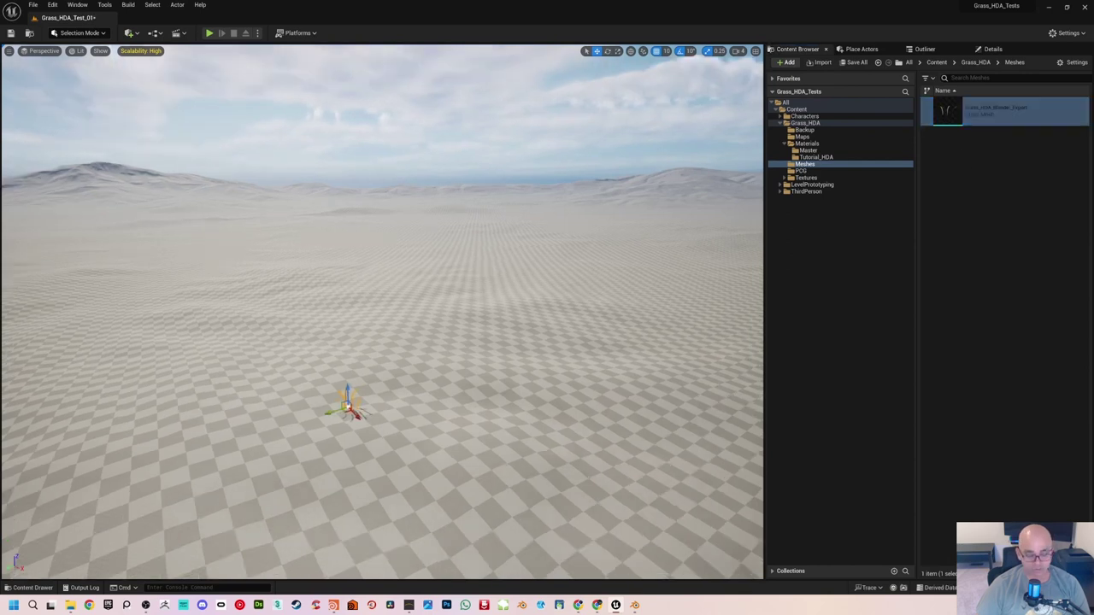
right_click_drag(461, 384, 438, 367)
left_click(533, 124)
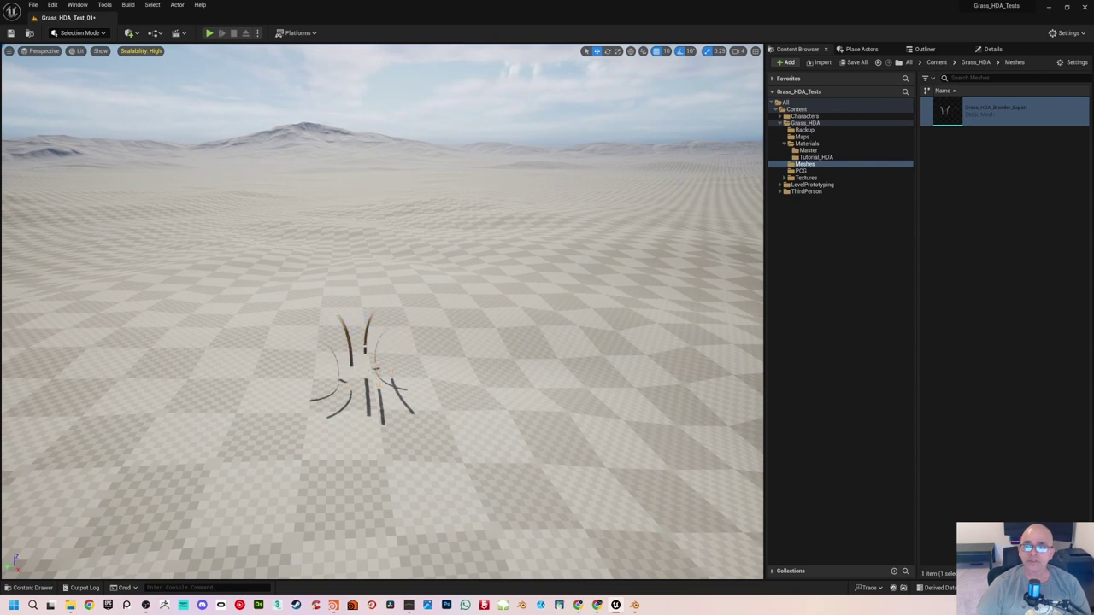